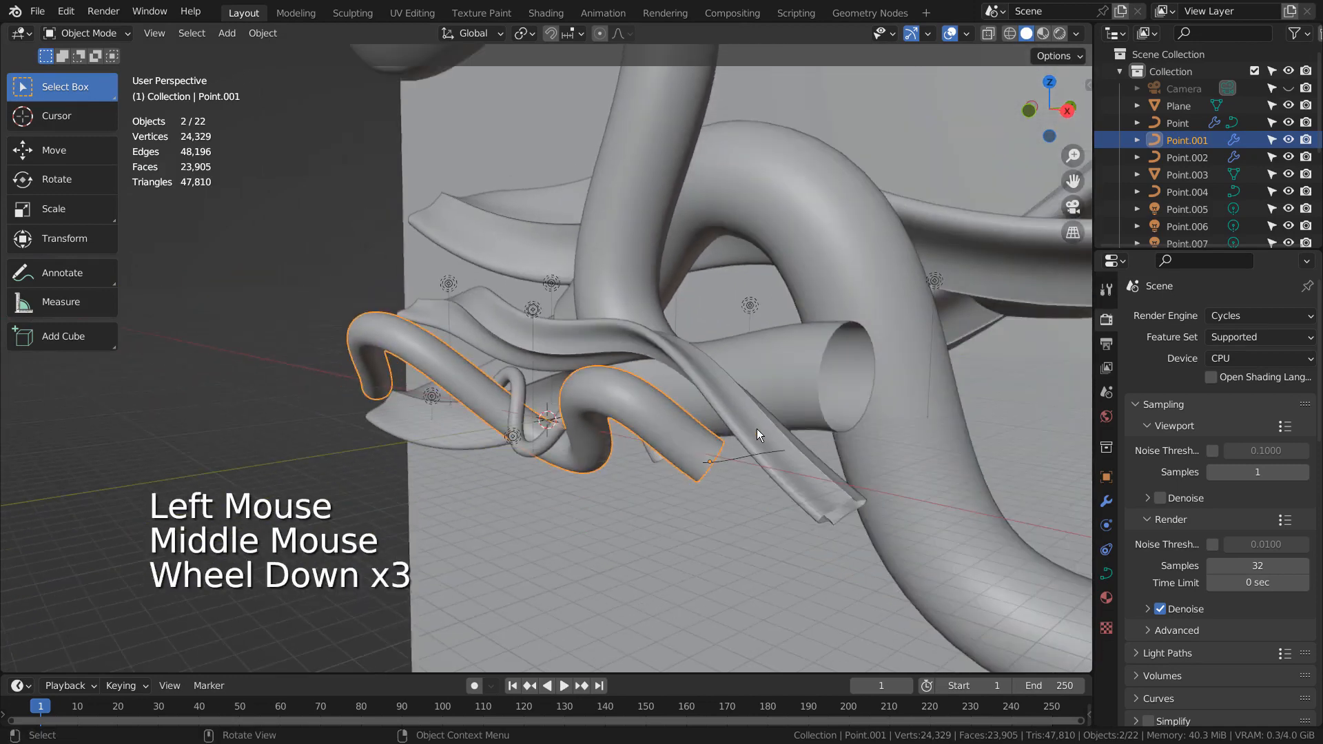
Examine the finished scene through the camera in rendered shading and return to solid shading.
{"action": "middle_click_drag", "start_coordinate": [494, 490], "coordinate": [668, 432]}
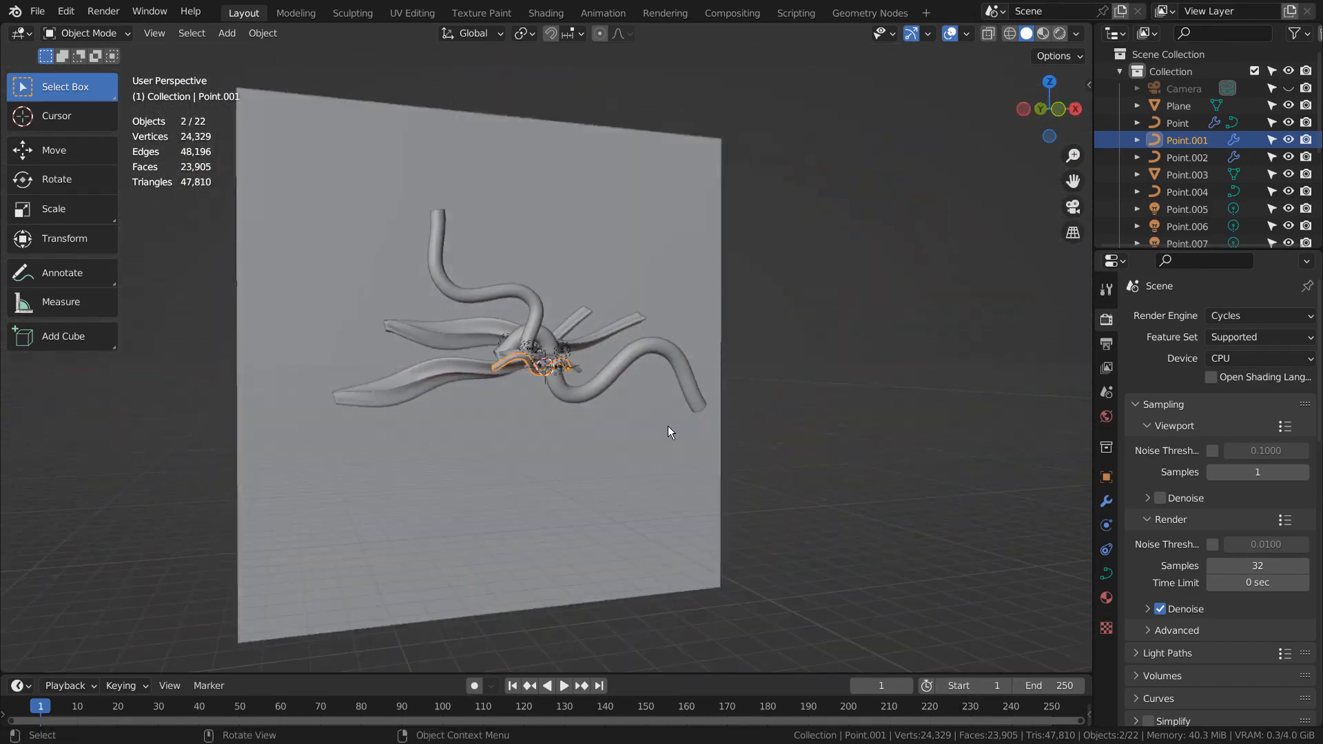
{"action": "key", "text": "KP_0"}
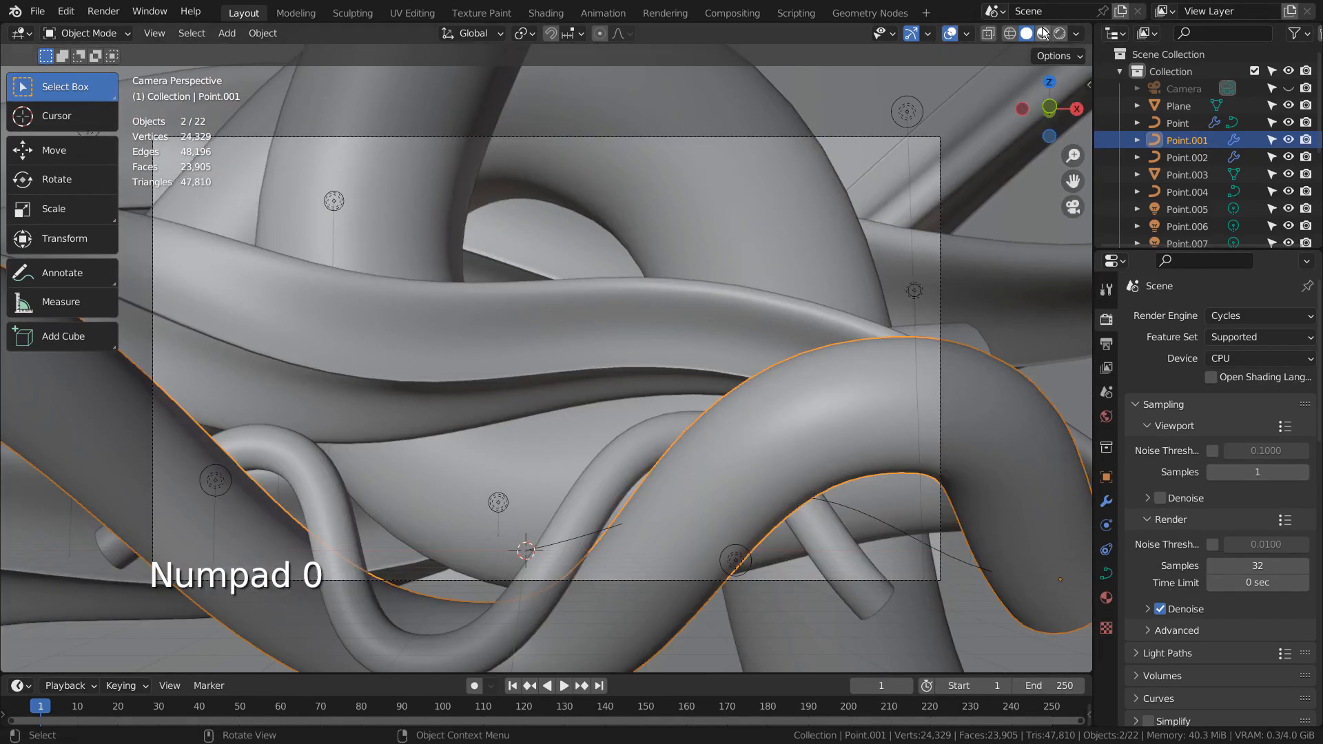
{"action": "left_click", "coordinate": [1059, 33]}
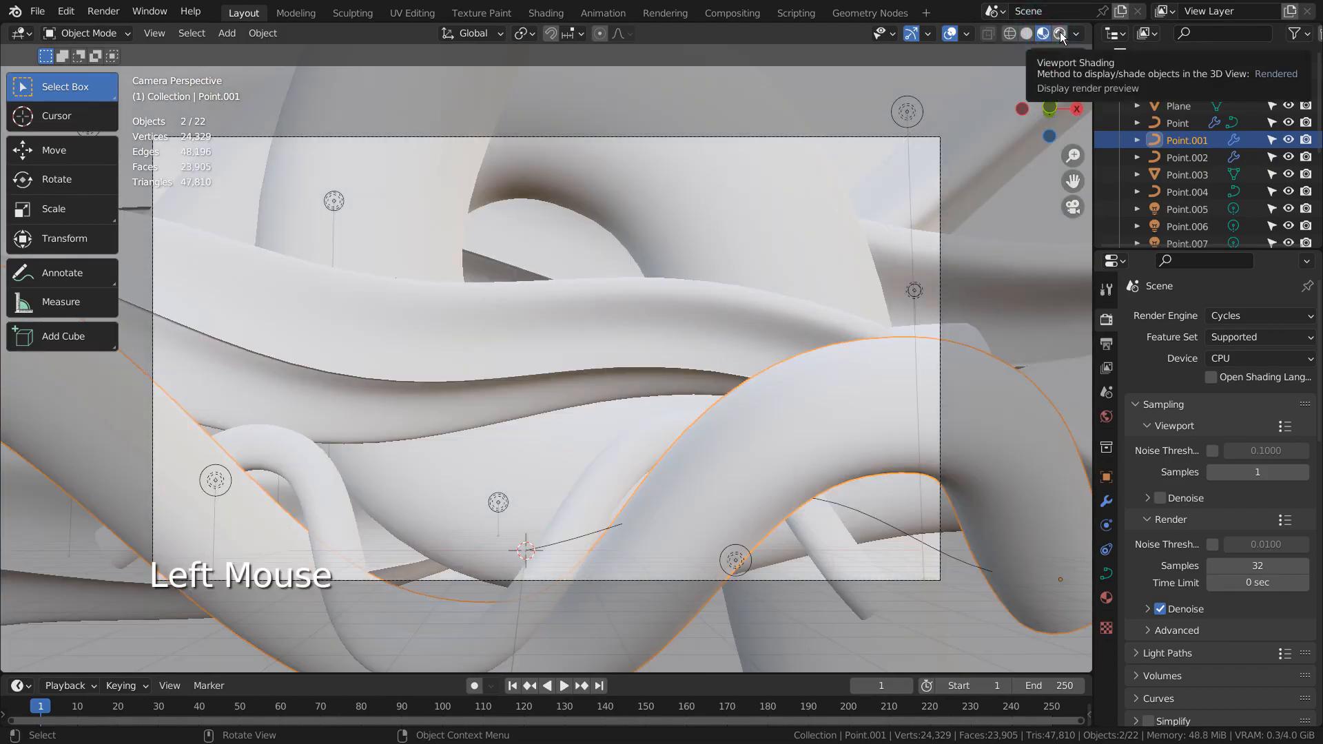
{"action": "left_click", "coordinate": [1060, 33]}
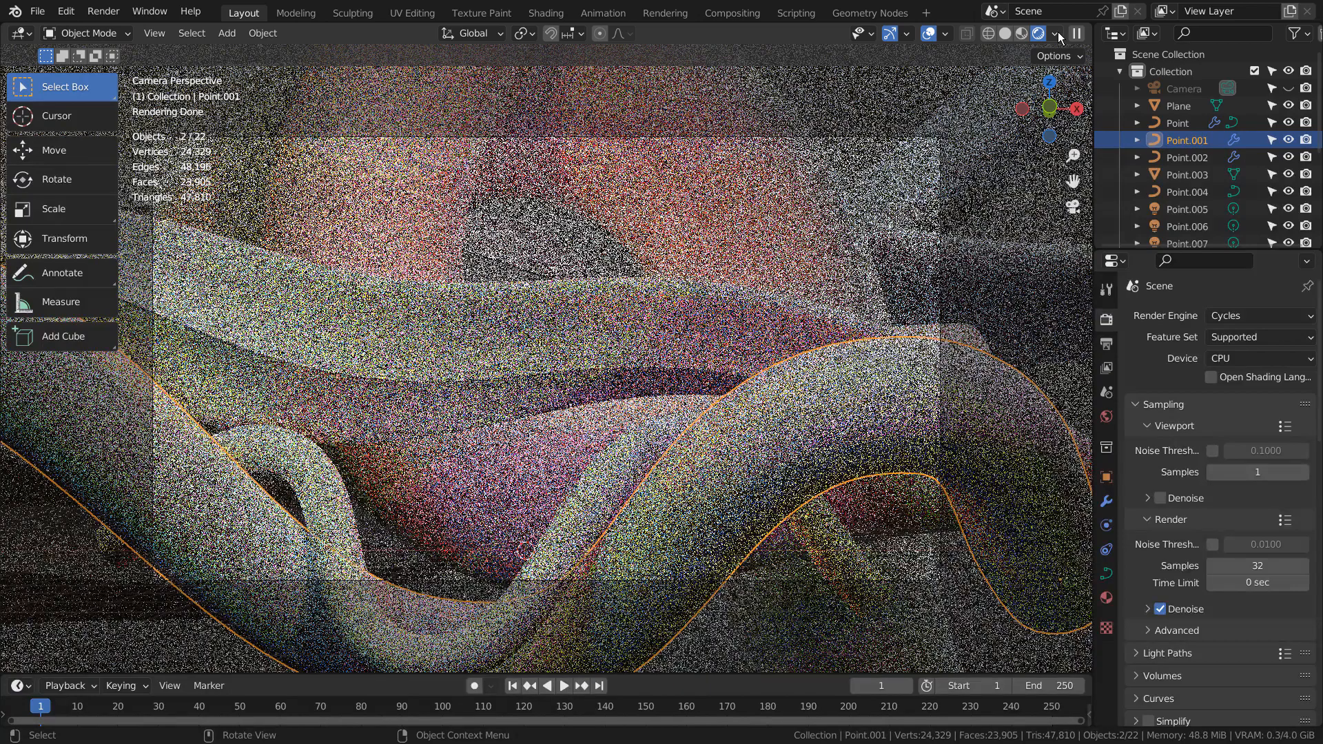
{"action": "left_click", "coordinate": [1009, 34]}
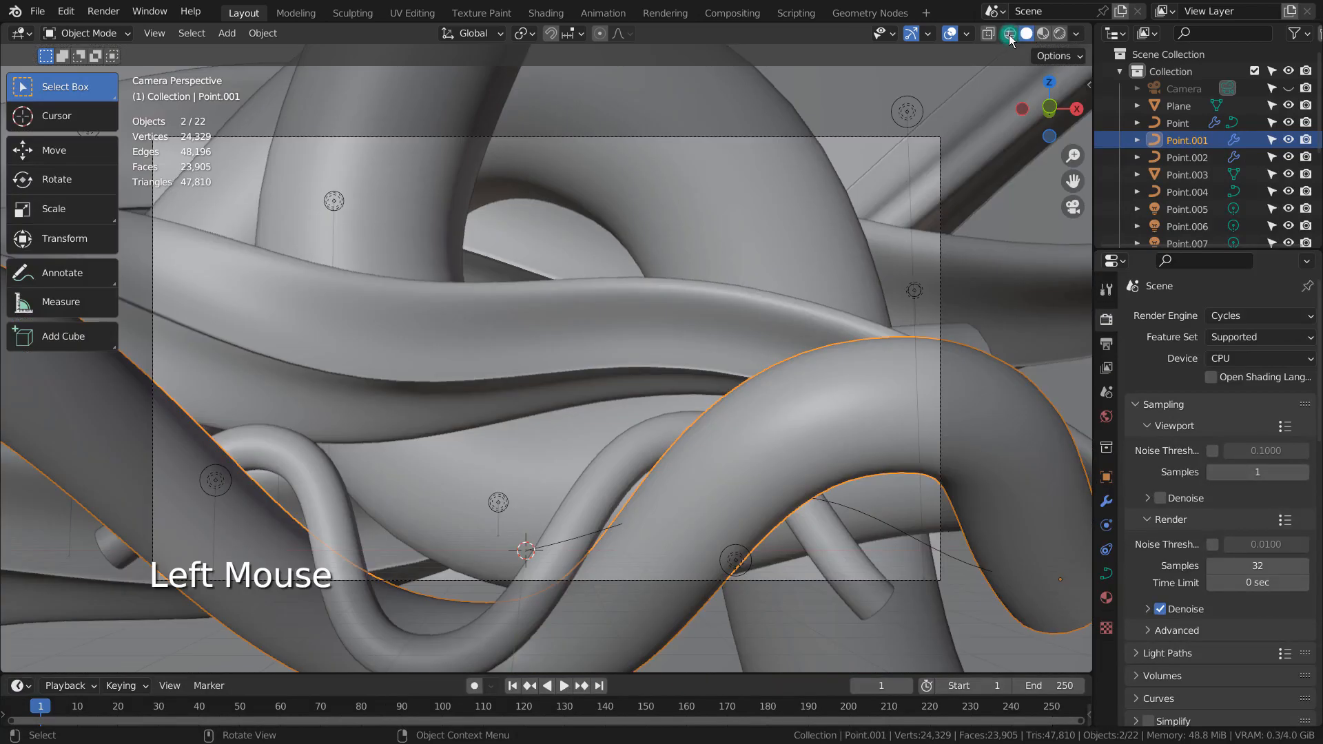
{"action": "scroll", "coordinate": [875, 327], "scroll_direction": "down", "scroll_amount": 4}
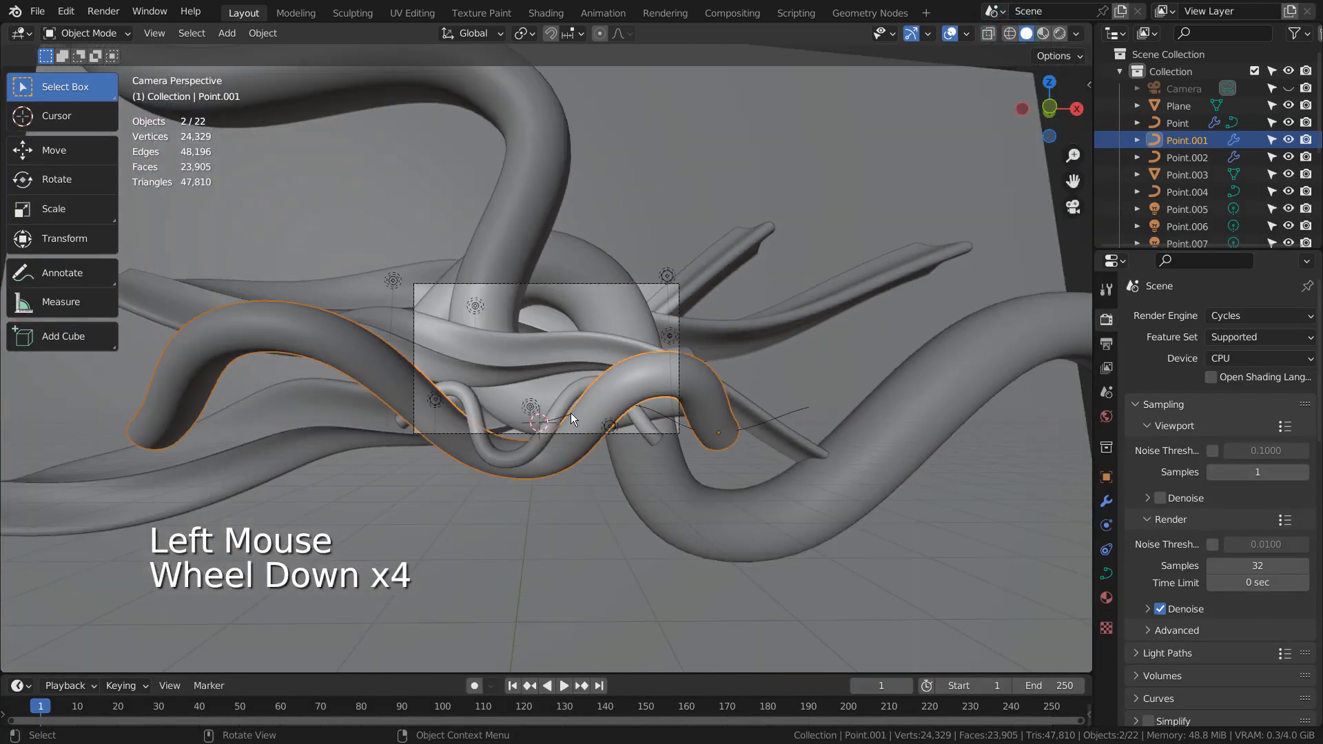
Move the thin wavy tube about 28.4 m along negative Y, away from the other shapes.
{"action": "left_click", "coordinate": [554, 407]}
{"action": "middle_click_drag", "start_coordinate": [828, 403], "coordinate": [716, 428]}
{"action": "scroll", "coordinate": [717, 428], "scroll_direction": "down", "scroll_amount": 3}
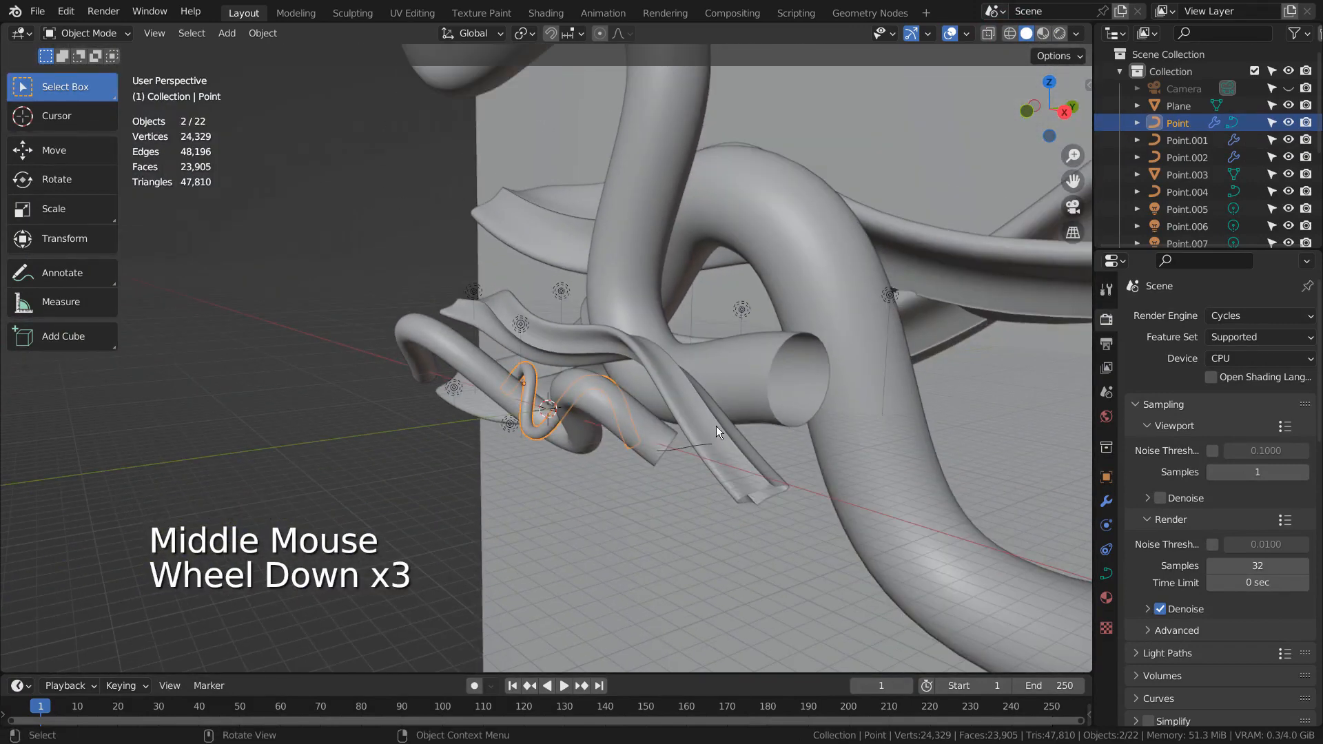
{"action": "key", "text": "g"}
{"action": "key", "text": "y"}
{"action": "left_click", "coordinate": [394, 466]}
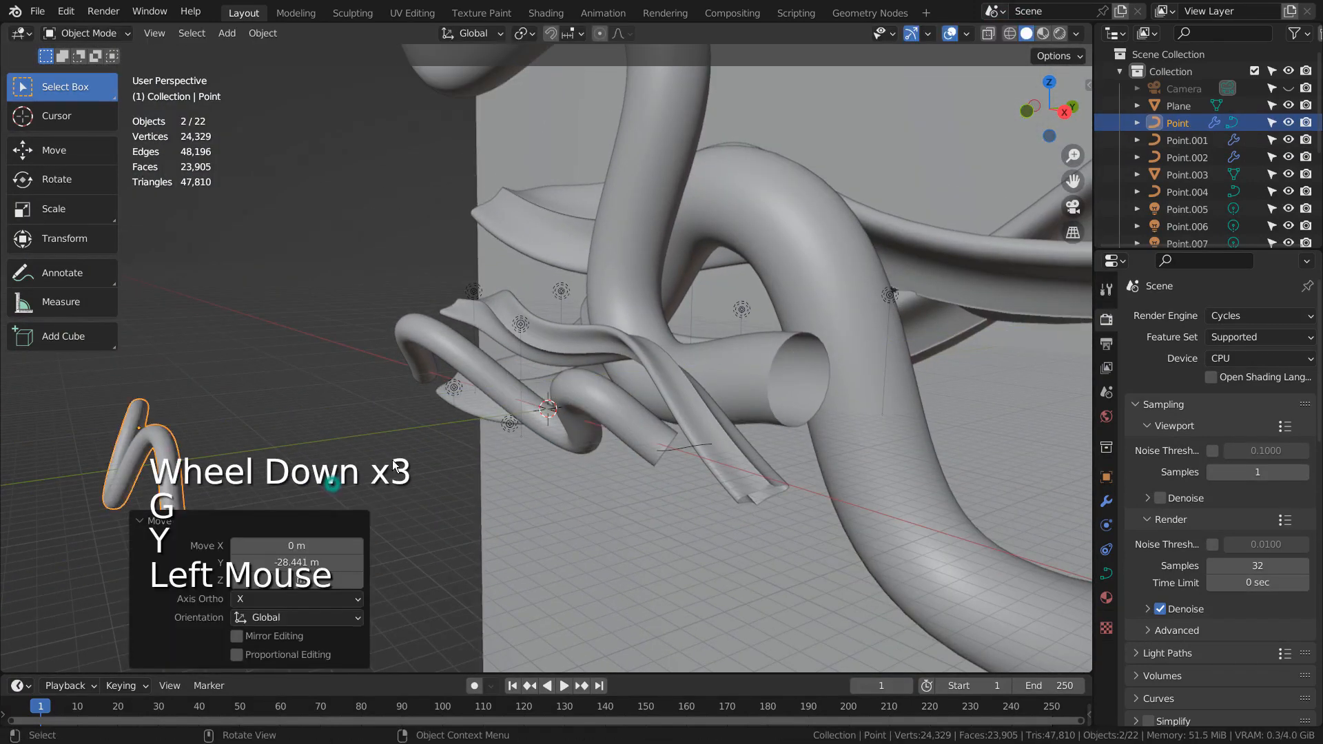
{"action": "middle_click_drag", "start_coordinate": [394, 466], "coordinate": [543, 399]}
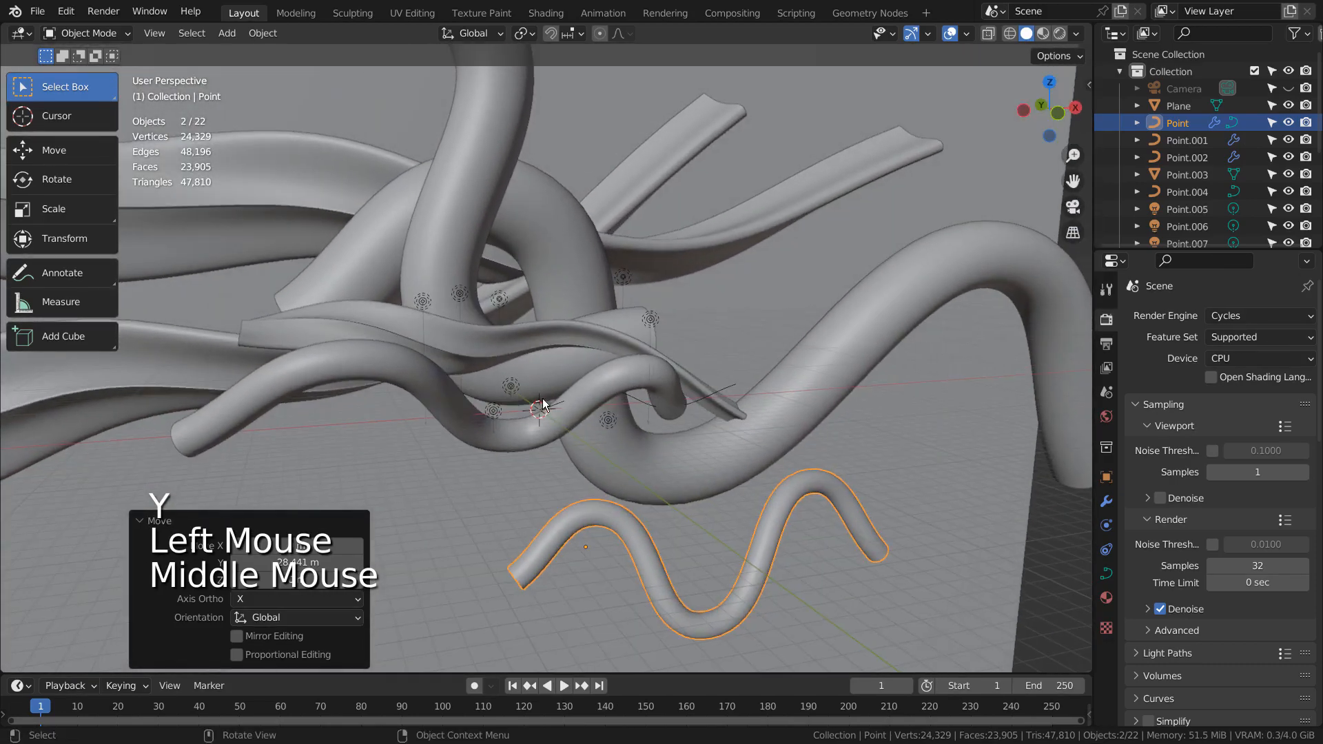
Pull the folded ribbon in front of the large tubes out along the negative Y axis.
{"action": "left_click", "coordinate": [523, 347]}
{"action": "middle_click_drag", "start_coordinate": [524, 348], "coordinate": [594, 435]}
{"action": "key", "text": "g"}
{"action": "key", "text": "y"}
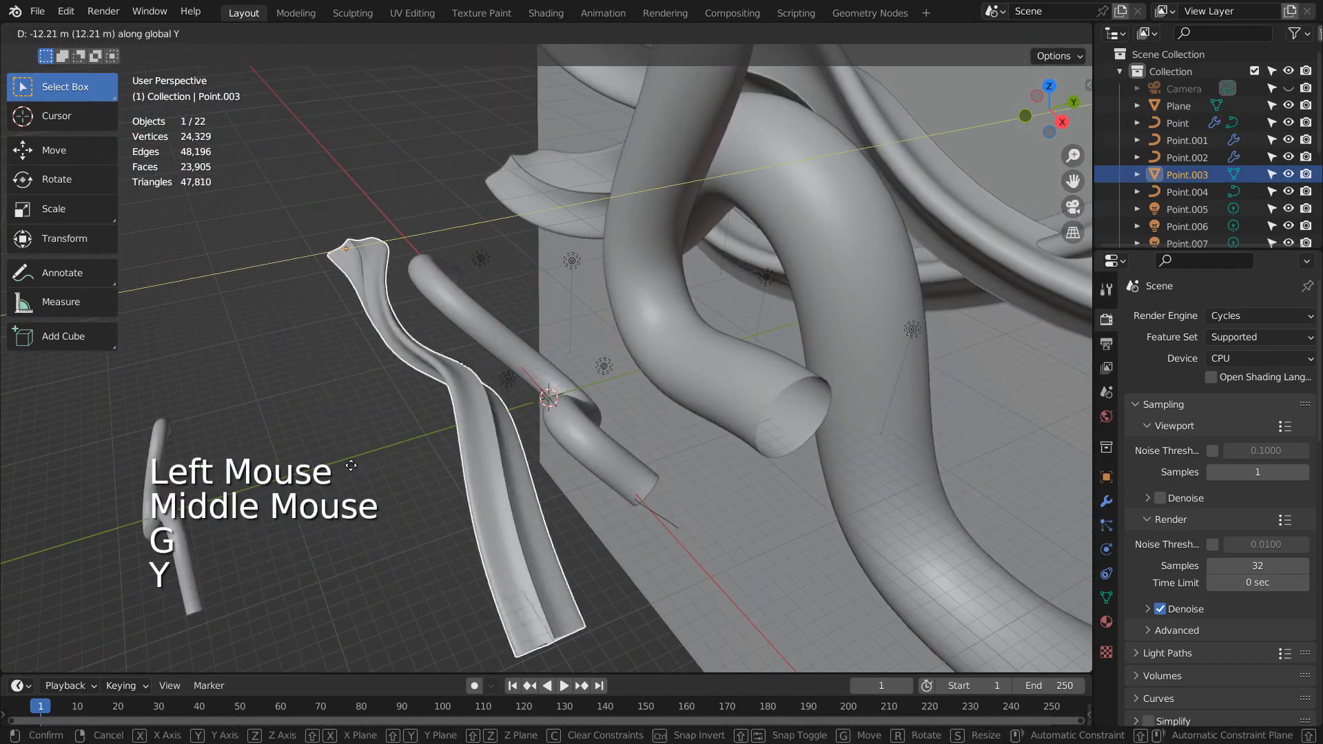
{"action": "left_click", "coordinate": [200, 475]}
{"action": "middle_click_drag", "start_coordinate": [200, 475], "coordinate": [565, 420]}
Undo the moves of the ribbon and the thin wavy tube.
{"action": "key", "text": "ctrl+z"}
{"action": "key", "text": "ctrl+z"}
{"action": "key", "text": "ctrl+z"}
Select all visible objects and move them to a new collection named Collection 2.
{"action": "scroll", "coordinate": [578, 411], "scroll_direction": "down", "scroll_amount": 2}
{"action": "key", "text": "b"}
{"action": "left_click_drag", "start_coordinate": [343, 185], "coordinate": [733, 497]}
{"action": "key", "text": "m"}
{"action": "left_click", "coordinate": [732, 495]}
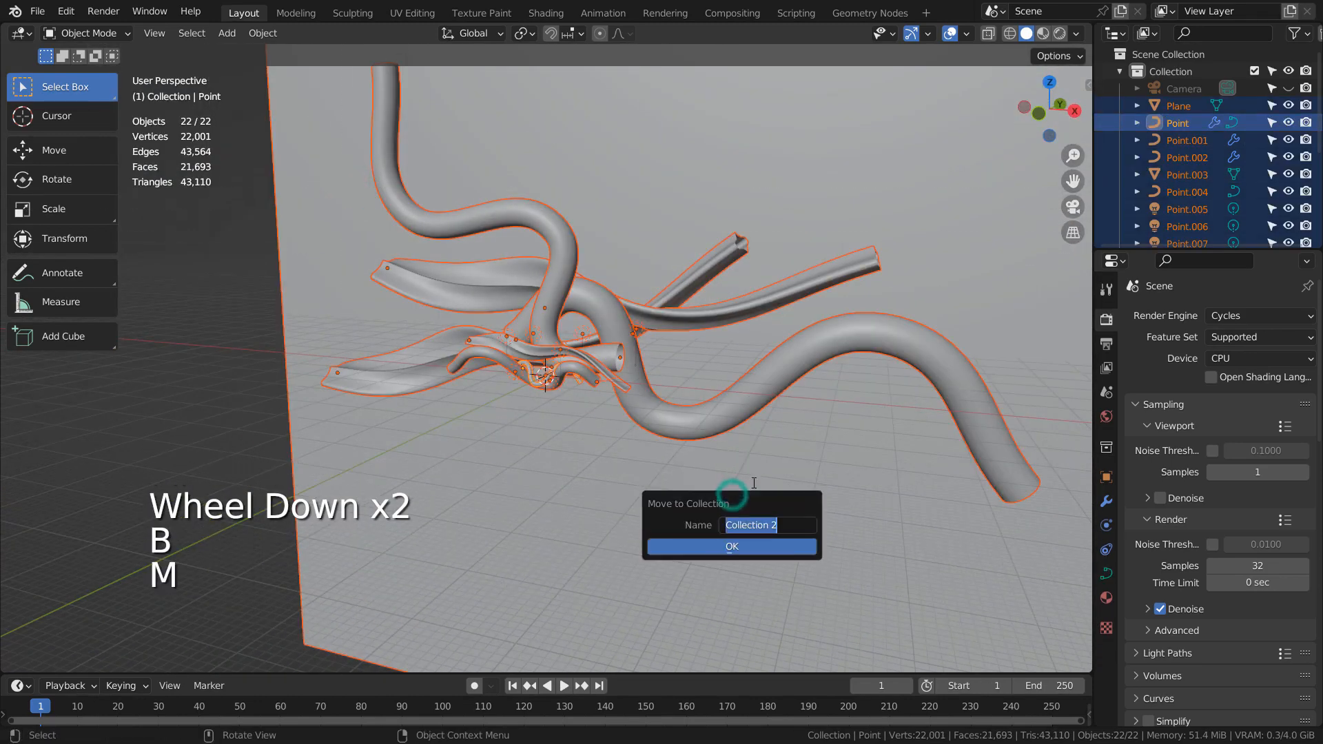
{"action": "key", "text": "KP_Enter"}
Exclude Collection 2 from the view layer and make Collection the active collection.
{"action": "left_click", "coordinate": [1121, 107]}
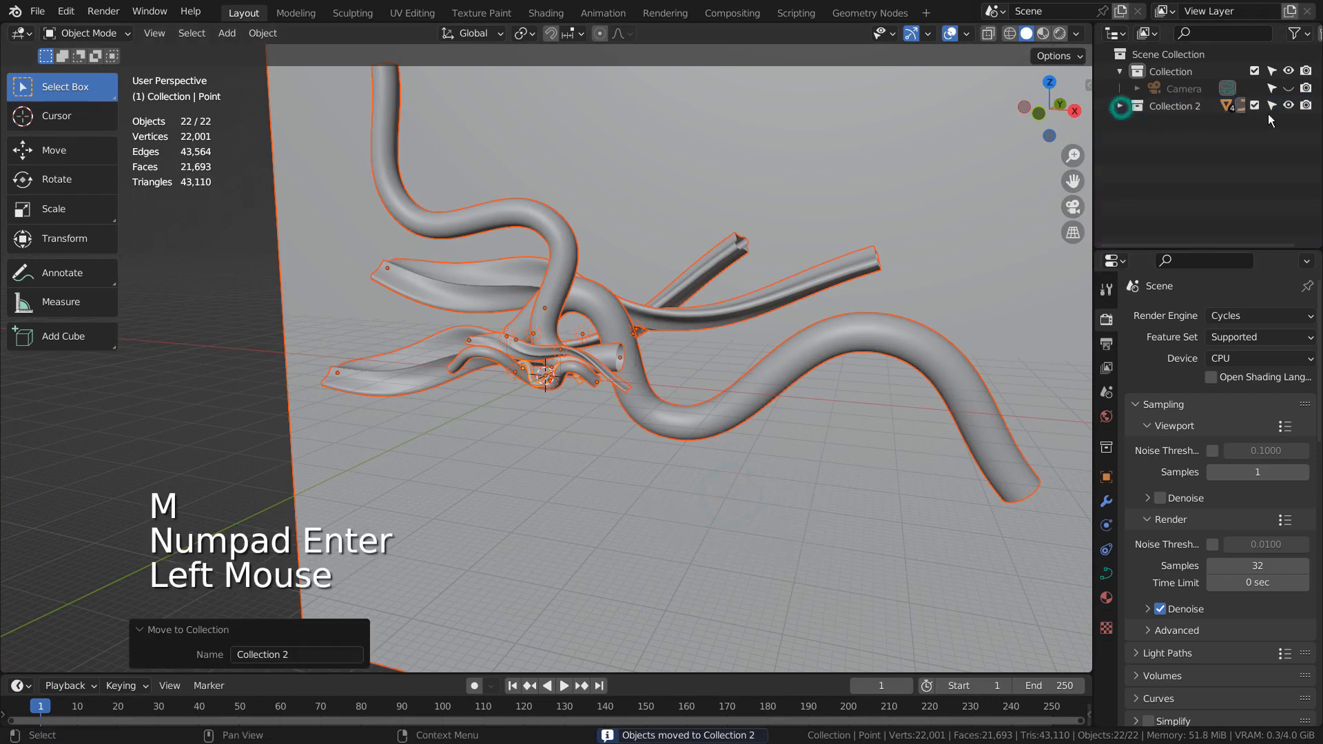
{"action": "left_click", "coordinate": [1254, 106]}
{"action": "left_click", "coordinate": [1170, 72]}
{"action": "left_click", "coordinate": [693, 327]}
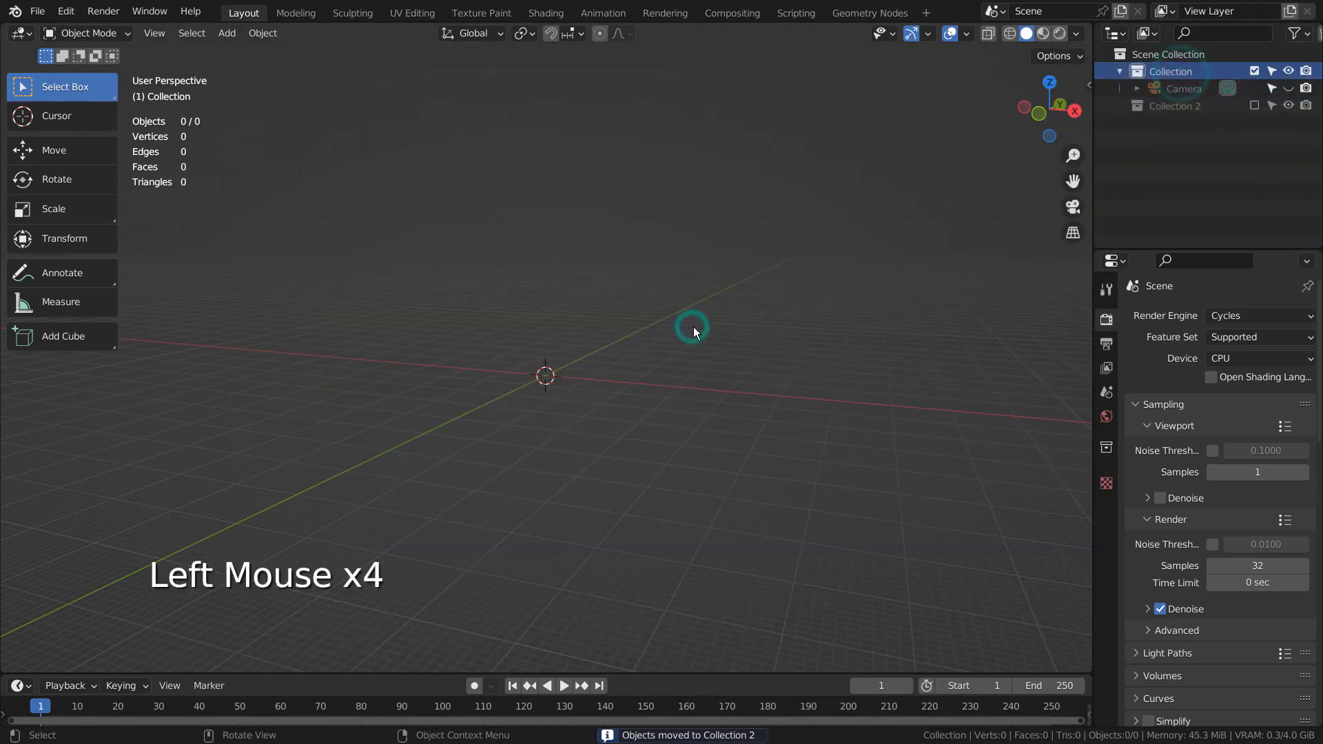
In front view, add a Point curve at the origin and set it to 3D.
{"action": "key", "text": "KP_1"}
{"action": "scroll", "coordinate": [541, 324], "scroll_direction": "down", "scroll_amount": 2}
{"action": "scroll", "coordinate": [548, 344], "scroll_direction": "up", "scroll_amount": 3}
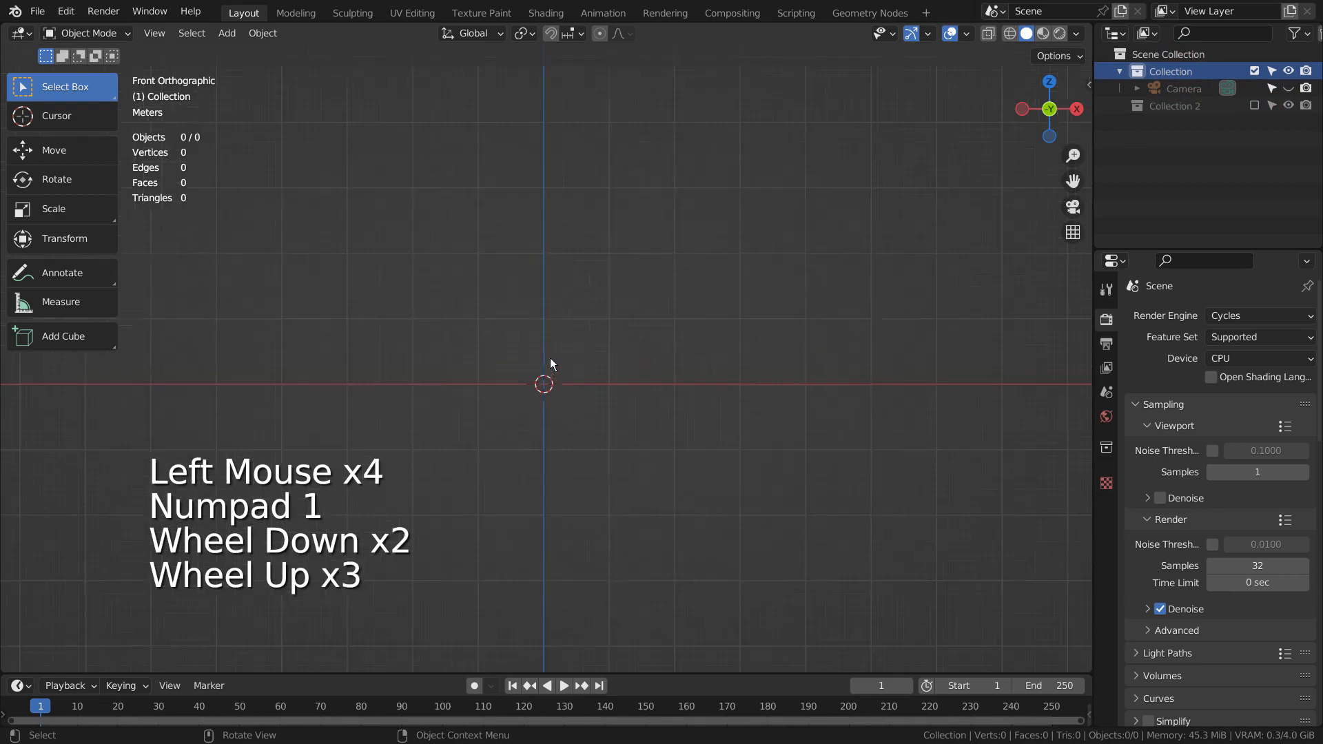
{"action": "scroll", "coordinate": [552, 358], "scroll_direction": "up", "scroll_amount": 2}
{"action": "key", "text": "shift+a"}
{"action": "mouse_move", "coordinate": [533, 377]}
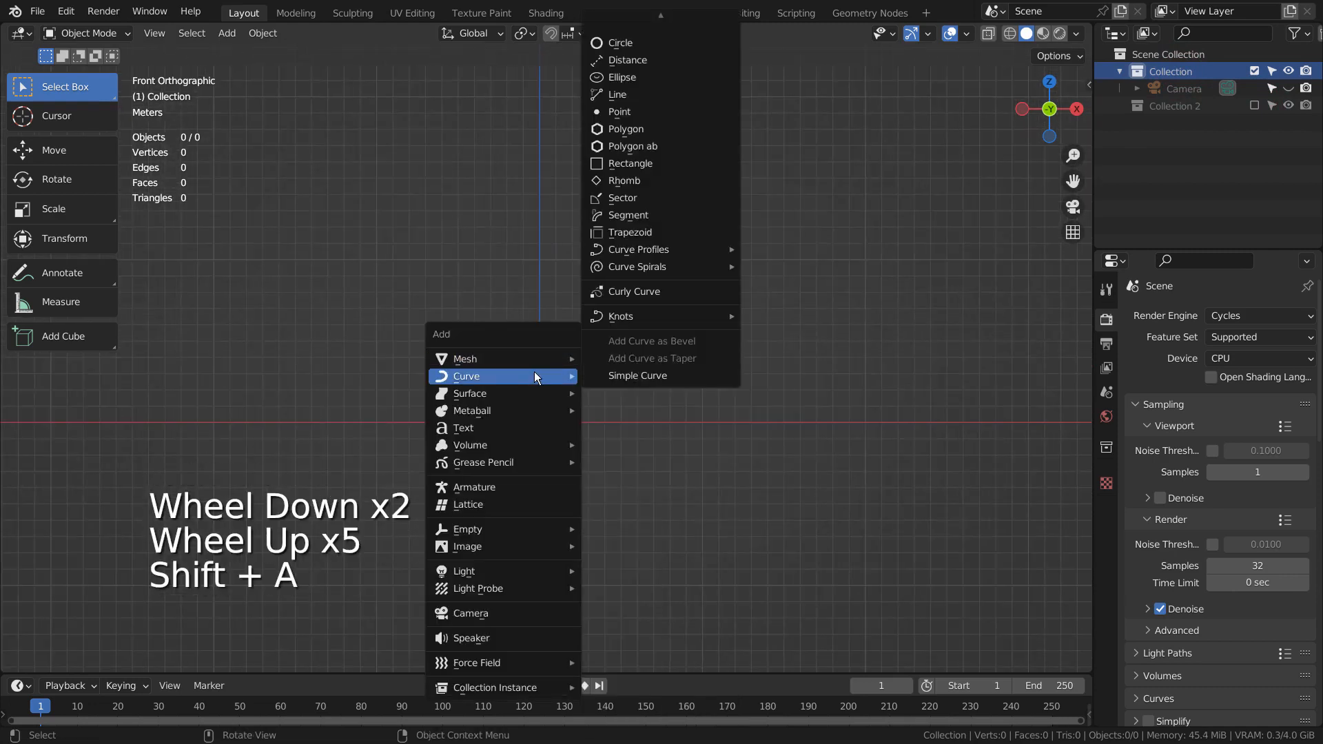
{"action": "left_click", "coordinate": [635, 113]}
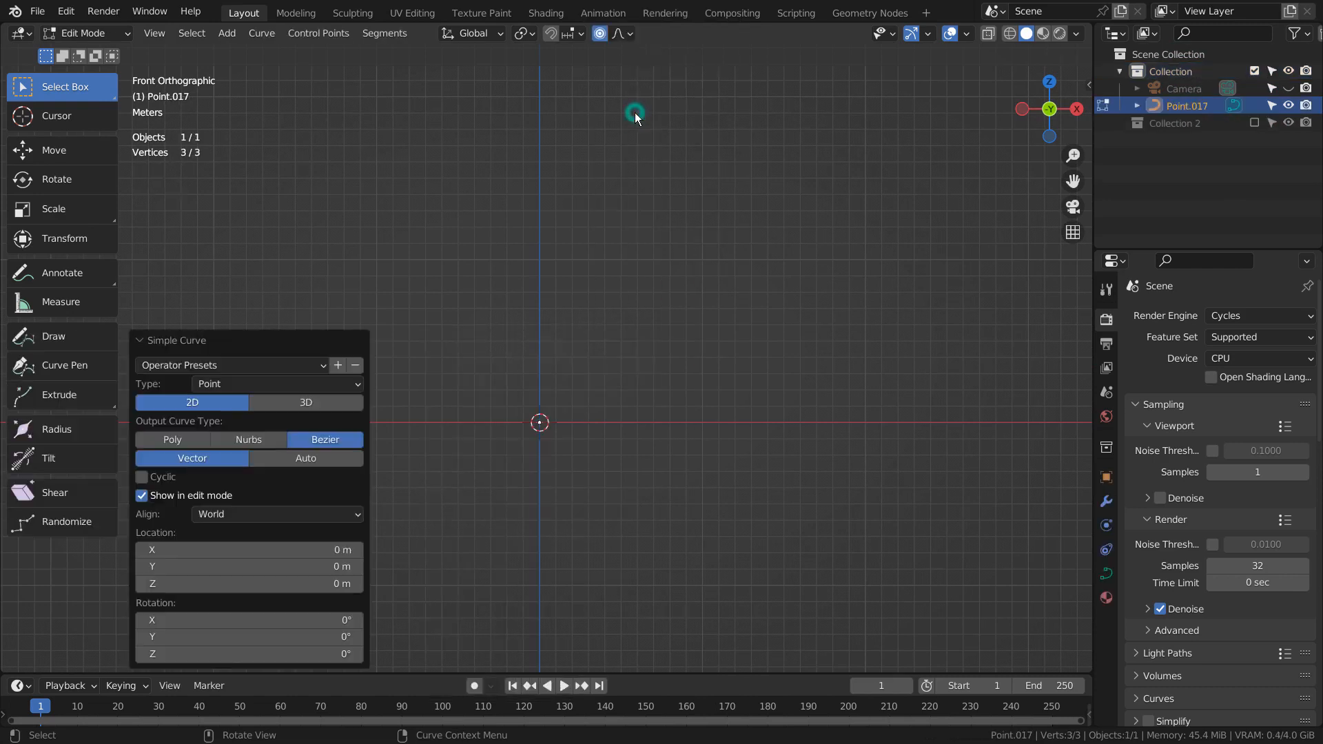
{"action": "left_click", "coordinate": [303, 404]}
Extrude the curve point four times to the right in an up-and-down zigzag, ending with a long downward segment.
{"action": "key", "text": "e"}
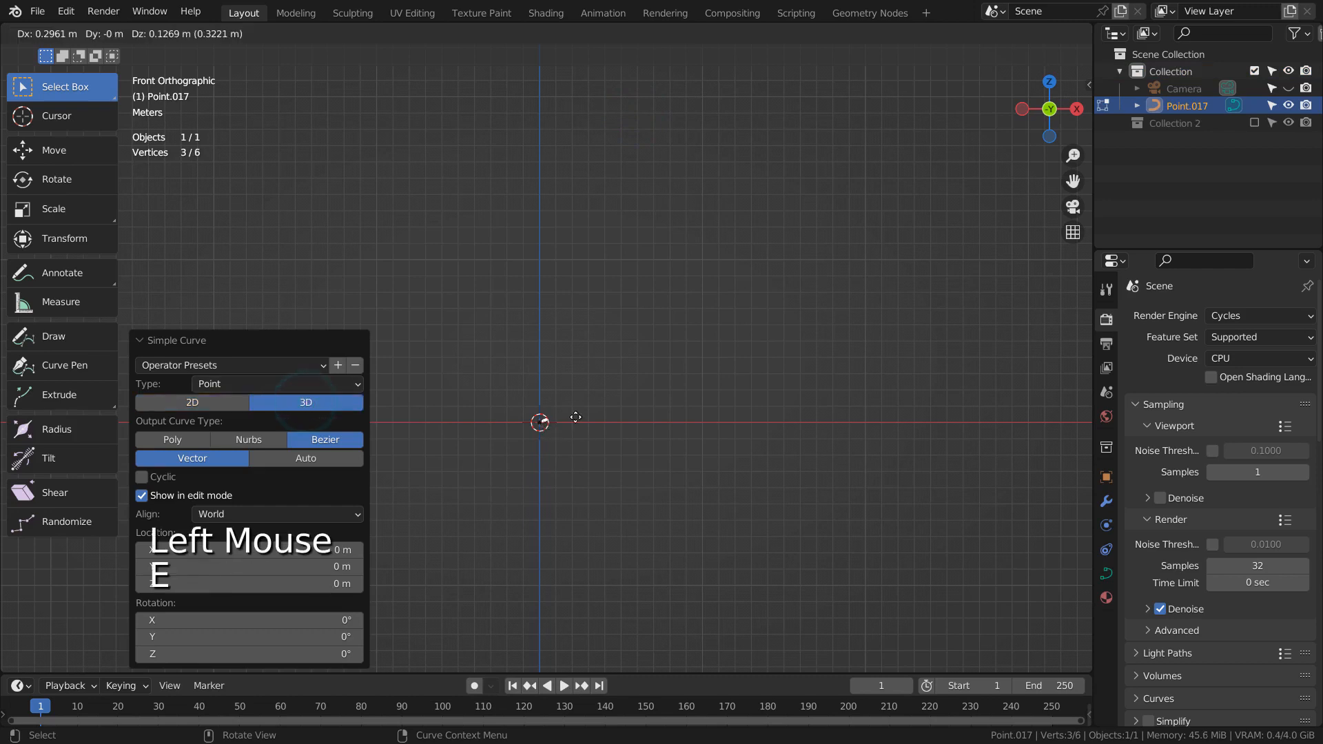
{"action": "left_click", "coordinate": [688, 357]}
{"action": "key", "text": "e"}
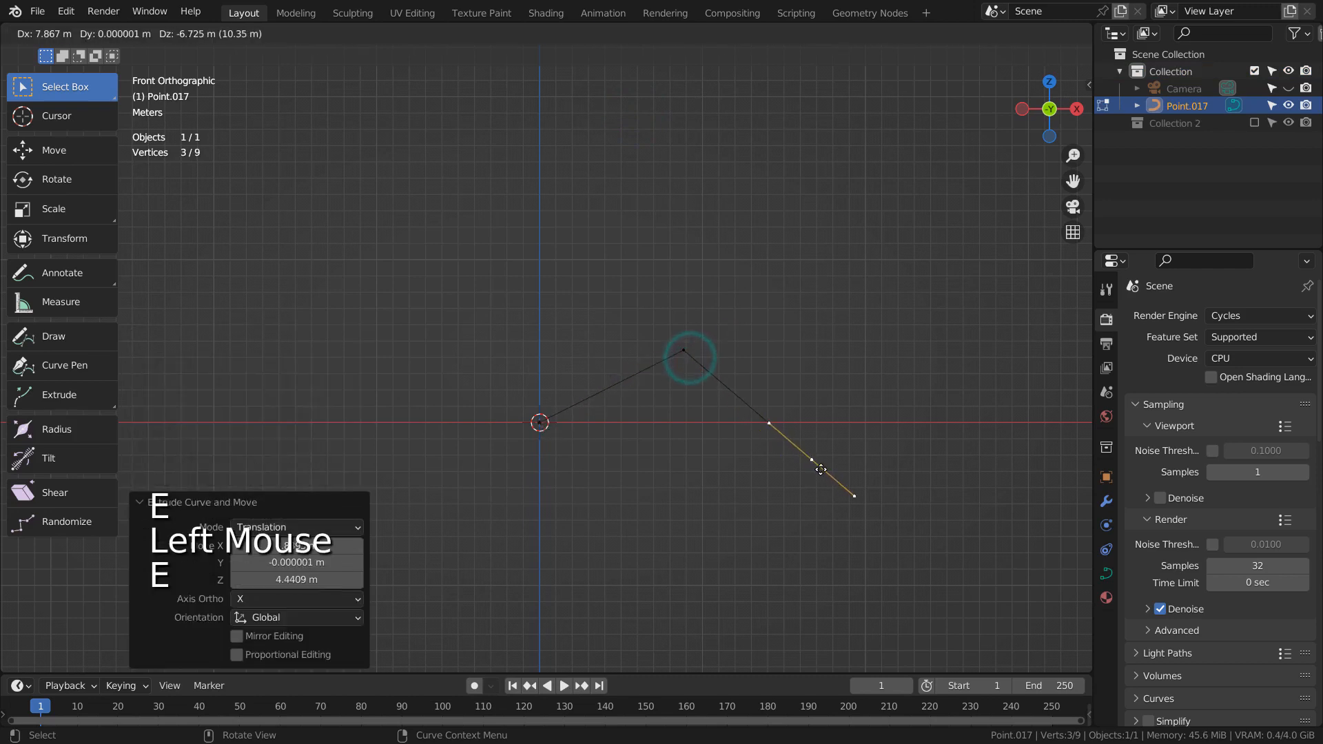
{"action": "left_click", "coordinate": [820, 466]}
{"action": "key", "text": "e"}
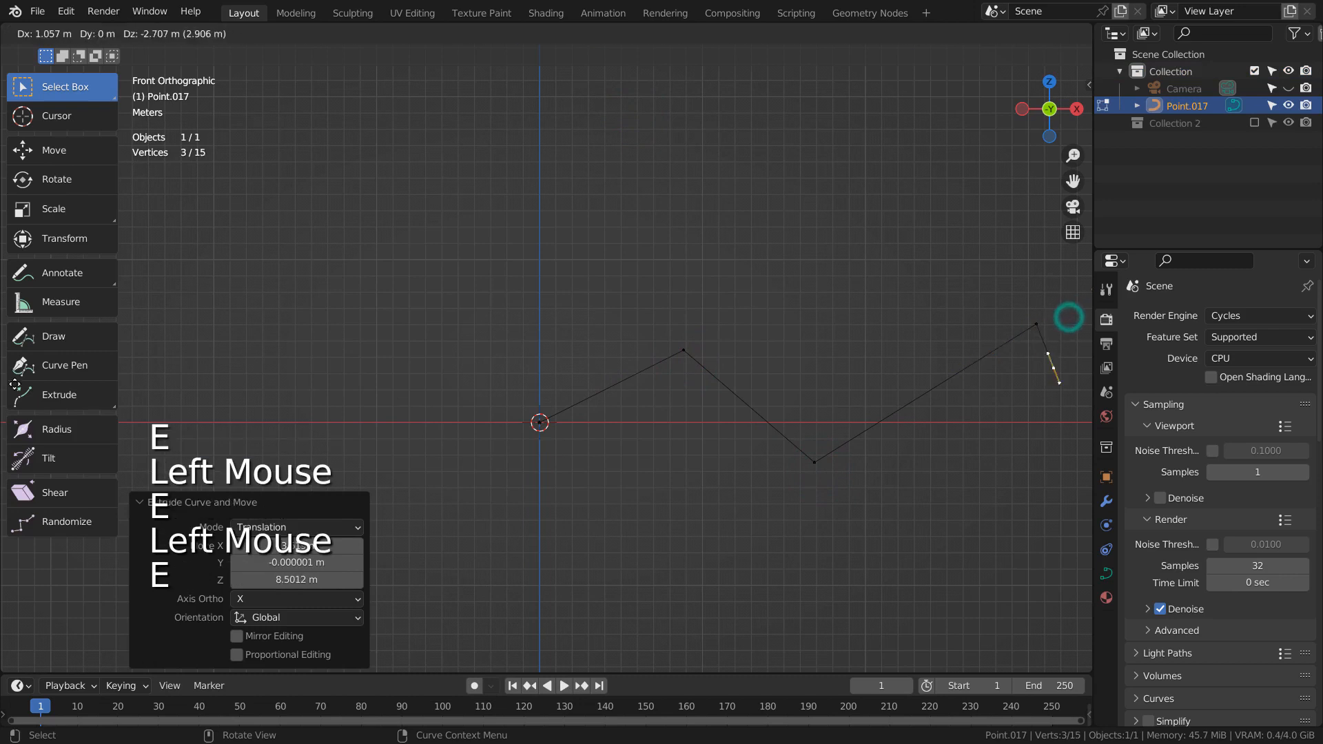
{"action": "left_click", "coordinate": [206, 521]}
Smooth the zigzag by setting all its control points to the Automatic handle type, and return to Object Mode.
{"action": "key", "text": "a"}
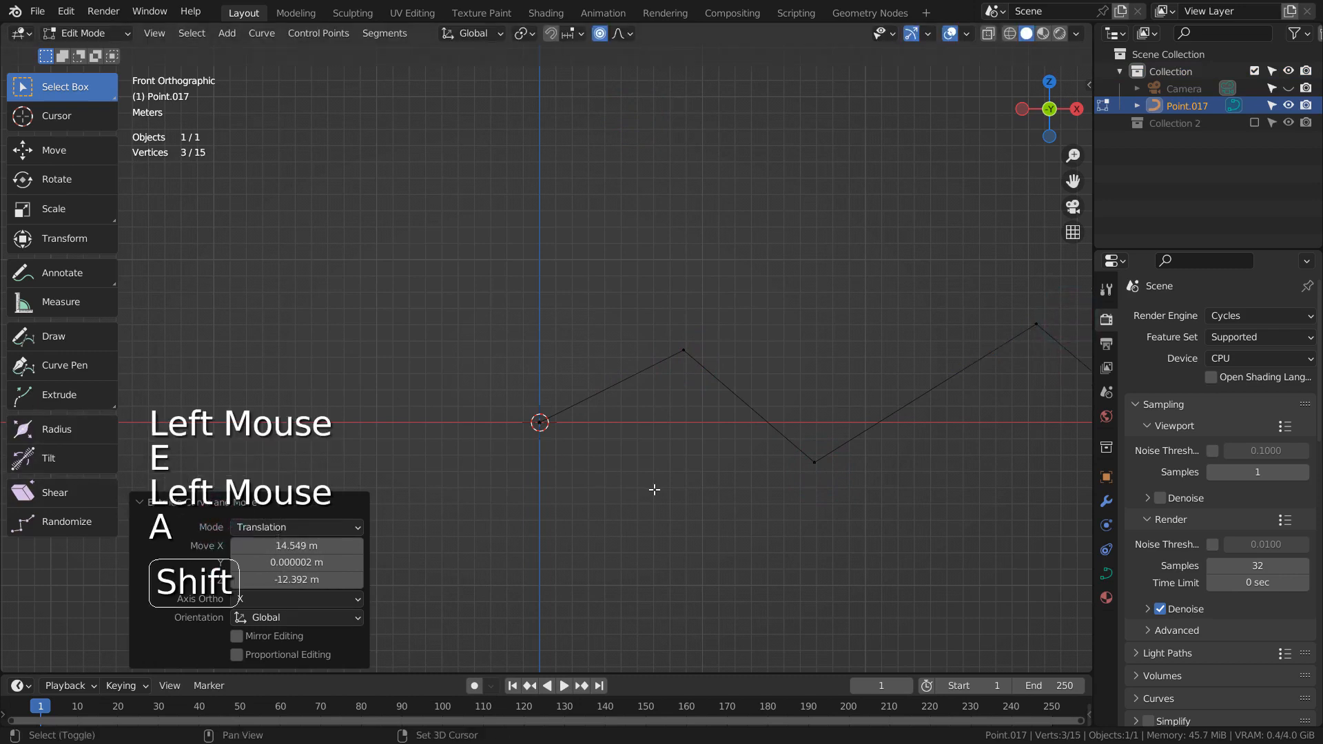
{"action": "middle_click_drag", "start_coordinate": [656, 487], "coordinate": [443, 443], "text": "shift"}
{"action": "key", "text": "a"}
{"action": "scroll", "coordinate": [585, 448], "scroll_direction": "down", "scroll_amount": 1}
{"action": "scroll", "coordinate": [585, 449], "scroll_direction": "down", "scroll_amount": 1}
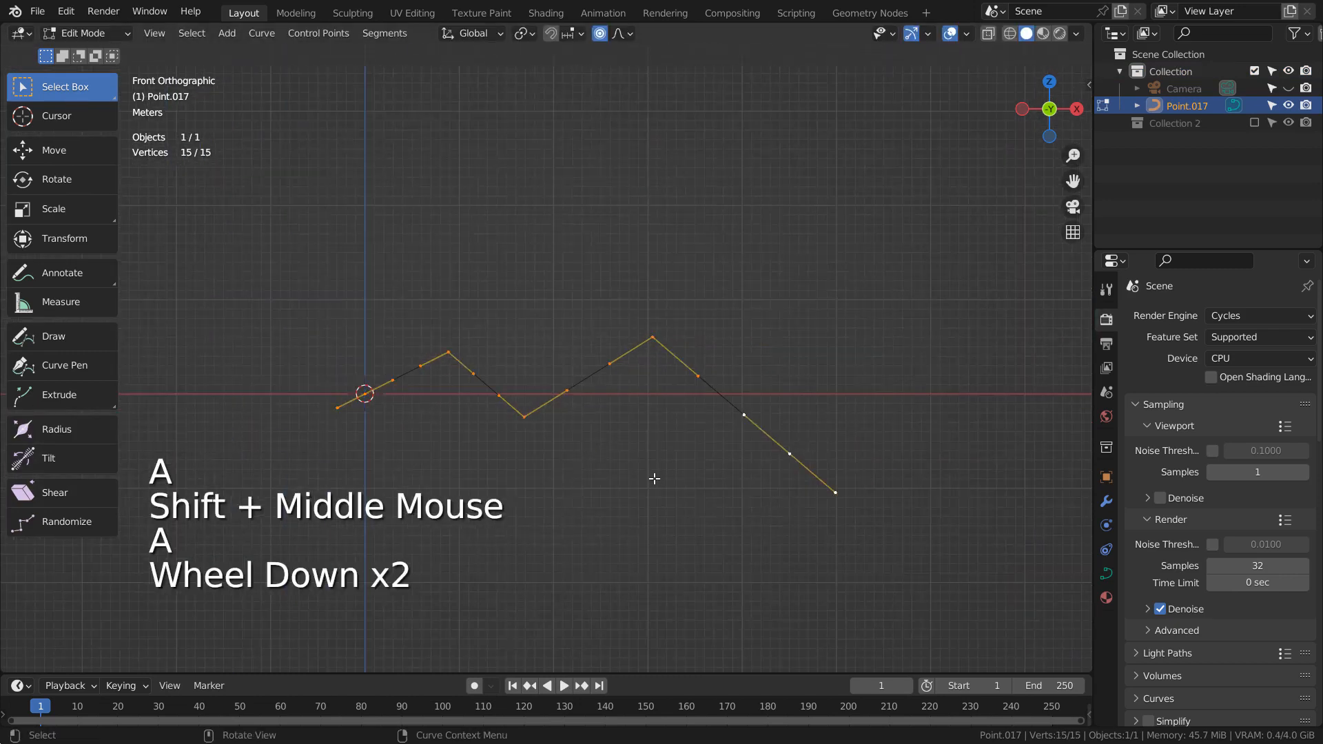
{"action": "middle_click_drag", "start_coordinate": [613, 458], "coordinate": [655, 479], "text": "shift"}
{"action": "key", "text": "v"}
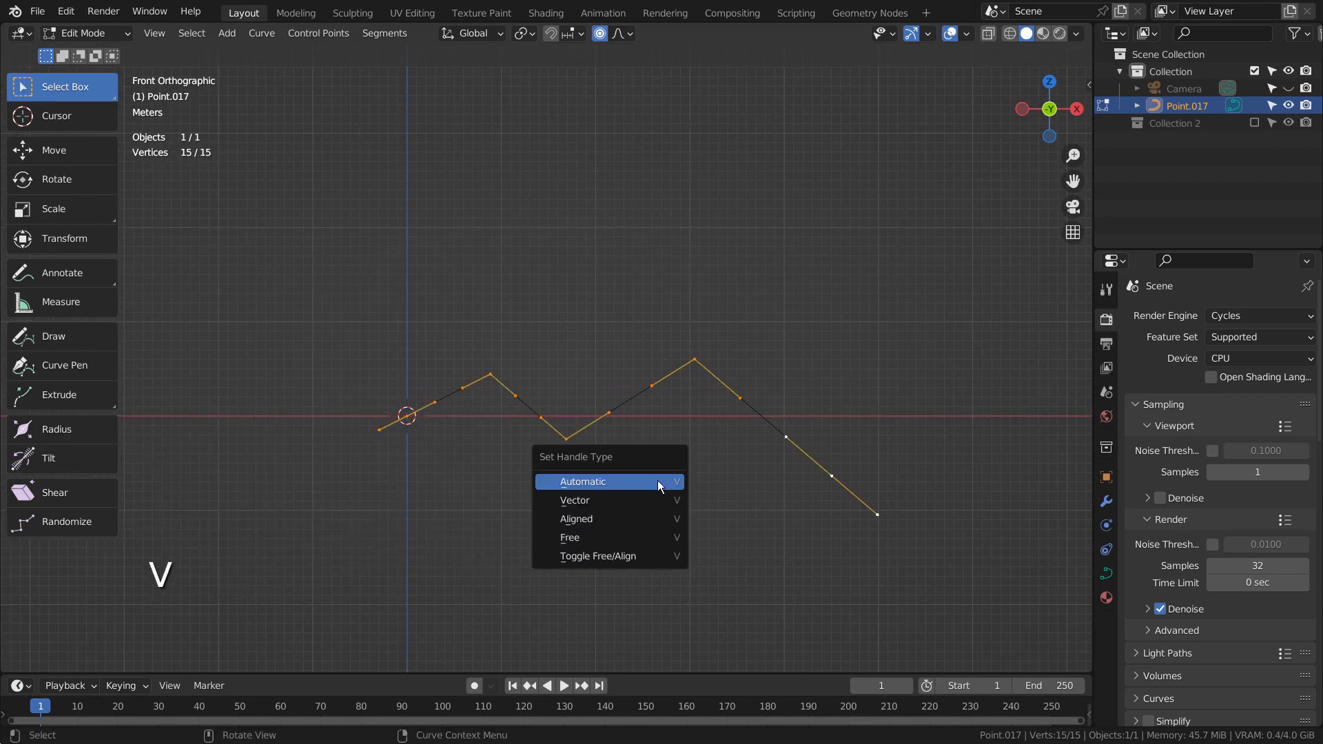
{"action": "left_click", "coordinate": [658, 483]}
{"action": "key", "text": "Tab"}
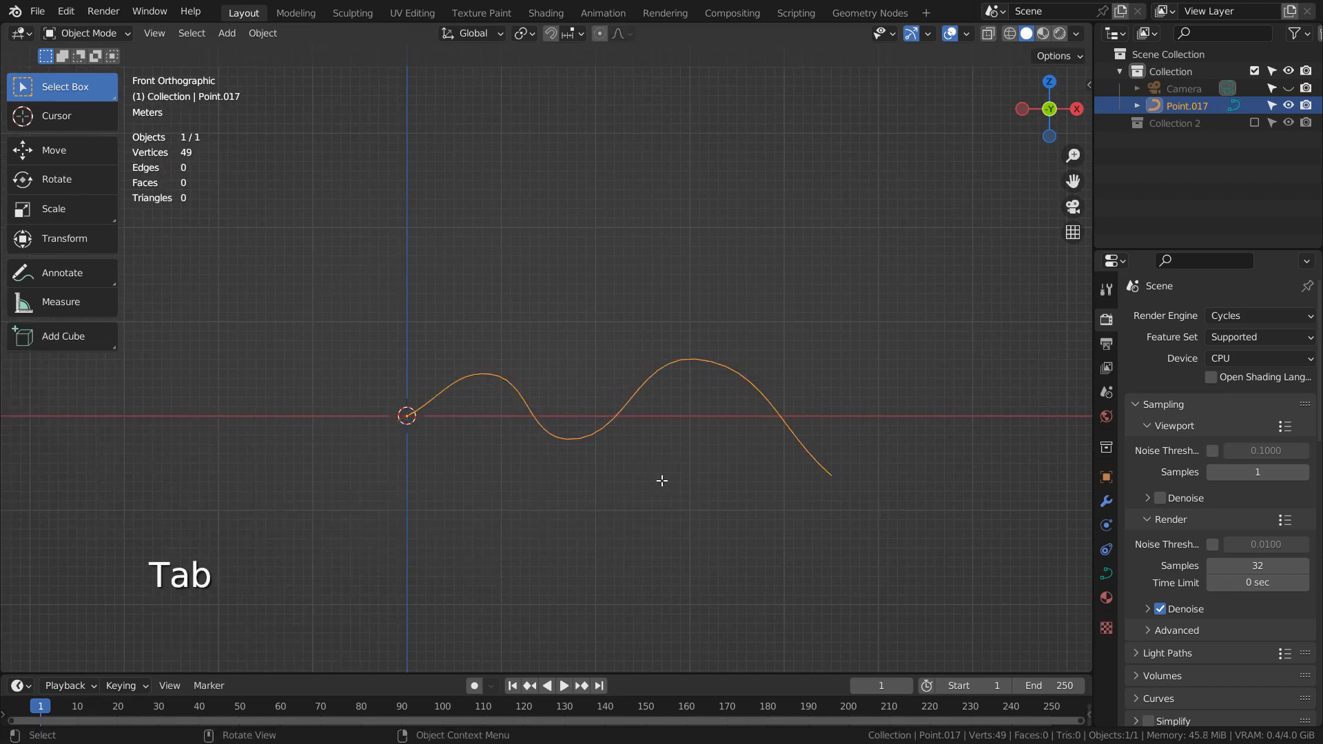
Give the curve a round bevel depth of 0.98 m and keep its fill mode at Full.
{"action": "left_click", "coordinate": [1107, 576]}
{"action": "scroll", "coordinate": [1163, 630], "scroll_direction": "down", "scroll_amount": 4}
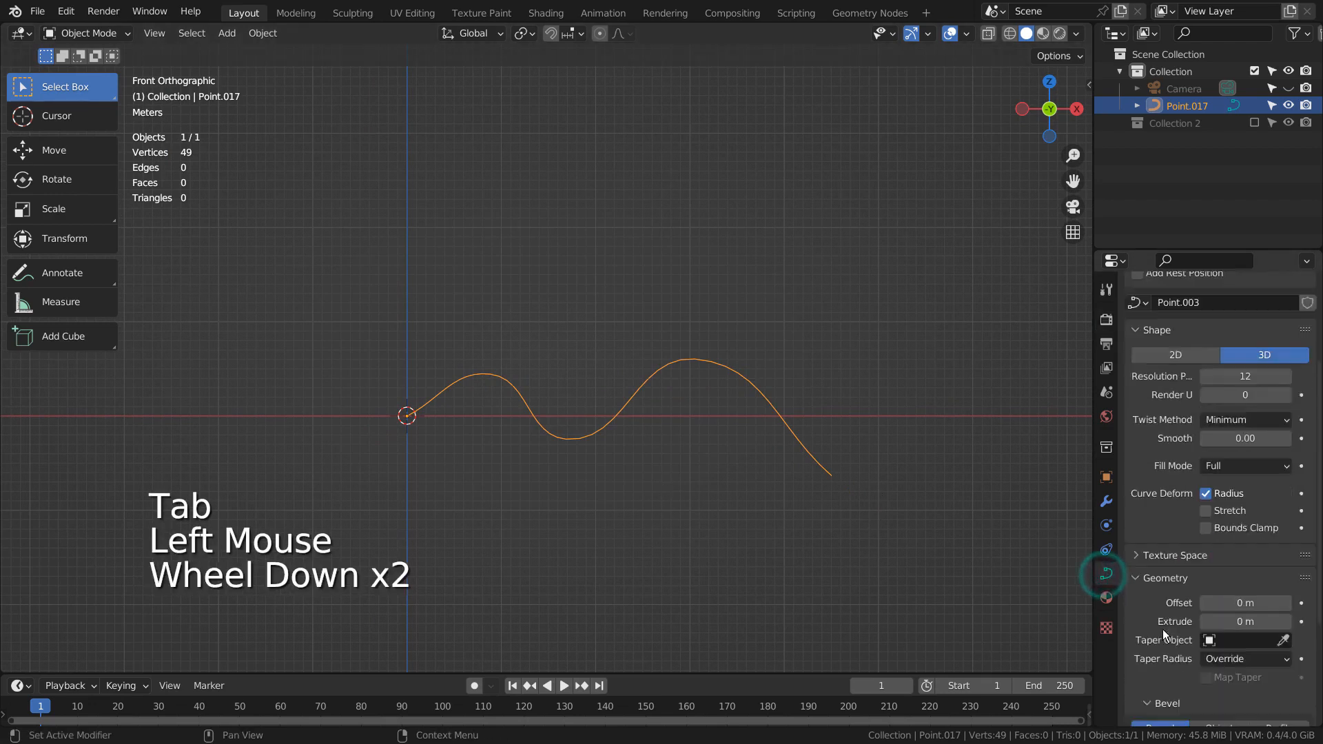
{"action": "scroll", "coordinate": [1229, 620], "scroll_direction": "down", "scroll_amount": 2}
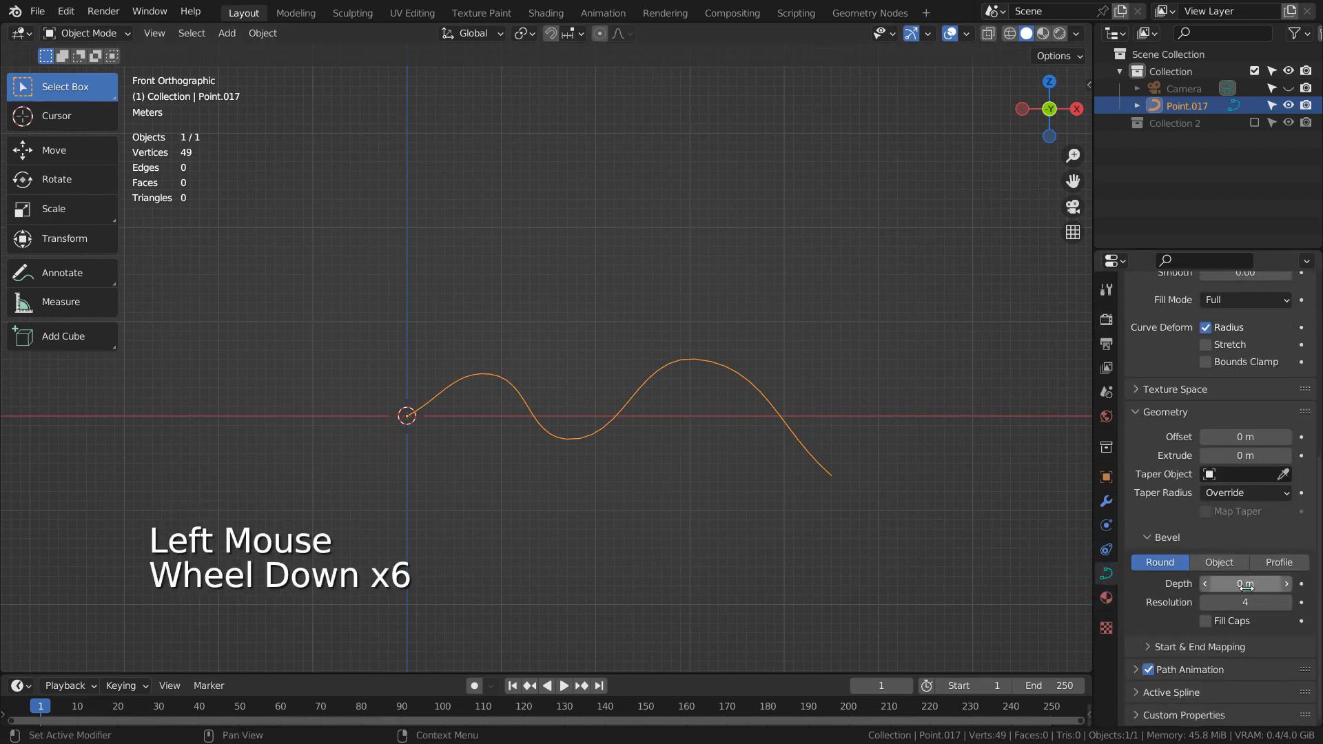
{"action": "mouse_move", "coordinate": [1244, 584]}
{"action": "left_mouse_down"}
{"action": "mouse_move", "coordinate": [1299, 584]}
{"action": "mouse_move", "coordinate": [1246, 587]}
{"action": "left_mouse_up"}
{"action": "left_click", "coordinate": [1258, 301]}
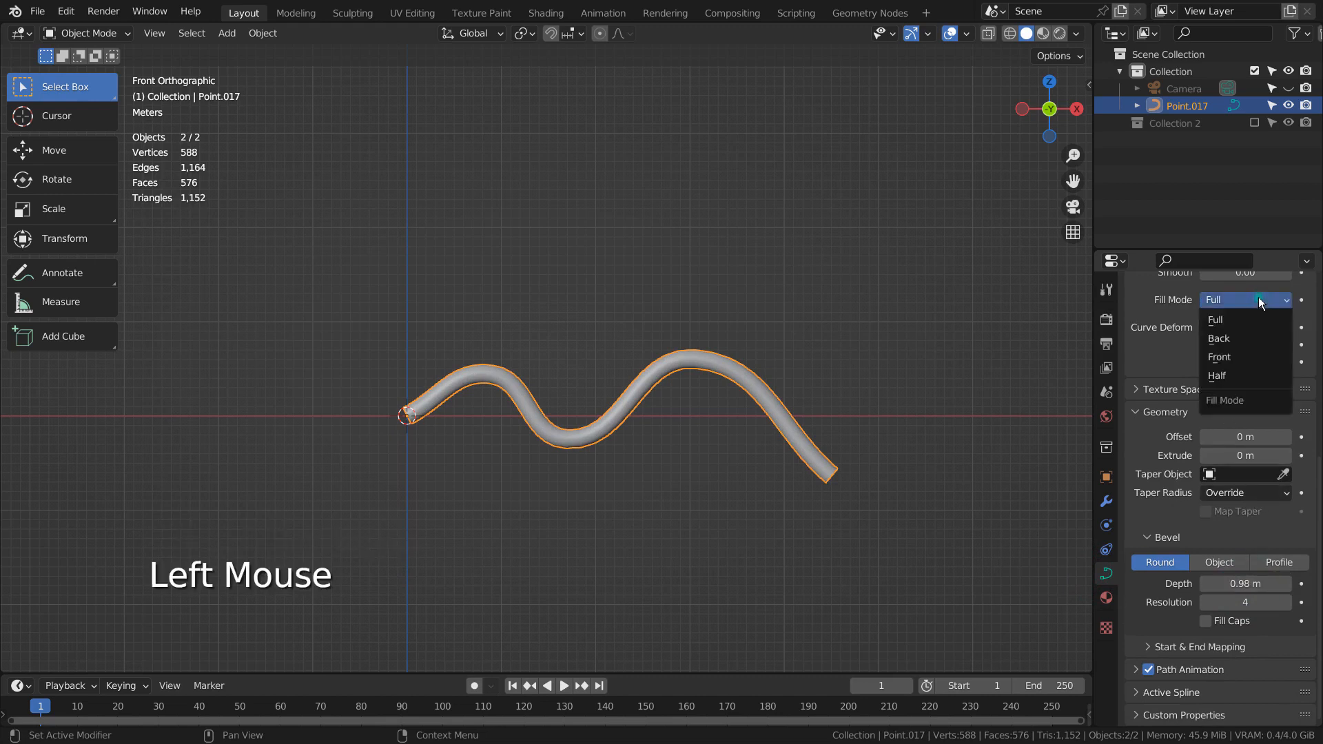
{"action": "left_click", "coordinate": [1218, 324]}
Hide the wavy tube and add a 2 m mesh plane at the origin.
{"action": "middle_click_drag", "start_coordinate": [896, 406], "coordinate": [658, 445]}
{"action": "key", "text": "h"}
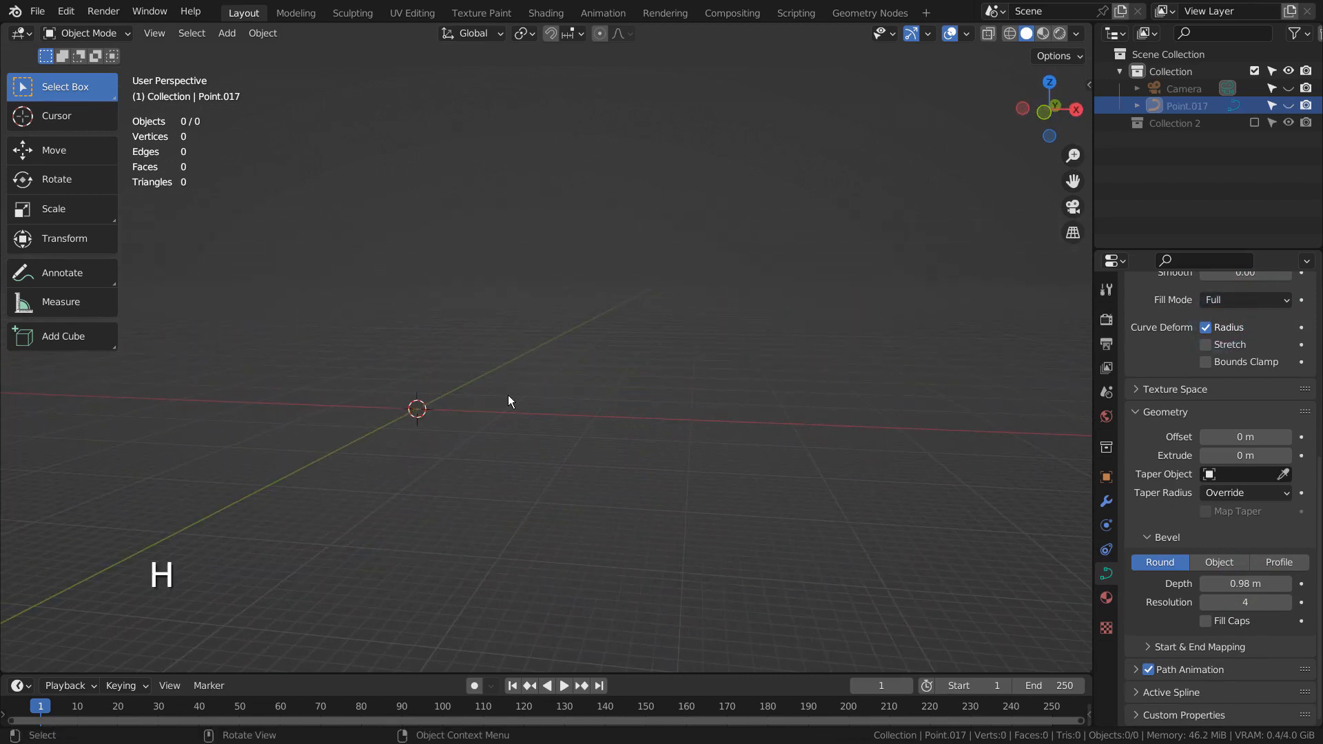
{"action": "key", "text": "KP_1"}
{"action": "key", "text": "shift+a"}
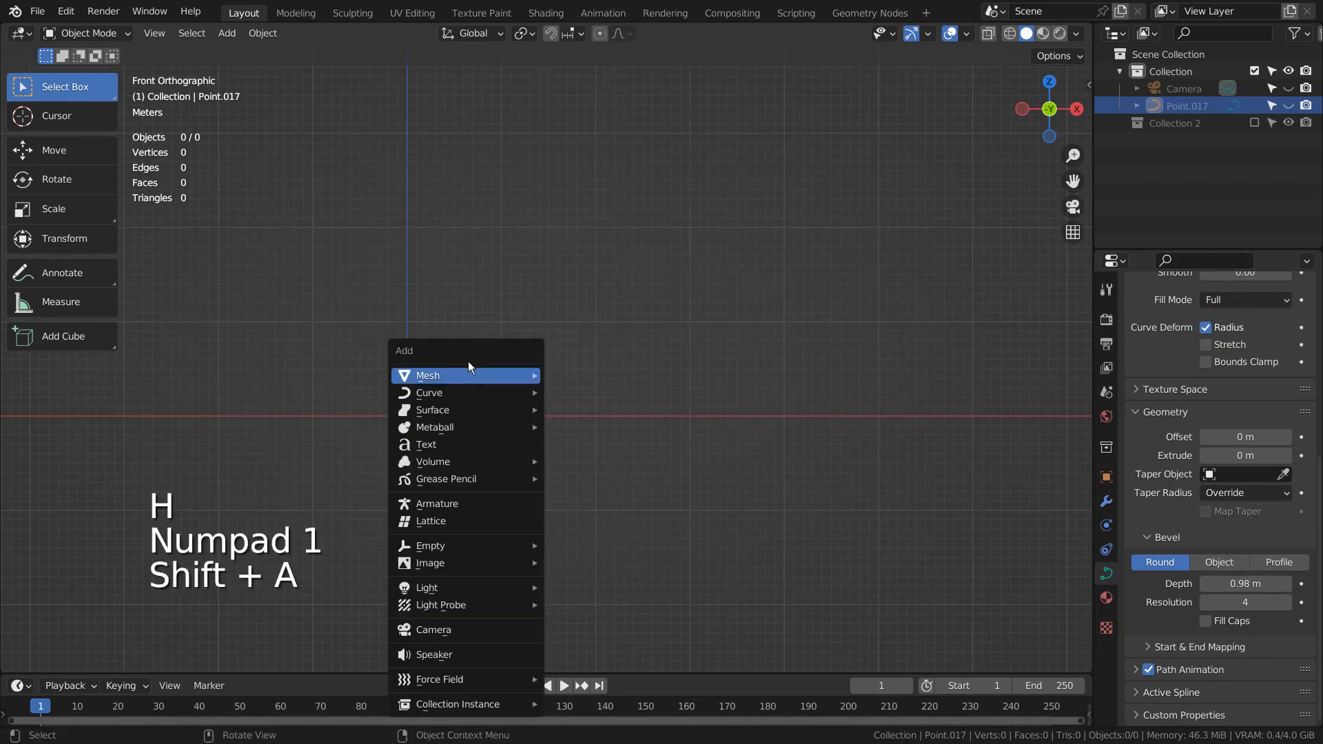
{"action": "mouse_move", "coordinate": [468, 376]}
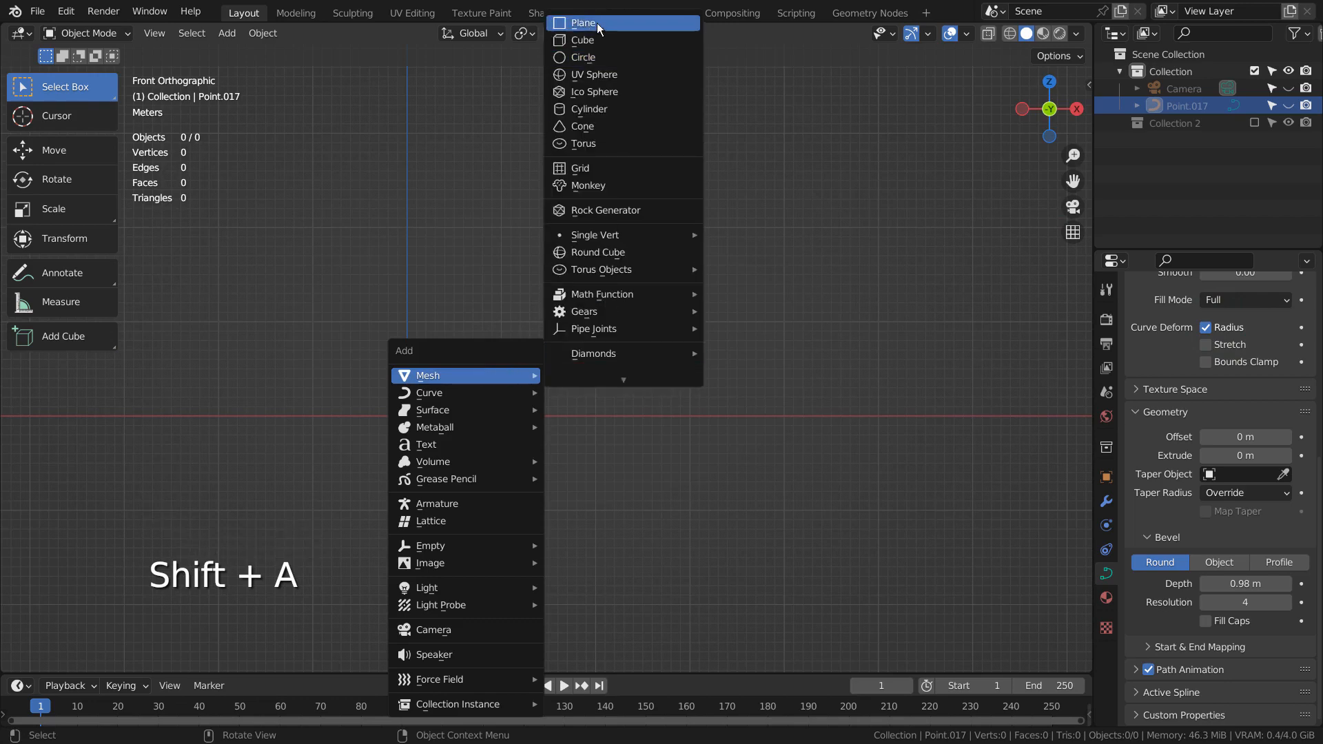
{"action": "left_click", "coordinate": [595, 25]}
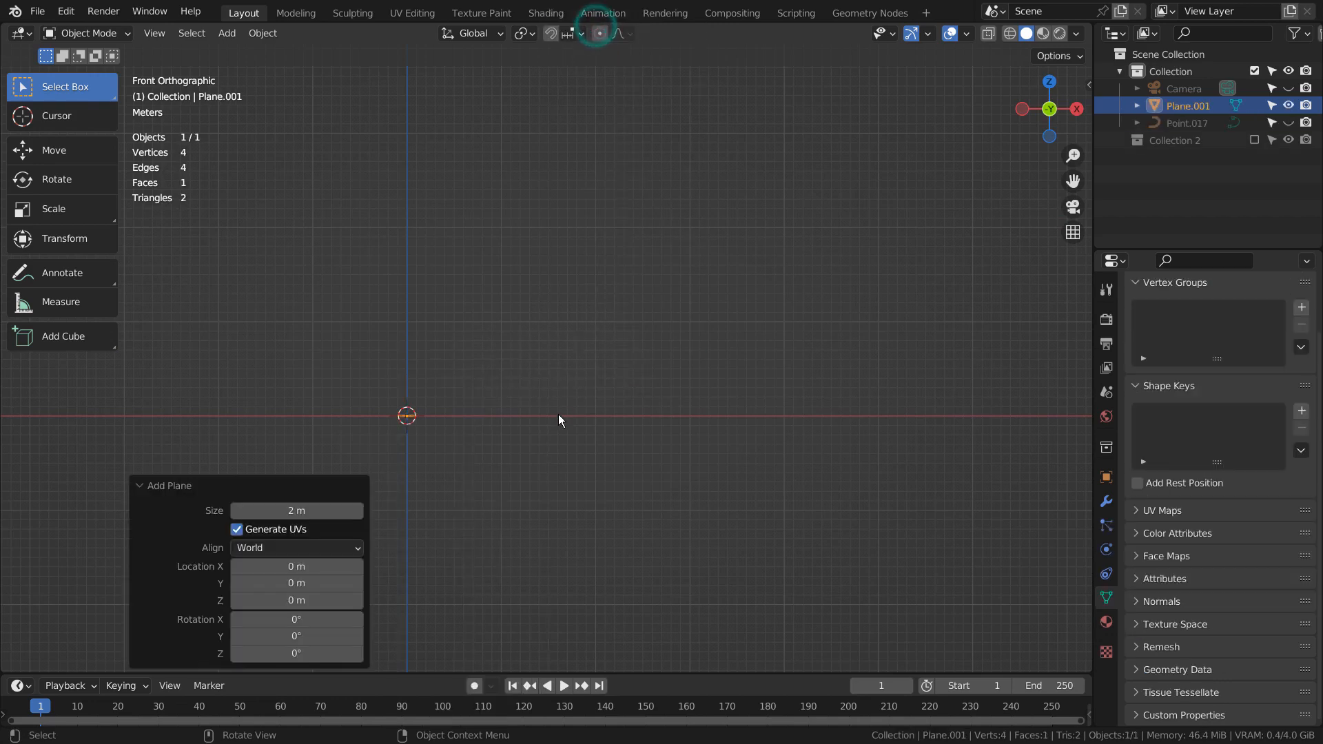
Rotate the plane 45° in top view so it forms a diamond.
{"action": "key", "text": "KP_7"}
{"action": "scroll", "coordinate": [551, 410], "scroll_direction": "up", "scroll_amount": 2}
{"action": "middle_click_drag", "start_coordinate": [454, 400], "coordinate": [627, 452], "text": "shift"}
{"action": "scroll", "coordinate": [827, 421], "scroll_direction": "up", "scroll_amount": 2}
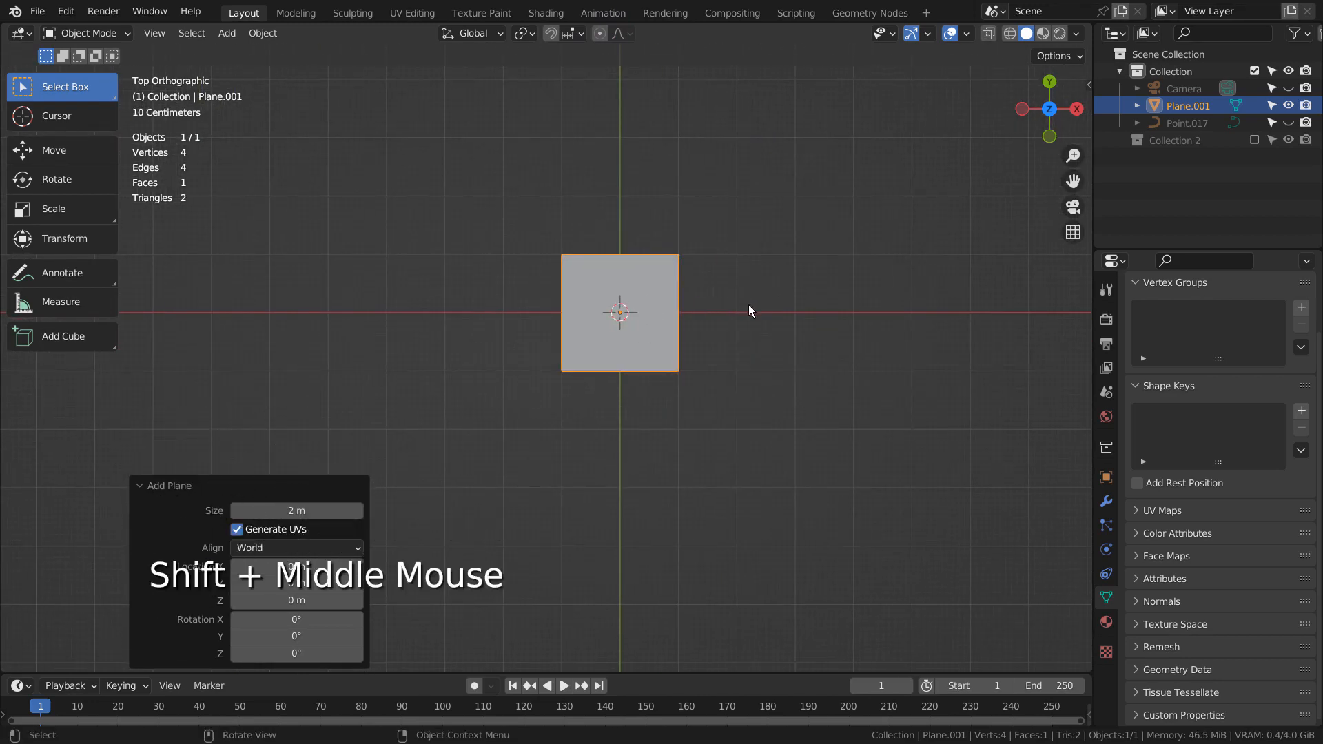
{"action": "key", "text": "r"}
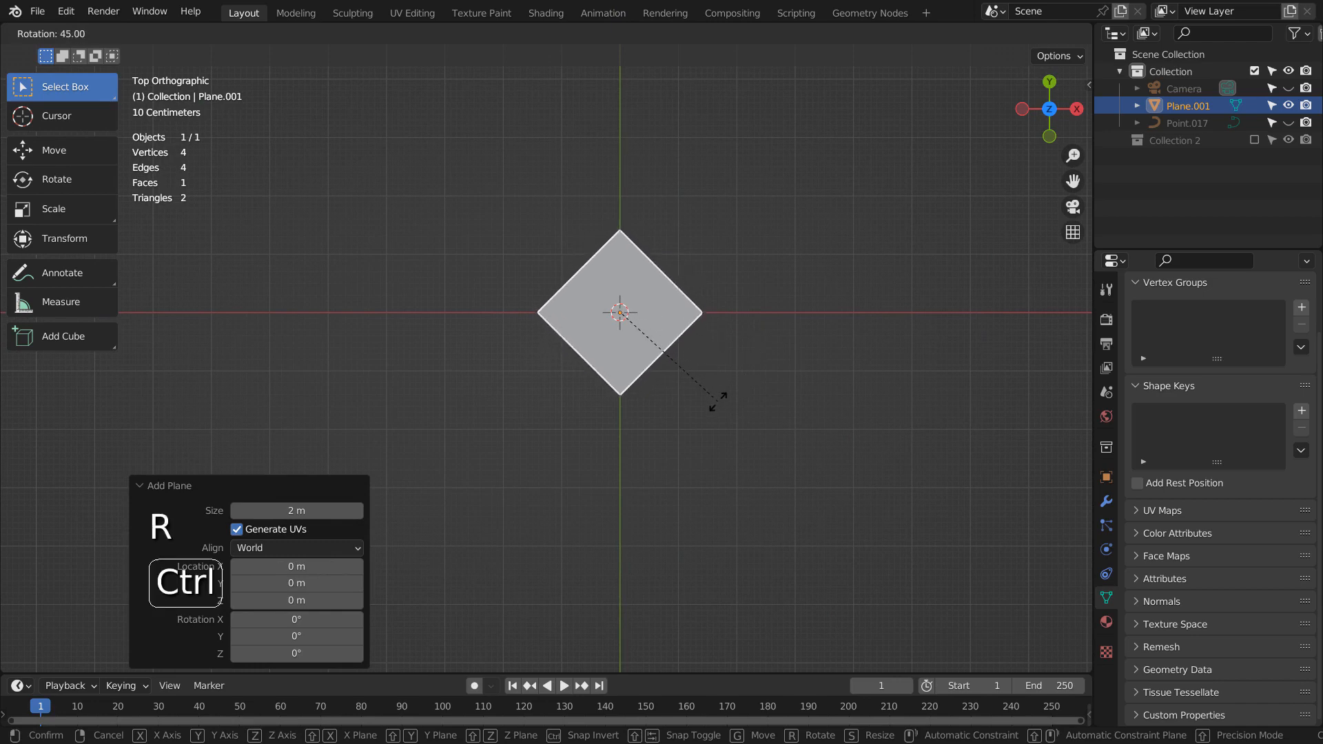
{"action": "left_click", "coordinate": [716, 398], "text": "ctrl"}
In Edit Mode, scale the diamond's left and right vertices along X to about 0.09, making a narrow sliver.
{"action": "key", "text": "Tab"}
{"action": "left_click", "coordinate": [702, 315]}
{"action": "key", "text": "1"}
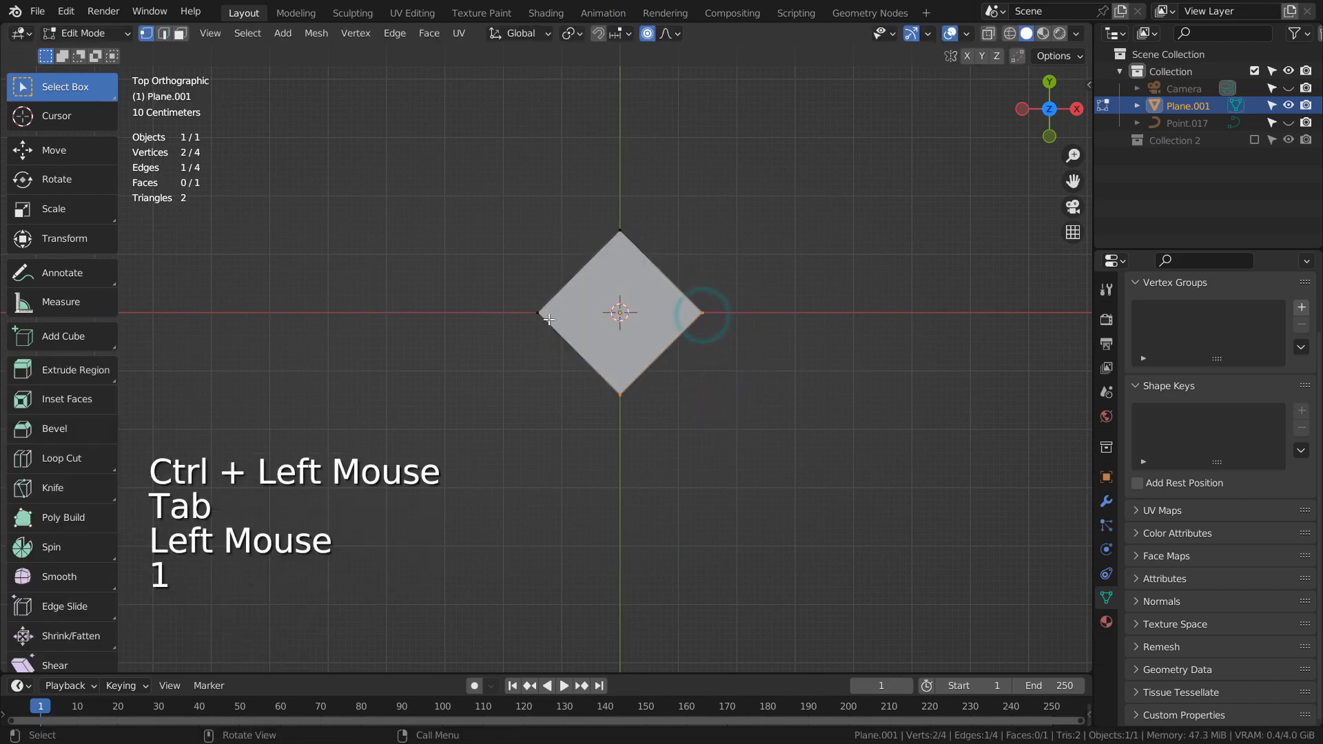
{"action": "left_click", "coordinate": [539, 313]}
{"action": "left_click", "coordinate": [704, 315], "text": "shift"}
{"action": "key", "text": "s"}
{"action": "key", "text": "x"}
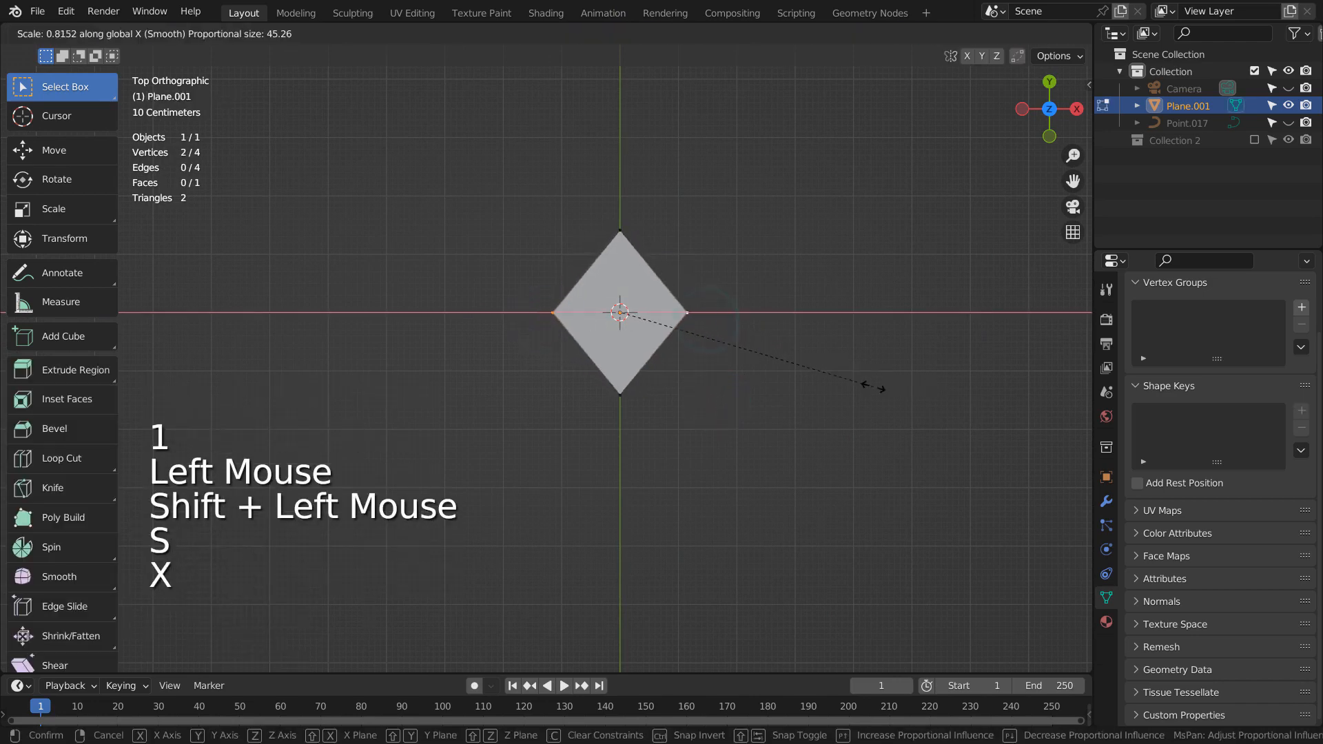
{"action": "left_click", "coordinate": [642, 329]}
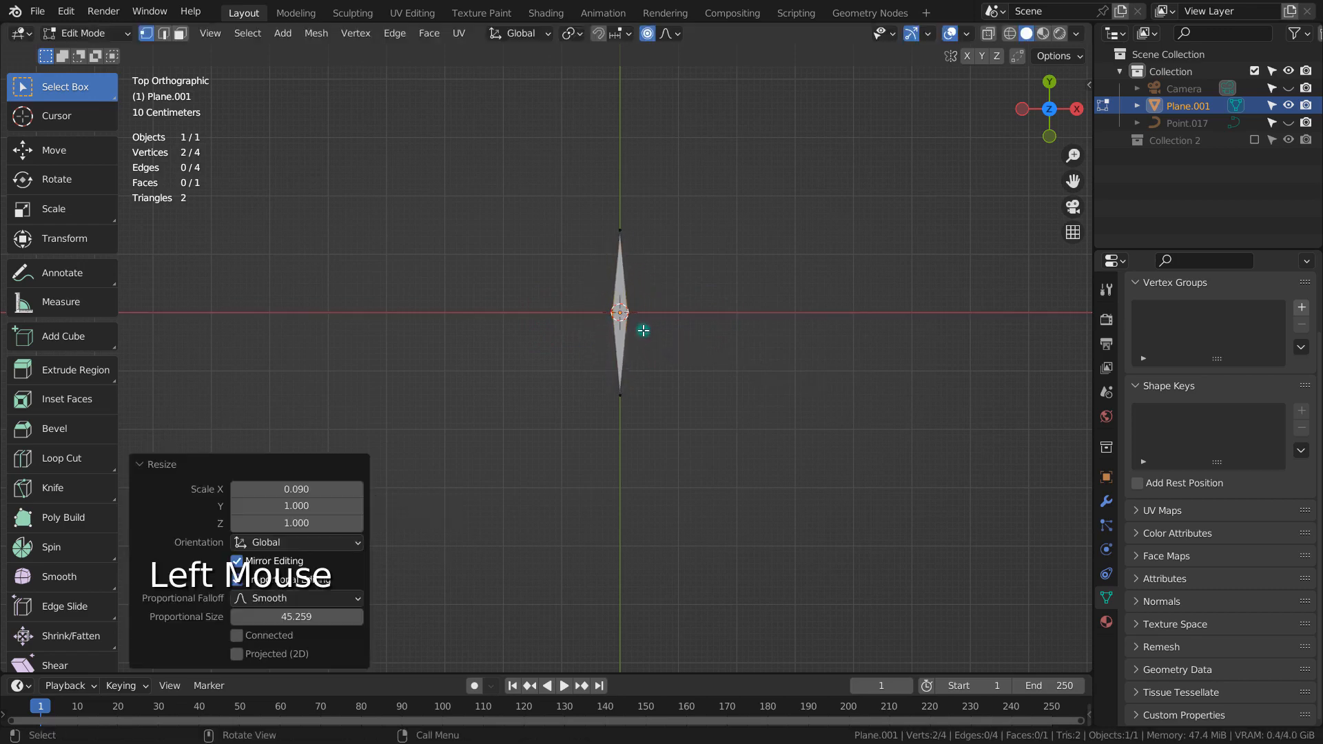
Leave Edit Mode and convert the narrow diamond plane to a curve.
{"action": "key", "text": "Tab"}
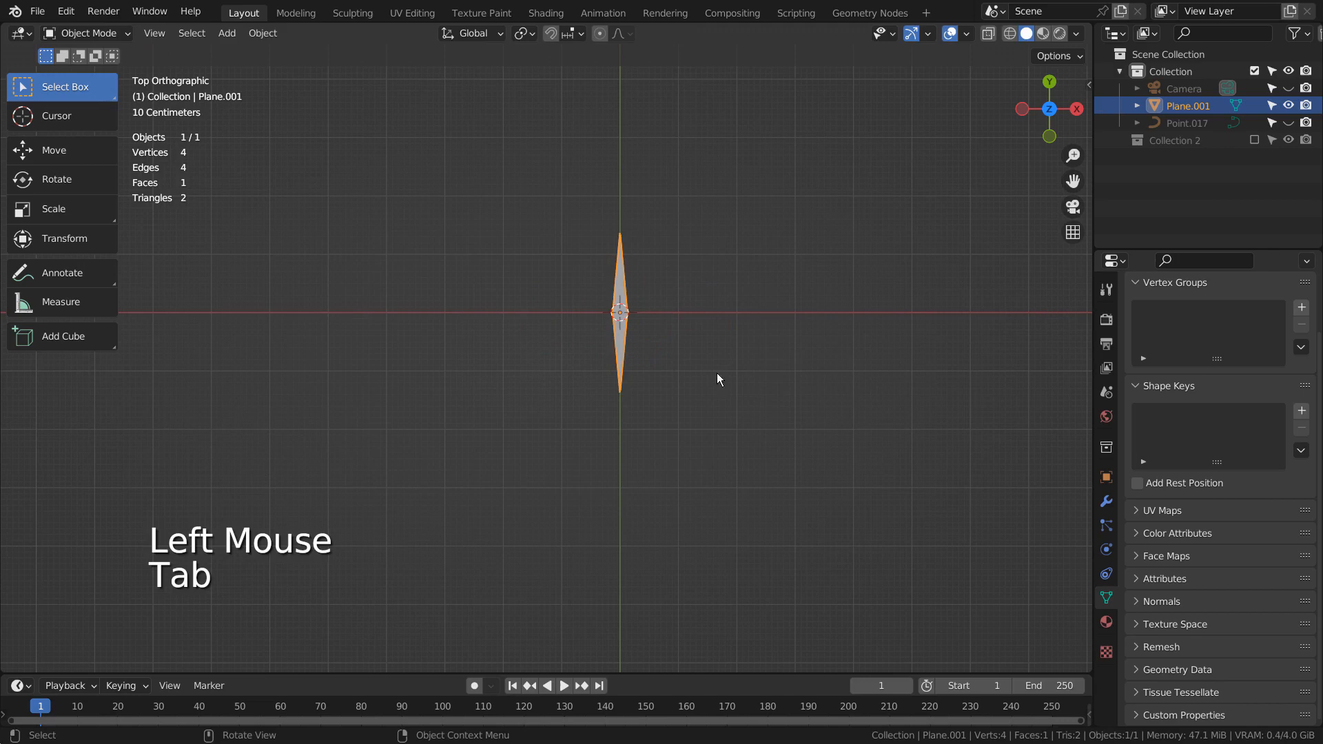
{"action": "right_click", "coordinate": [620, 287]}
{"action": "mouse_move", "coordinate": [622, 352]}
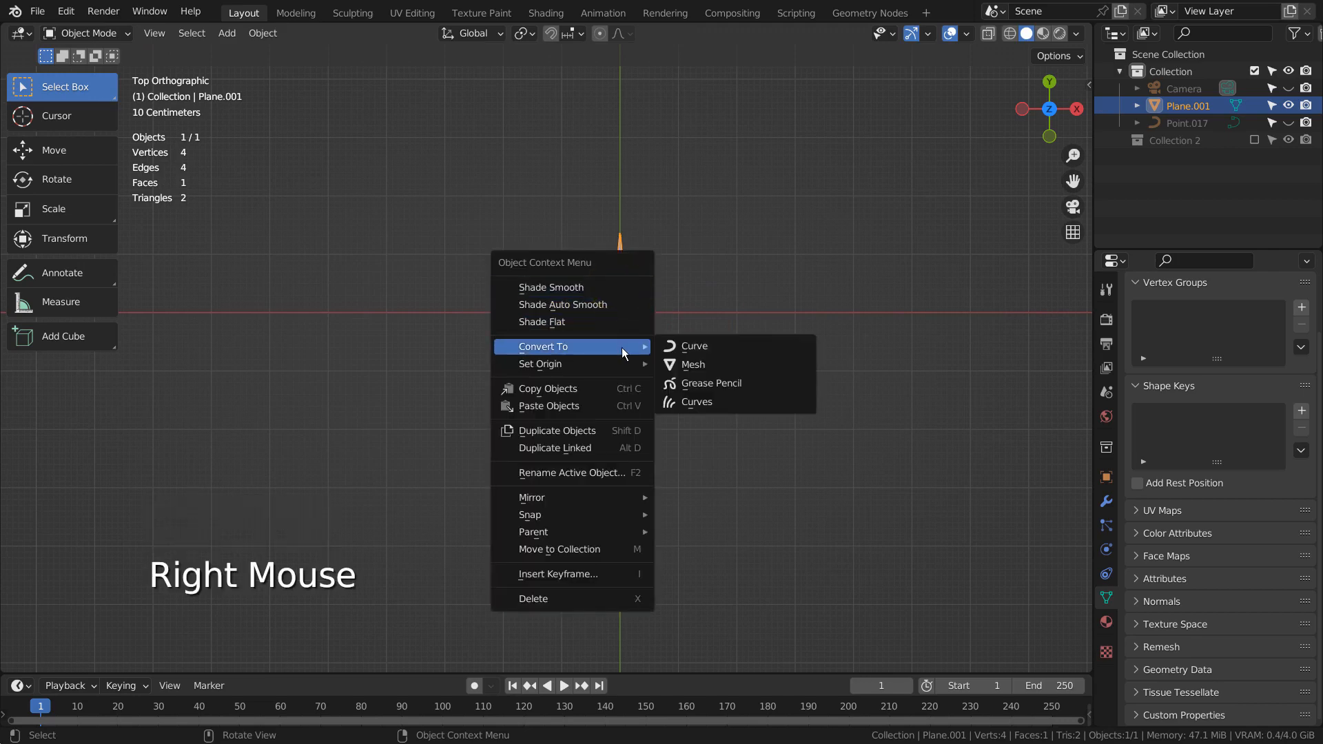
{"action": "left_click", "coordinate": [689, 348]}
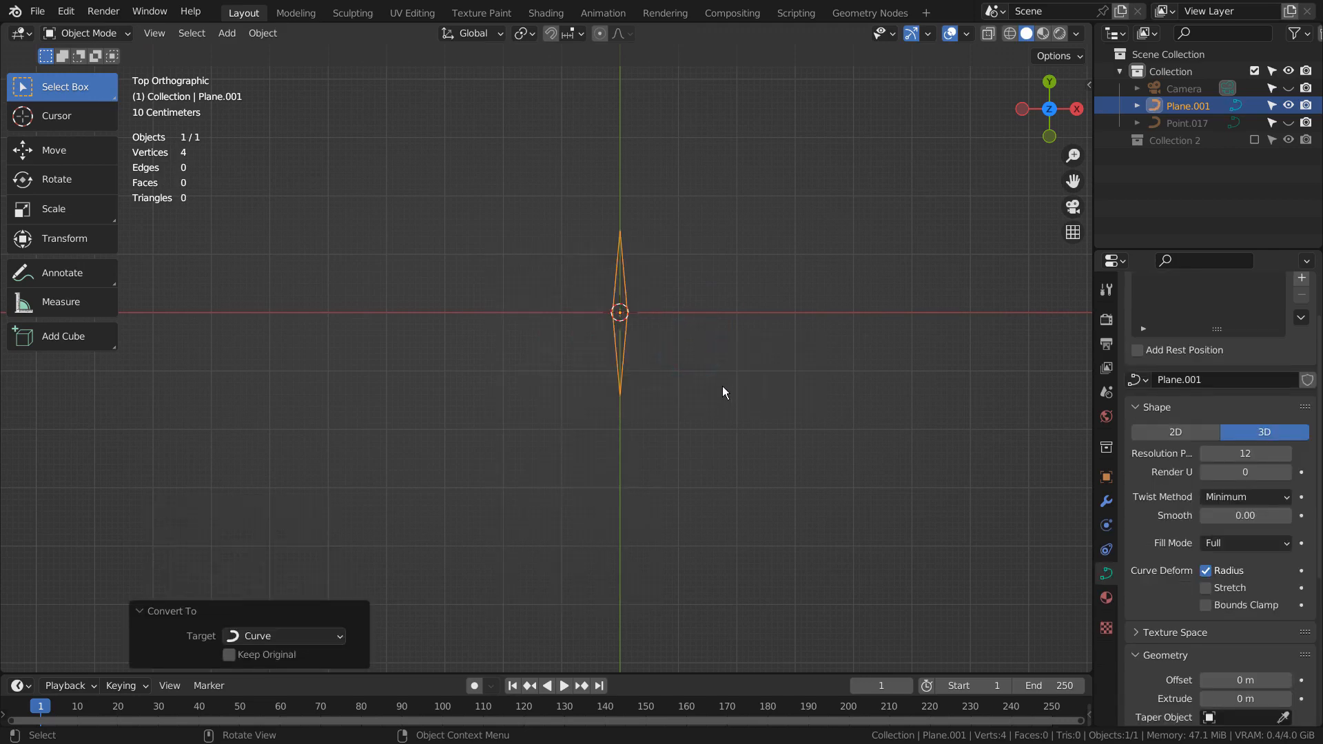
Rotate the diamond curve 90° in front view and apply all its transforms.
{"action": "key", "text": "KP_1"}
{"action": "key", "text": "KP_Decimal"}
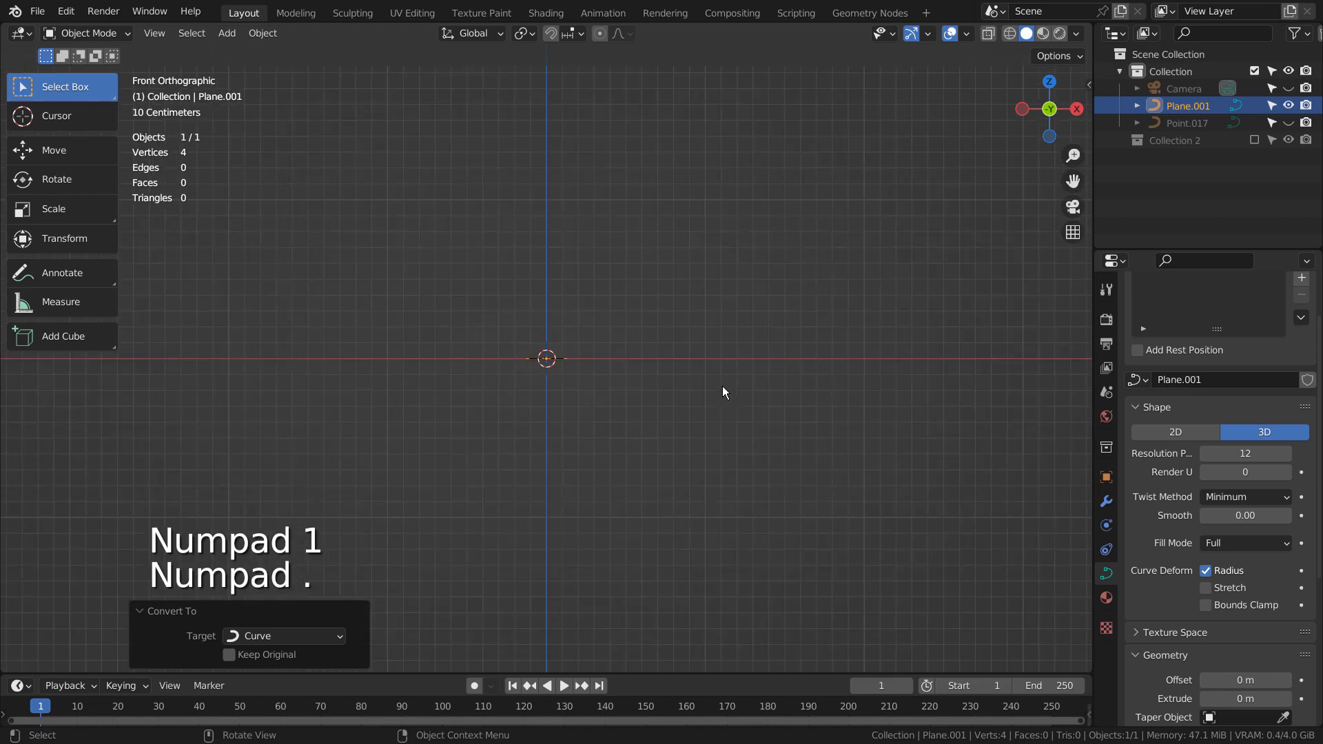
{"action": "key", "text": "r"}
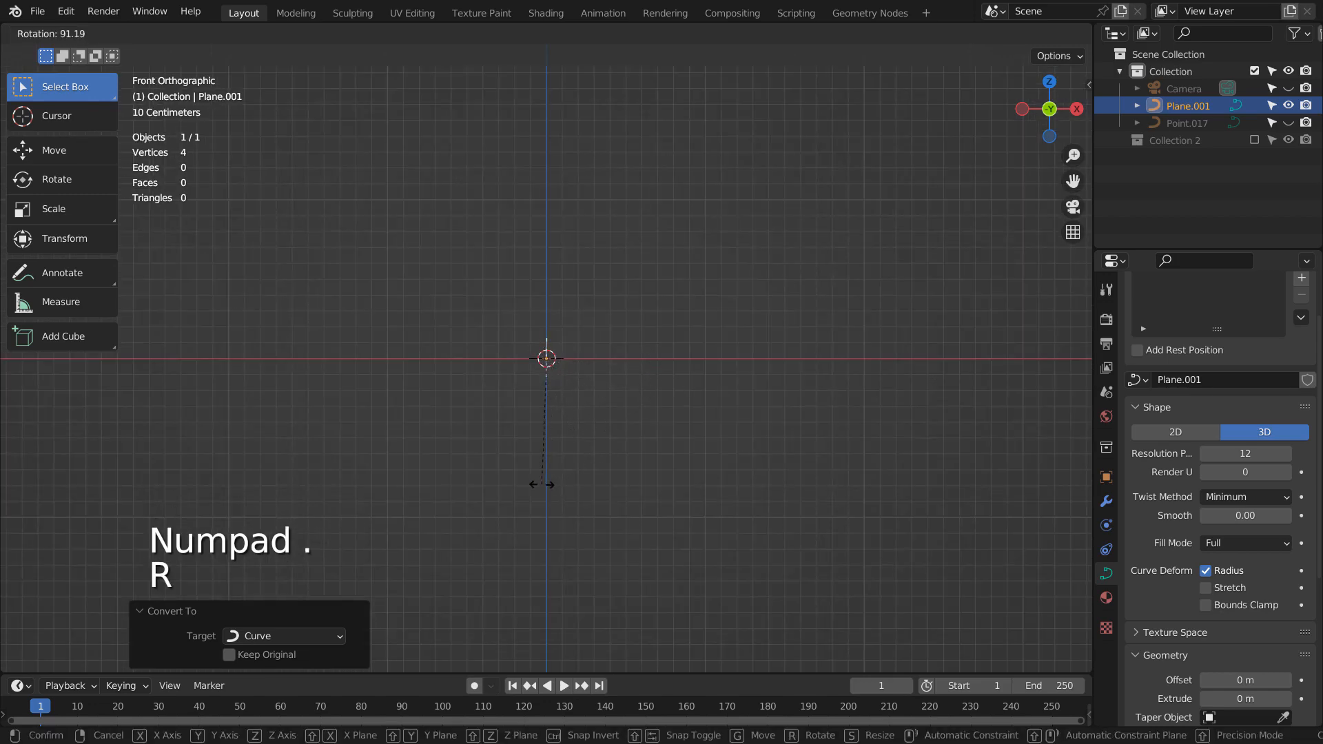
{"action": "left_click", "coordinate": [543, 485], "text": "ctrl"}
{"action": "middle_click_drag", "start_coordinate": [702, 424], "coordinate": [638, 277]}
{"action": "key", "text": "ctrl+a"}
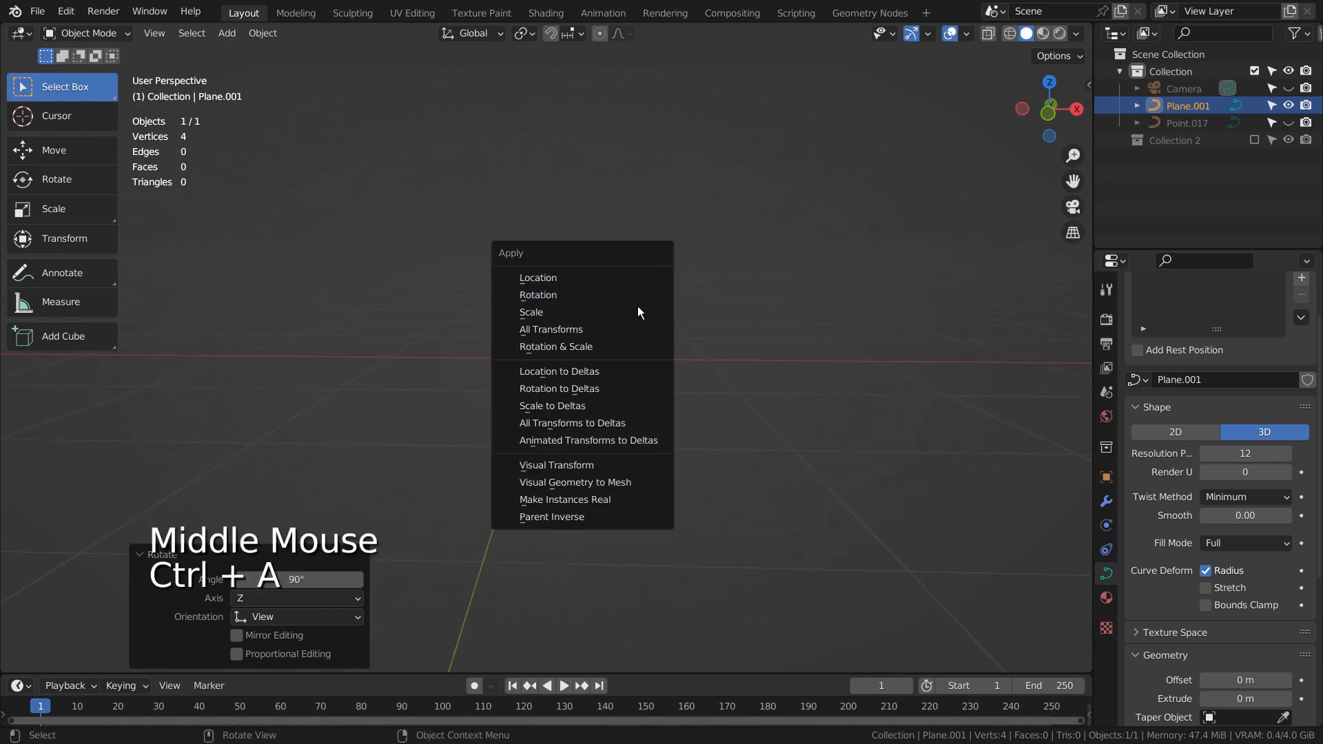
{"action": "left_click", "coordinate": [573, 329]}
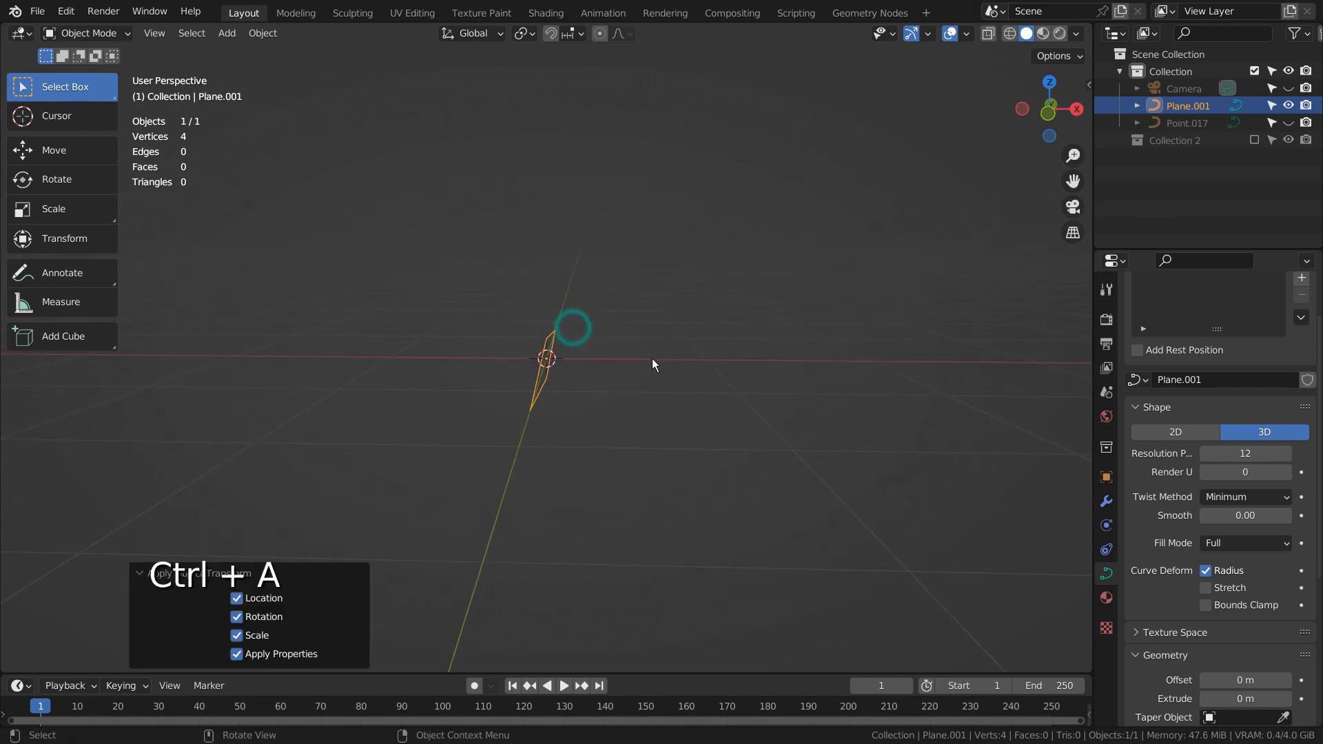
{"action": "scroll", "coordinate": [657, 358], "scroll_direction": "down", "scroll_amount": 3}
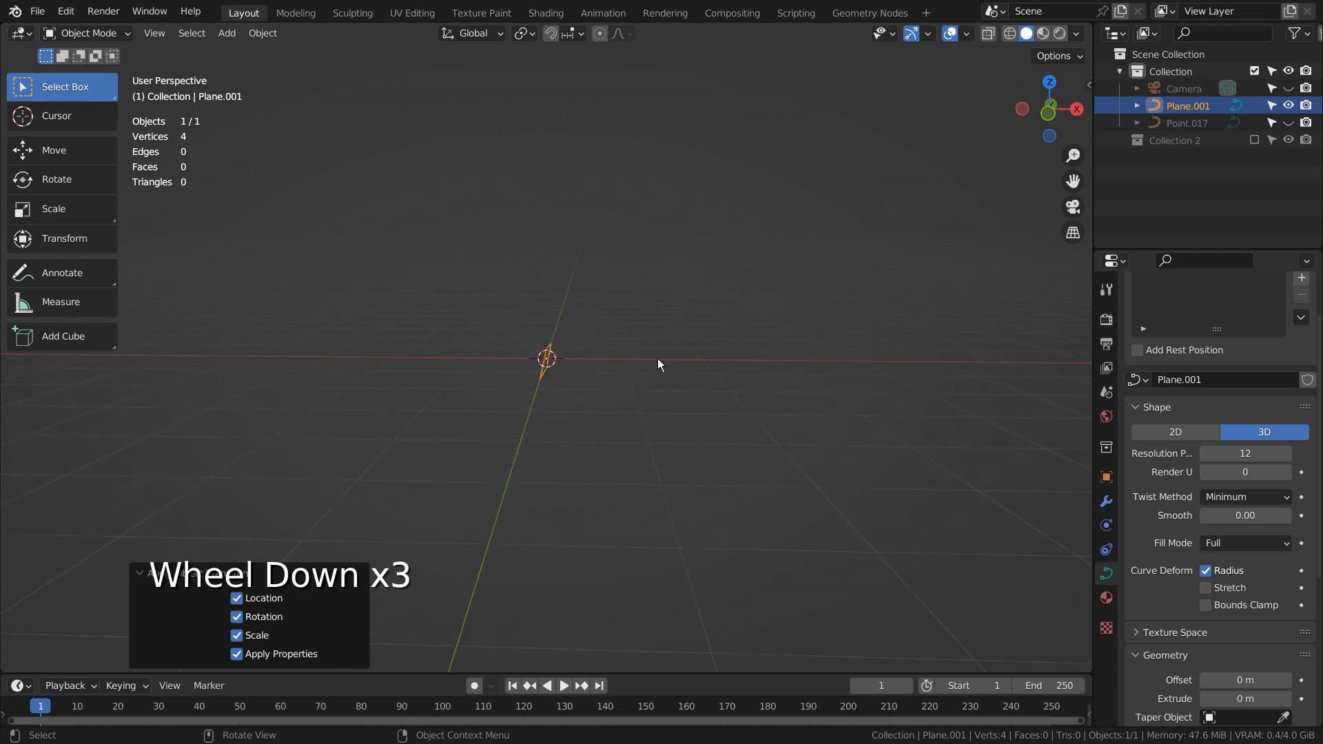
Unhide the wavy tube and duplicate it in place.
{"action": "left_click", "coordinate": [1192, 121]}
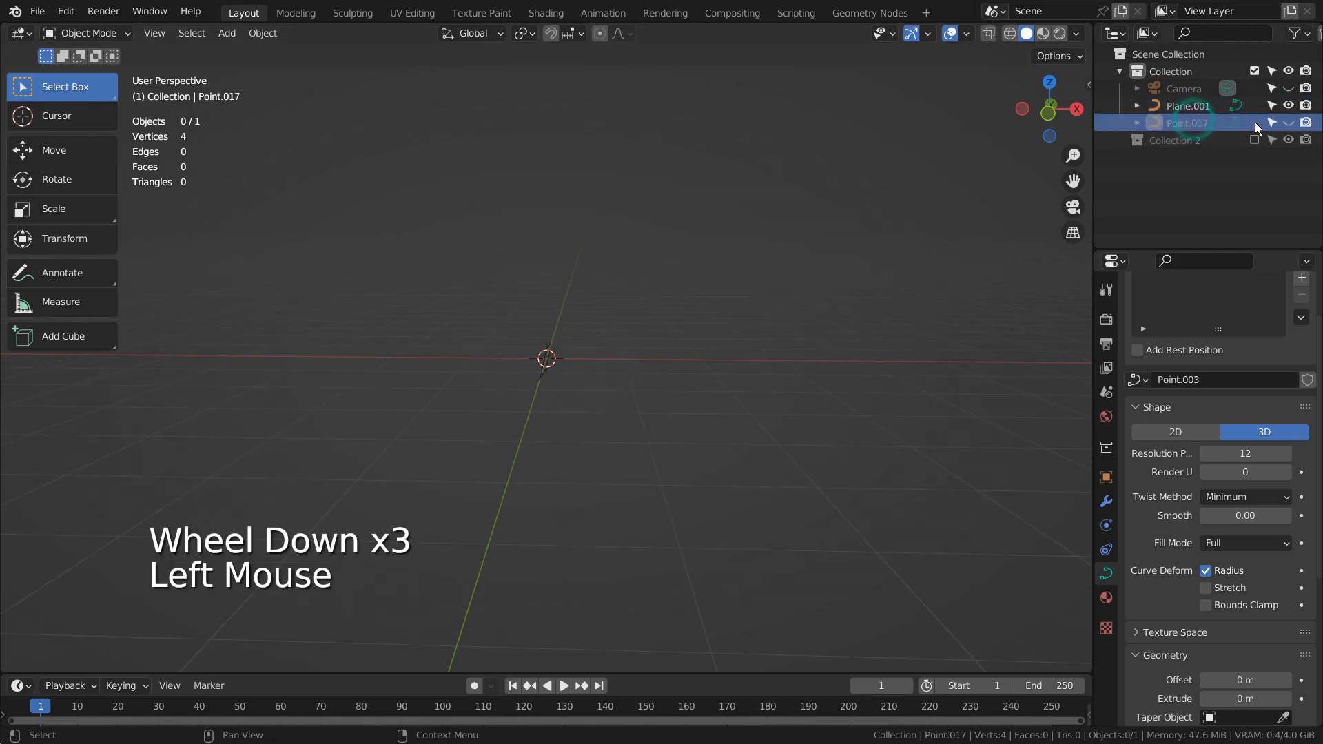
{"action": "left_click", "coordinate": [1288, 124]}
{"action": "scroll", "coordinate": [911, 280], "scroll_direction": "down", "scroll_amount": 5}
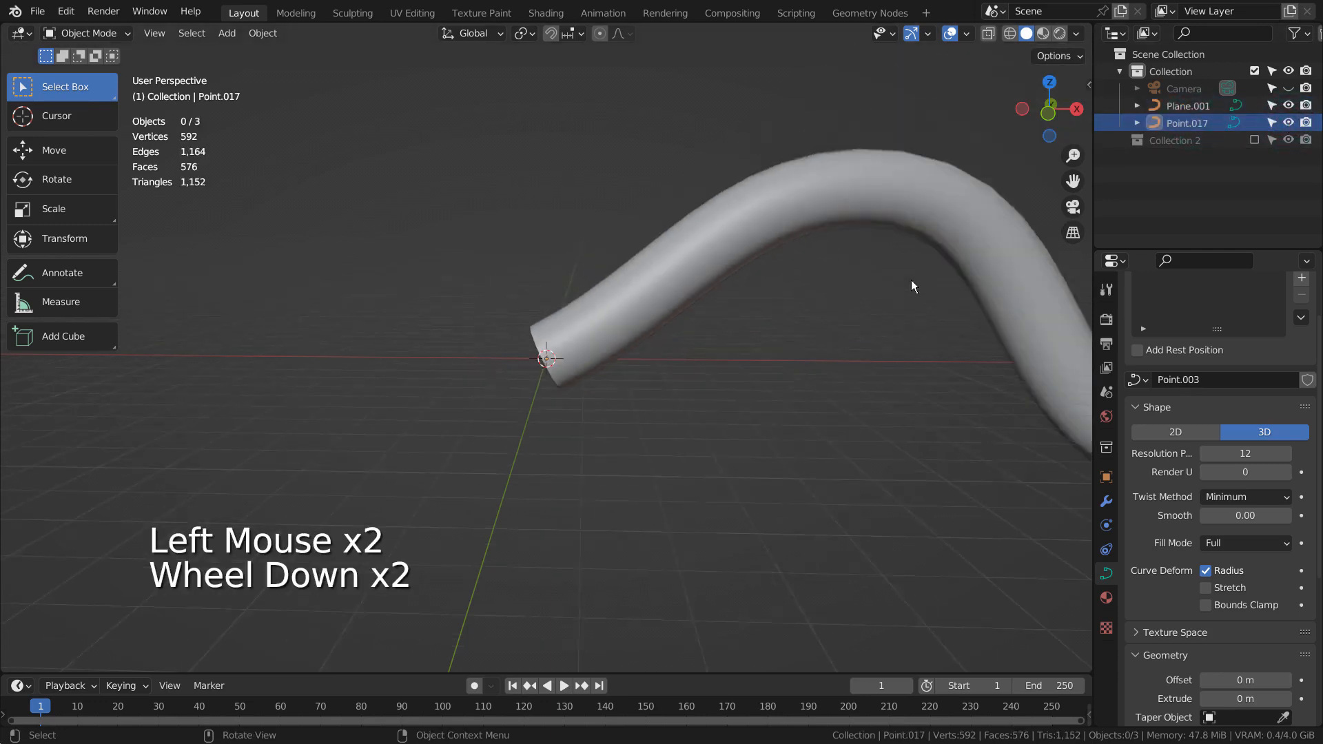
{"action": "scroll", "coordinate": [911, 280], "scroll_direction": "up", "scroll_amount": 3}
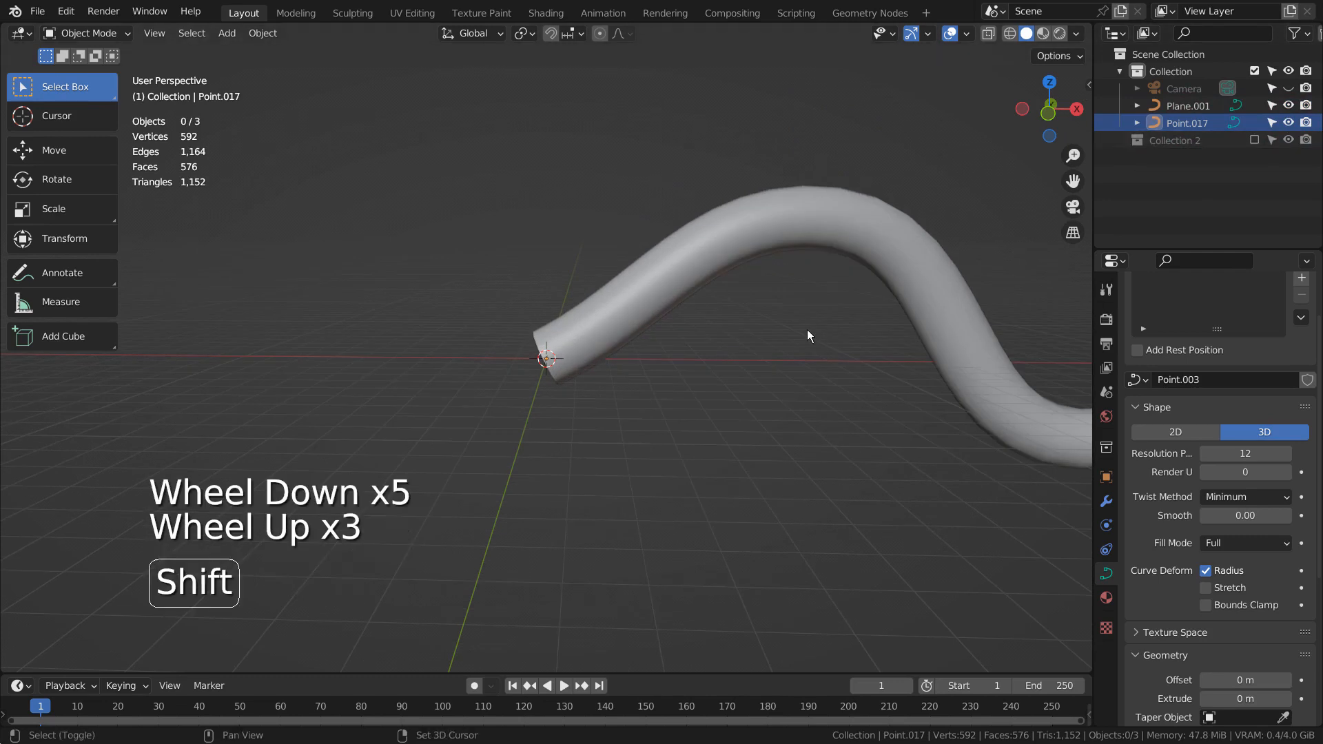
{"action": "key", "text": "shift+d"}
{"action": "key", "text": "KP_Enter"}
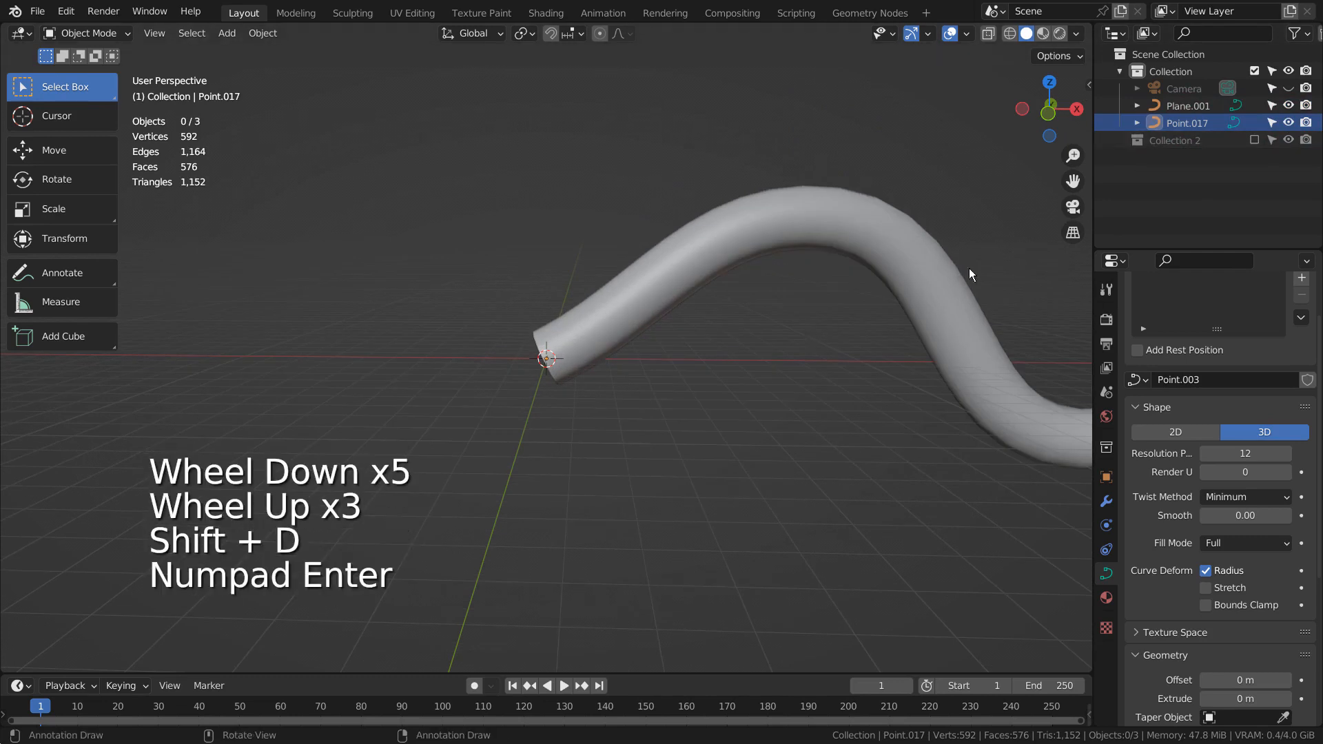
{"action": "left_click", "coordinate": [1168, 120]}
{"action": "key", "text": "shift+d"}
{"action": "key", "text": "KP_Enter"}
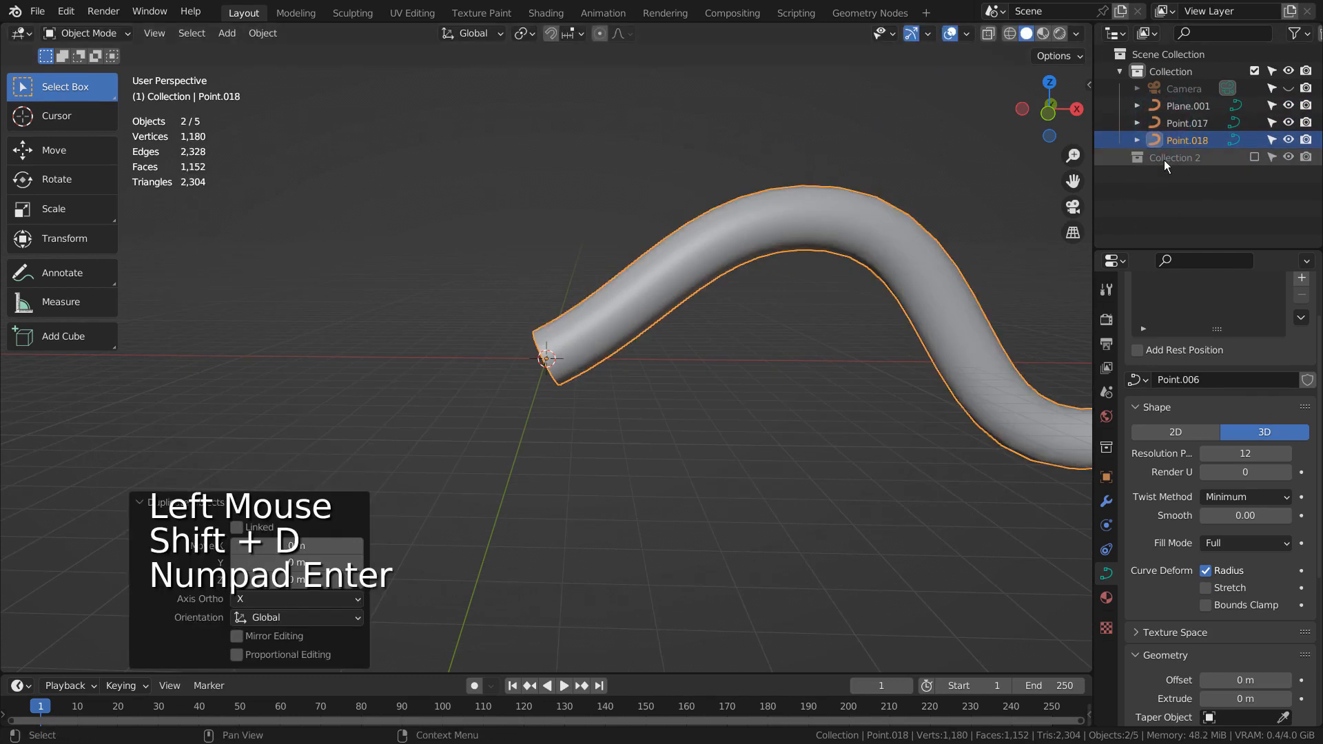
Set the duplicated tube's bevel depth to 0 m.
{"action": "left_click", "coordinate": [1155, 139]}
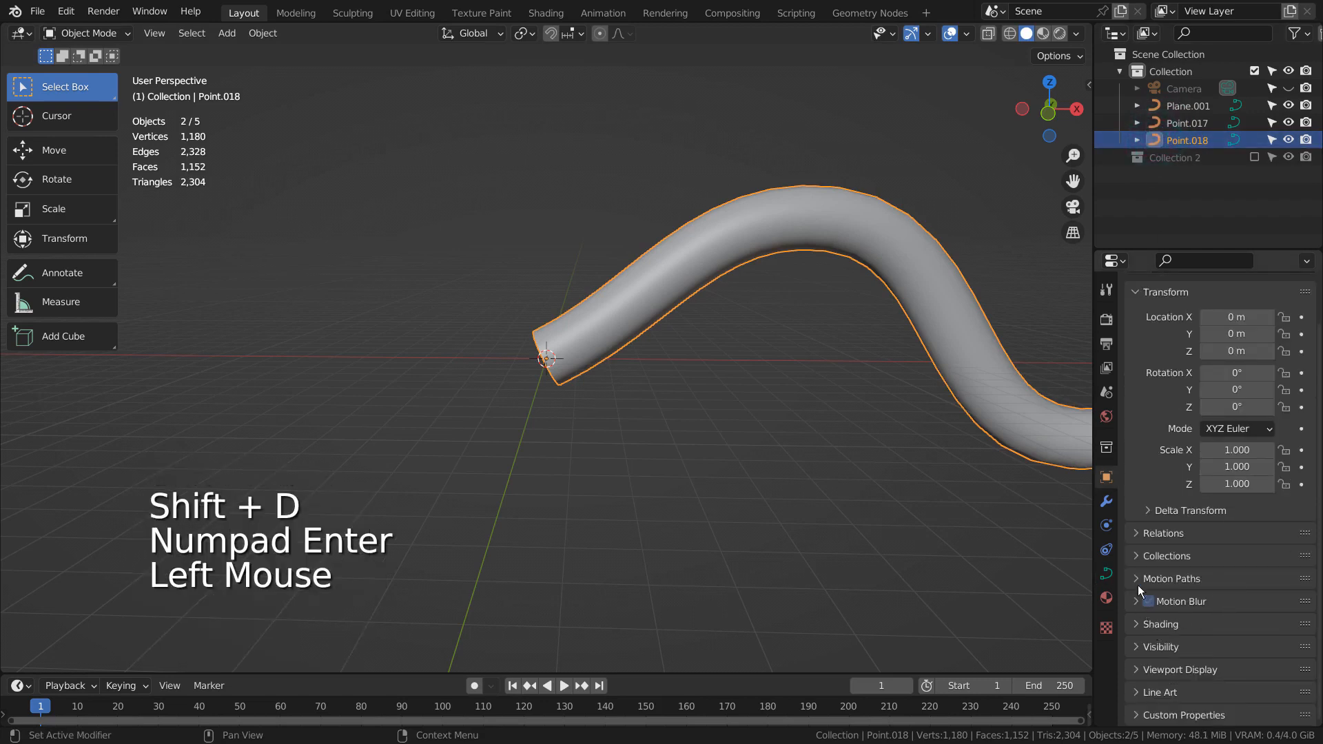
{"action": "left_click", "coordinate": [1106, 573]}
{"action": "scroll", "coordinate": [1251, 585], "scroll_direction": "down", "scroll_amount": 6}
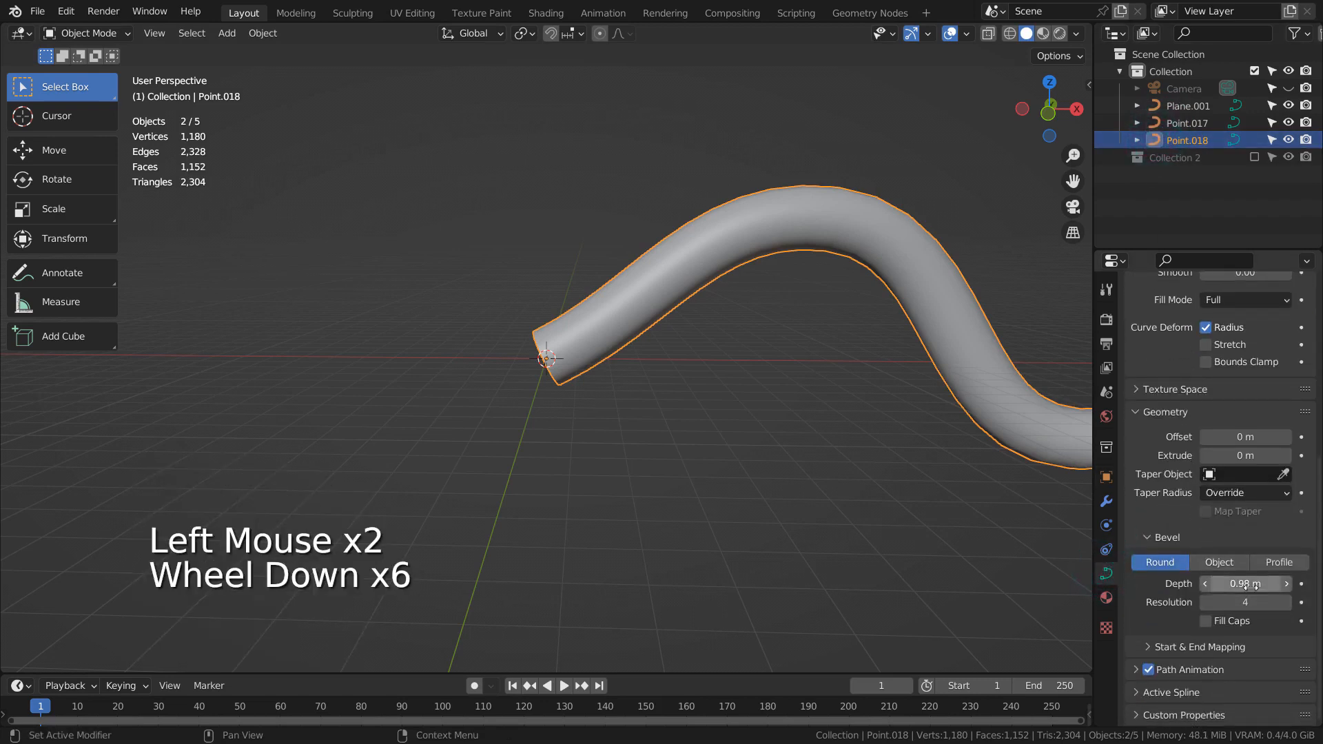
{"action": "left_click", "coordinate": [1254, 584]}
{"action": "type", "text": "0"}
{"action": "key", "text": "Return"}
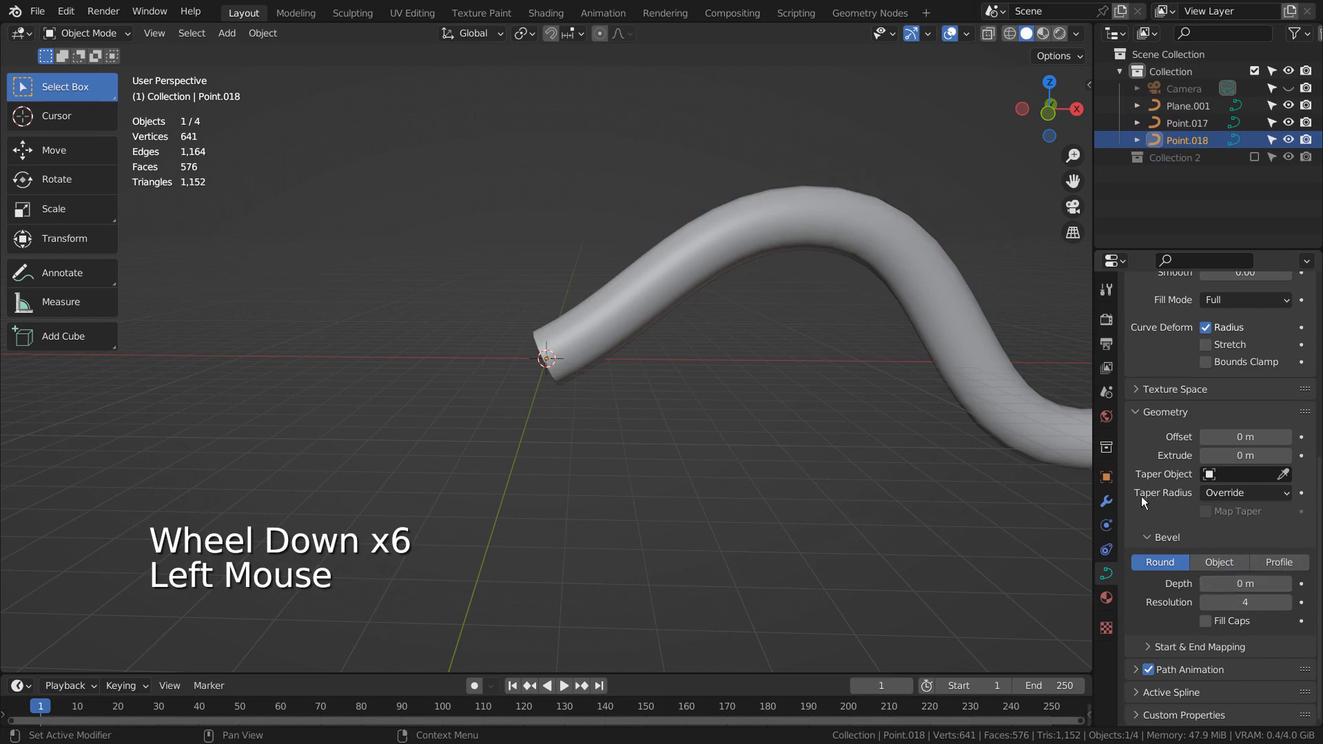
Hide the original wavy tube and select the unbeveled duplicate curve.
{"action": "left_click", "coordinate": [866, 226]}
{"action": "key", "text": "h"}
{"action": "left_click", "coordinate": [632, 292]}
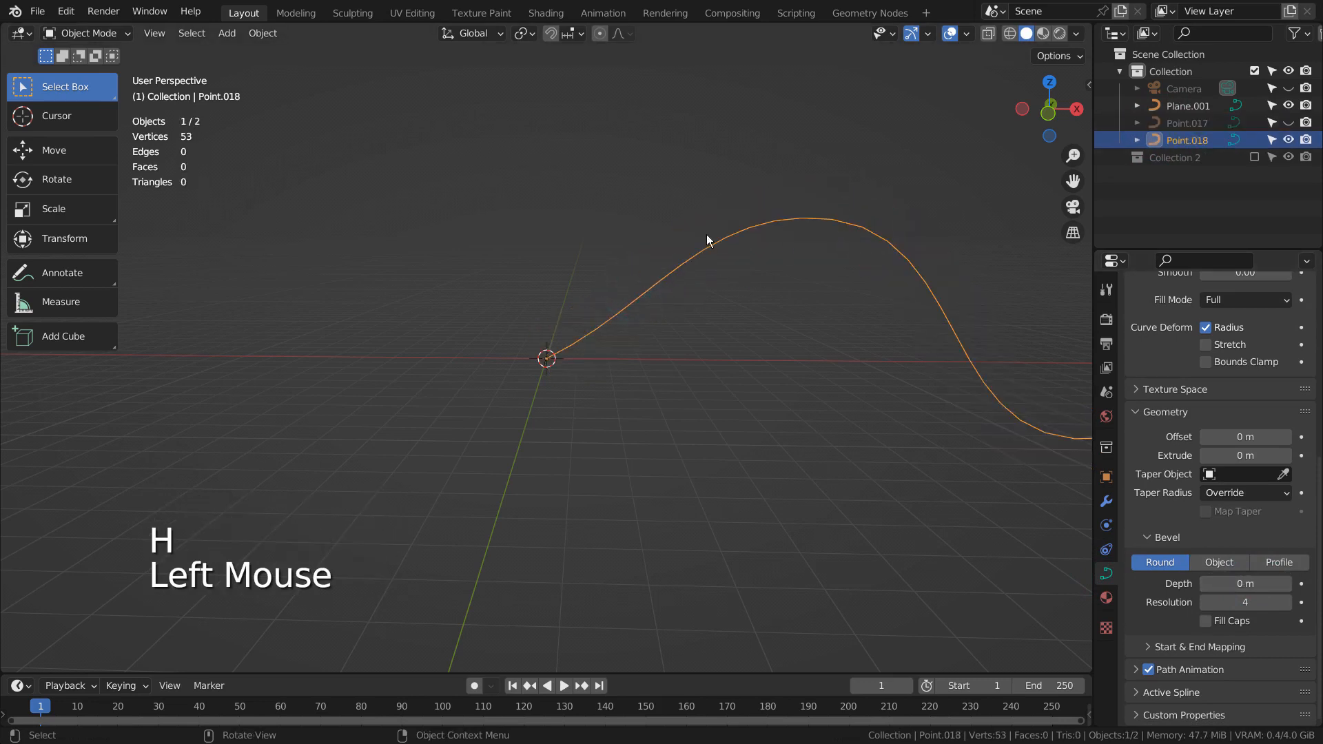
Convert the diamond profile curve Plane.001 to a mesh.
{"action": "double_click", "coordinate": [1193, 110]}
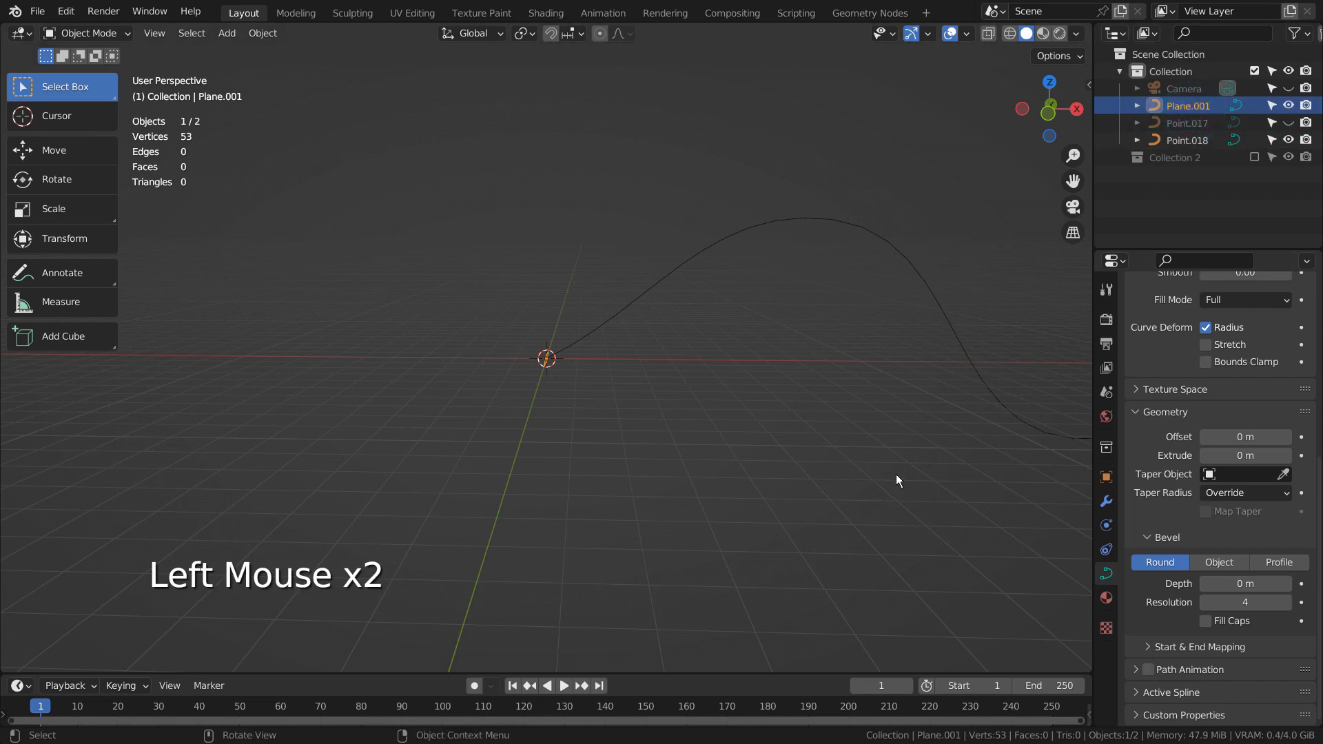
{"action": "middle_click_drag", "start_coordinate": [896, 481], "coordinate": [654, 413]}
{"action": "key", "text": "a"}
{"action": "key", "text": "Tab"}
{"action": "right_click", "coordinate": [541, 346]}
{"action": "mouse_move", "coordinate": [559, 345]}
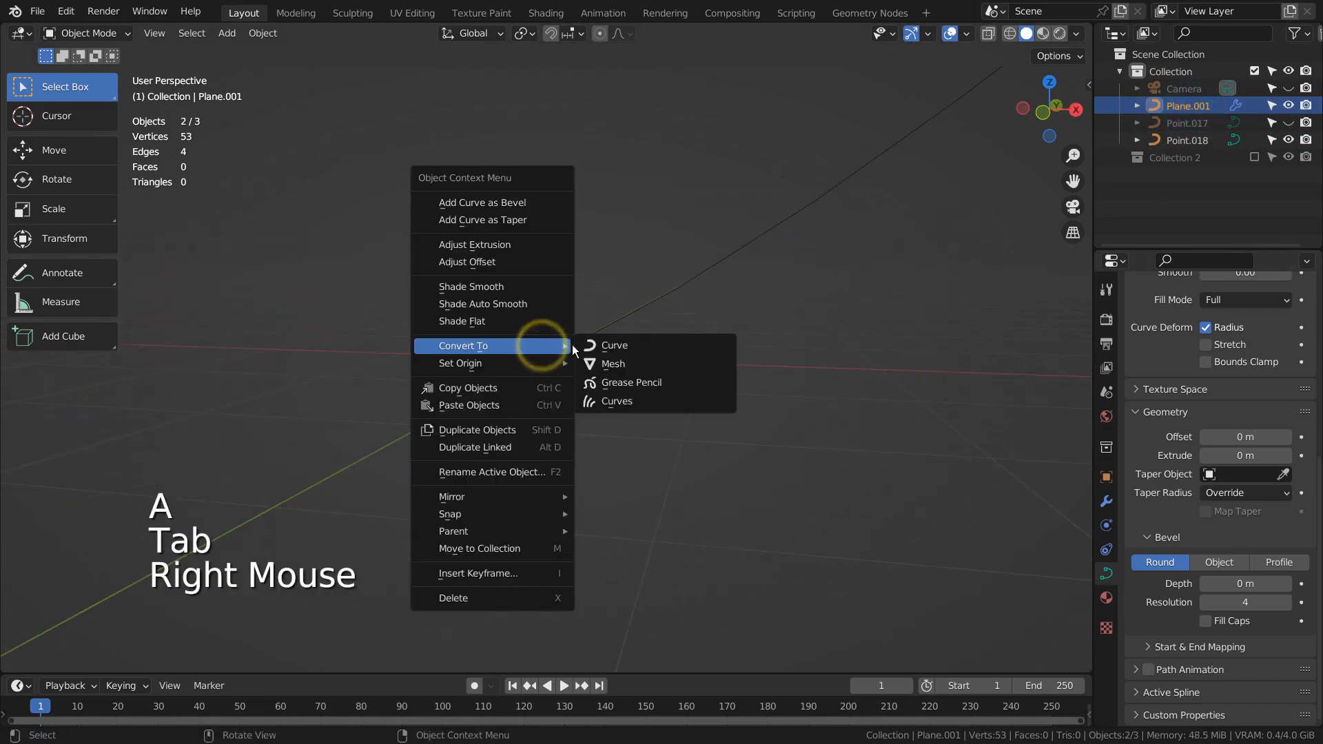
{"action": "left_click", "coordinate": [620, 363]}
In Edit Mode, extrude the whole diamond outline about 0.14 m along the wavy curve's starting direction in front view.
{"action": "key", "text": "Tab"}
{"action": "key", "text": "a"}
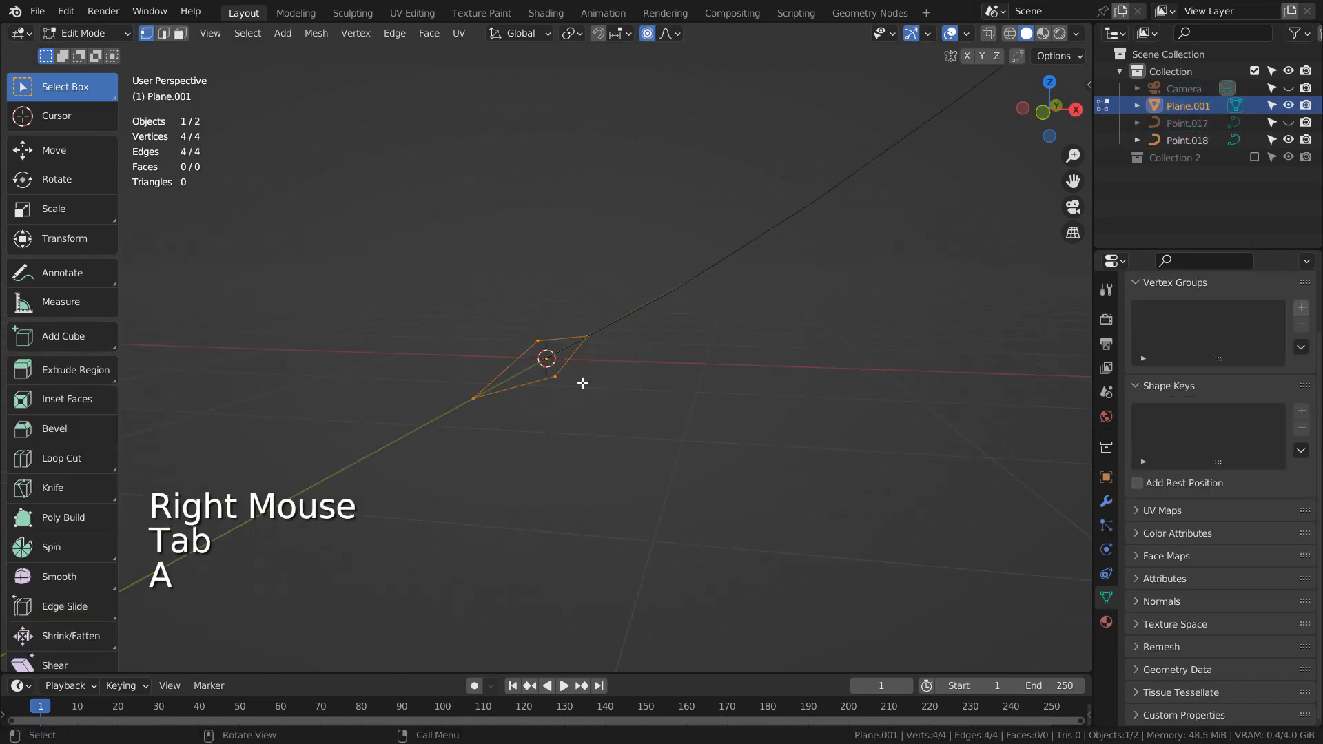
{"action": "key", "text": "KP_1"}
{"action": "key", "text": "e"}
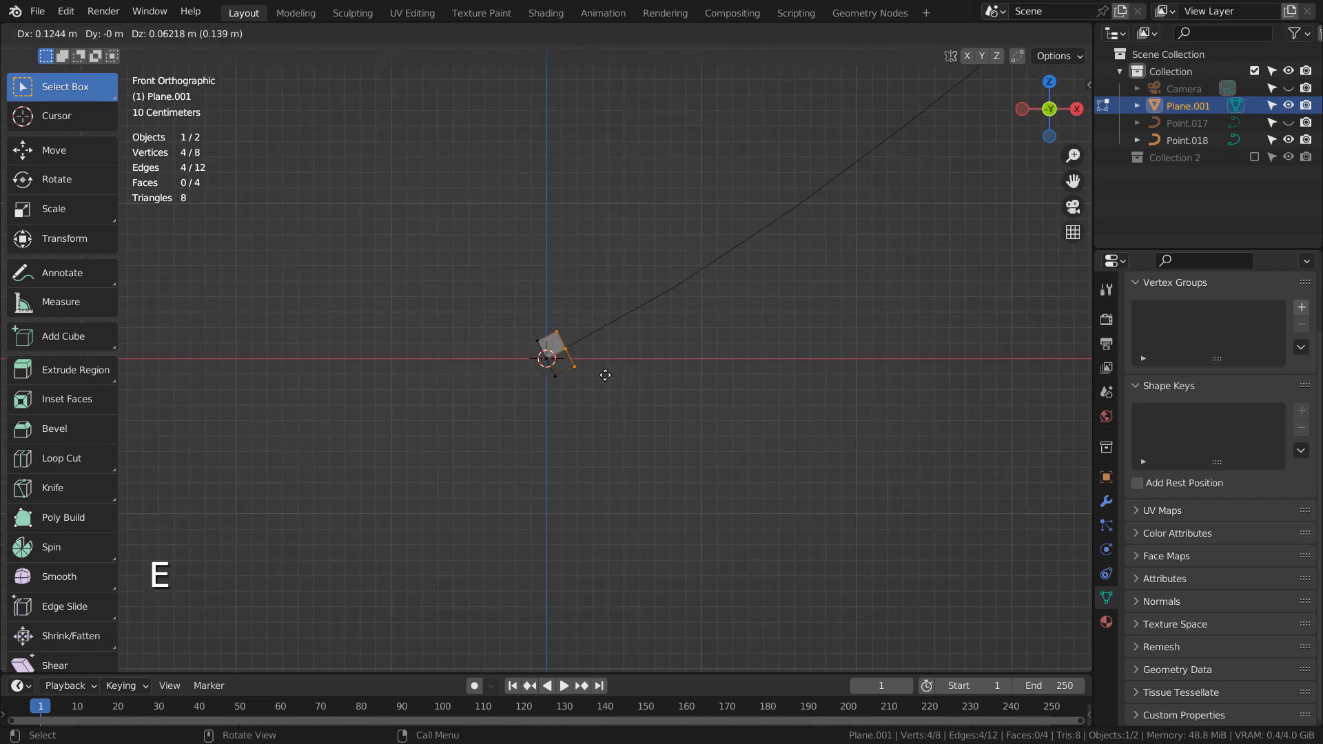
{"action": "left_click", "coordinate": [605, 374]}
{"action": "key", "text": "Tab"}
{"action": "middle_click_drag", "start_coordinate": [751, 391], "coordinate": [791, 382]}
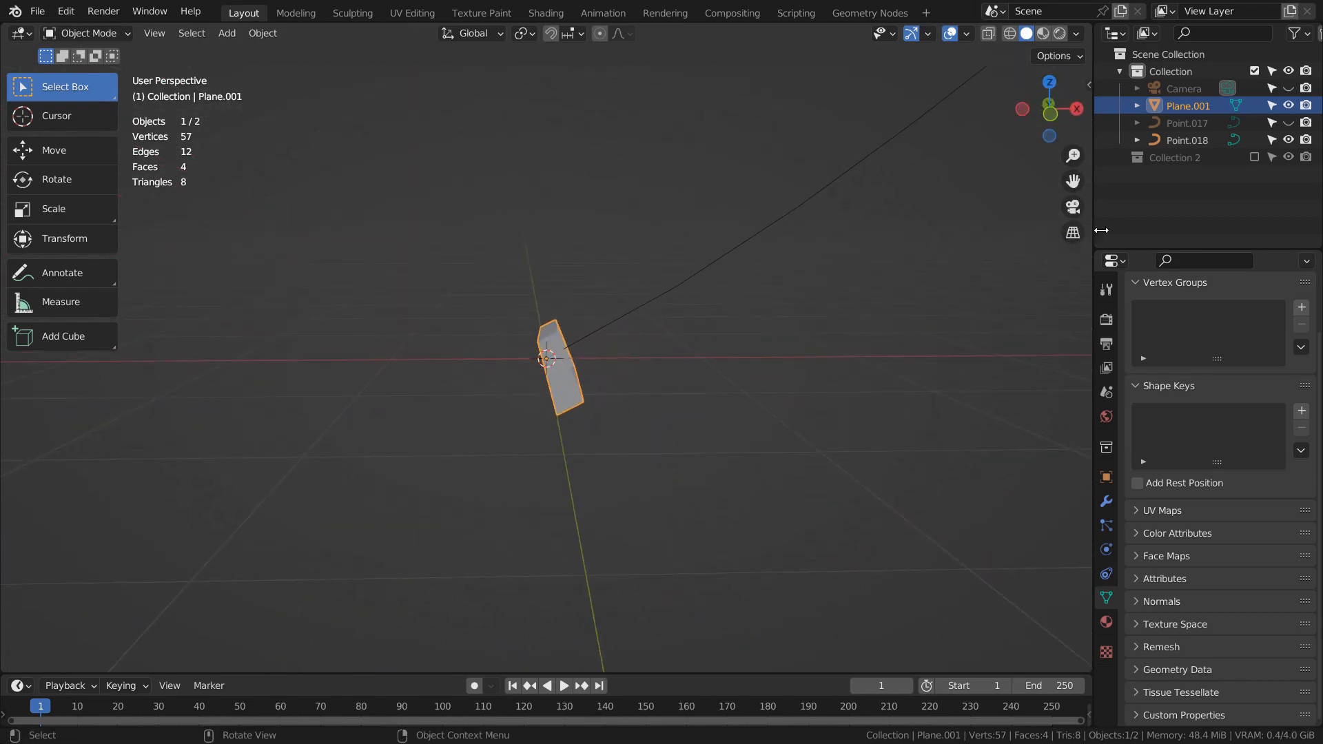
{"action": "left_click", "coordinate": [1228, 104]}
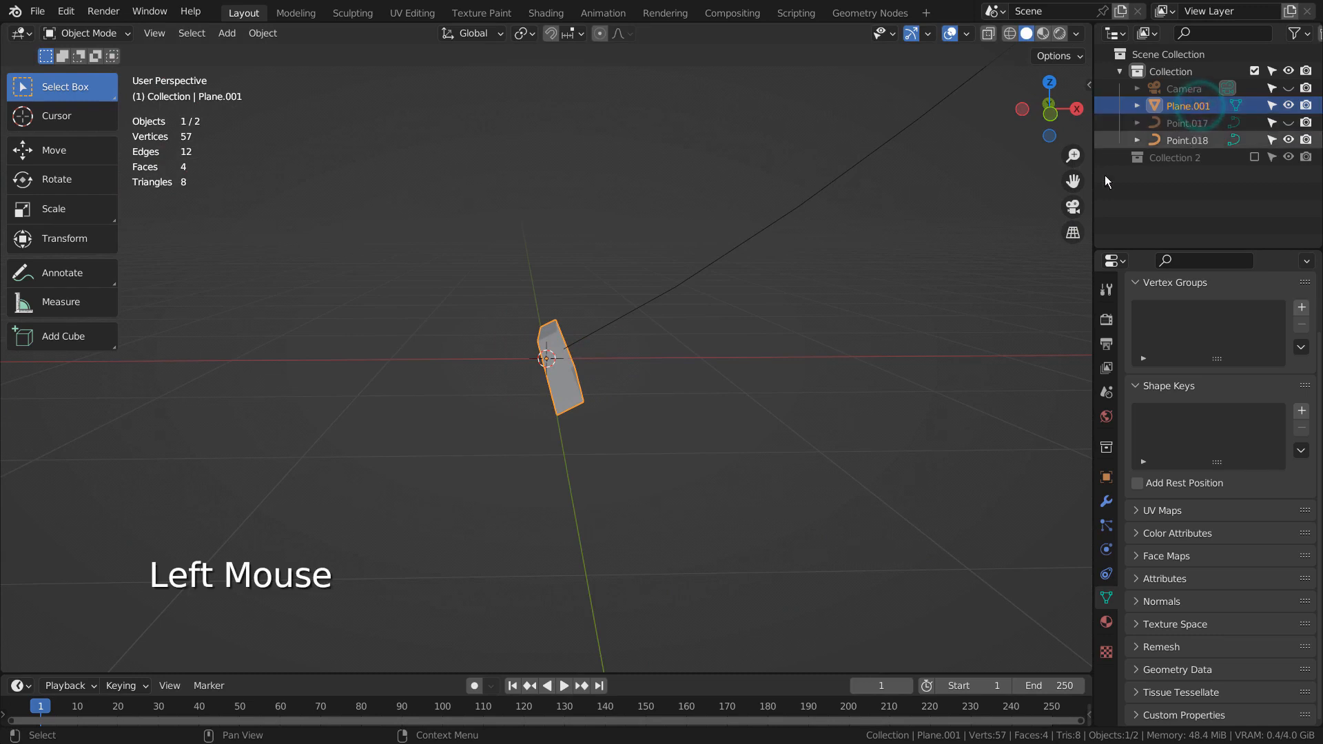
{"action": "key", "text": "Tab"}
{"action": "key", "text": "a"}
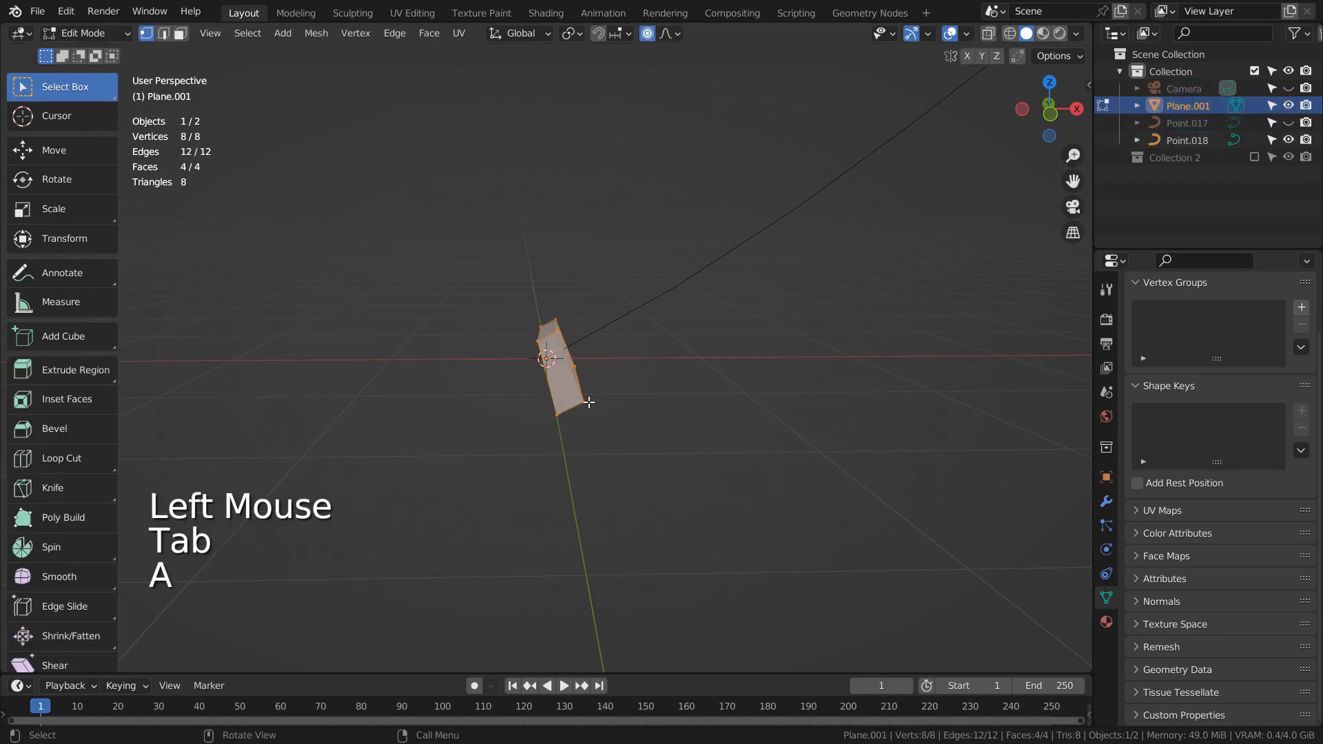
{"action": "key", "text": "KP_1"}
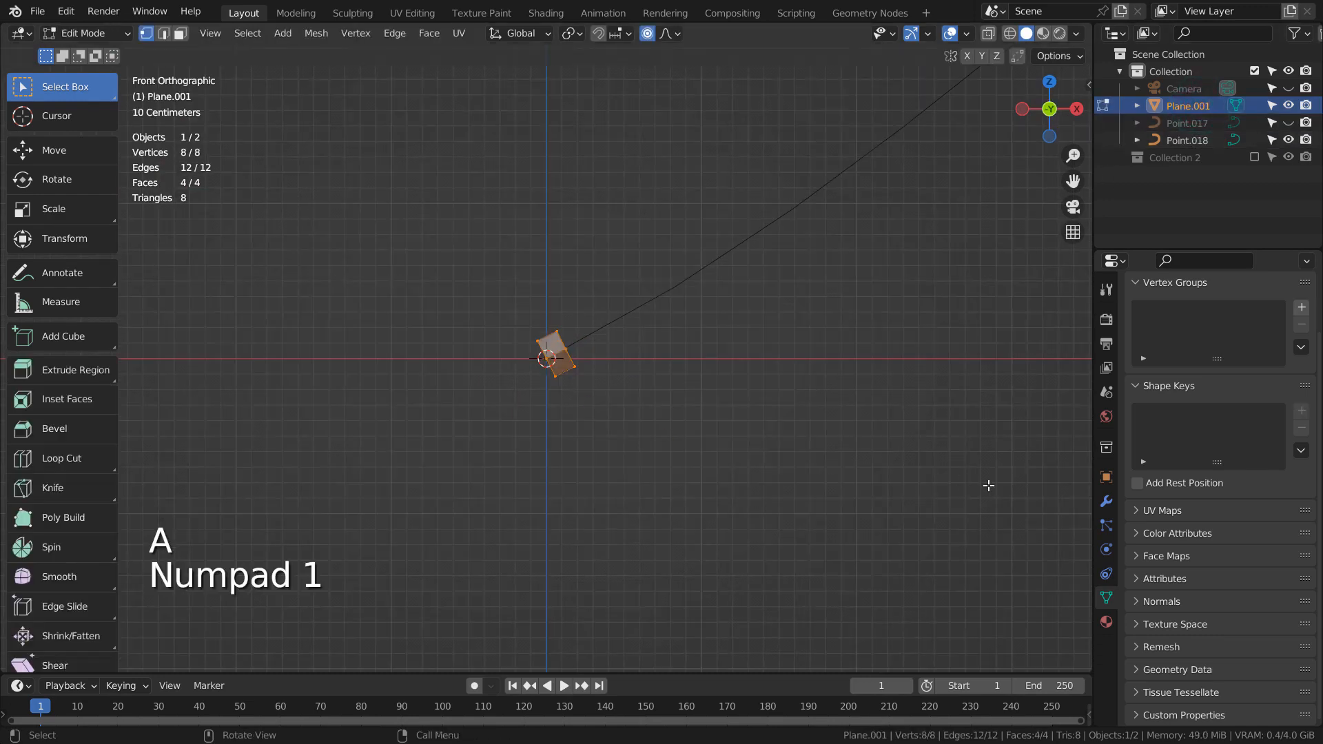
Return to Object Mode and add an Array modifier followed by a Curve modifier to the extruded diamond segment.
{"action": "left_click", "coordinate": [1105, 502]}
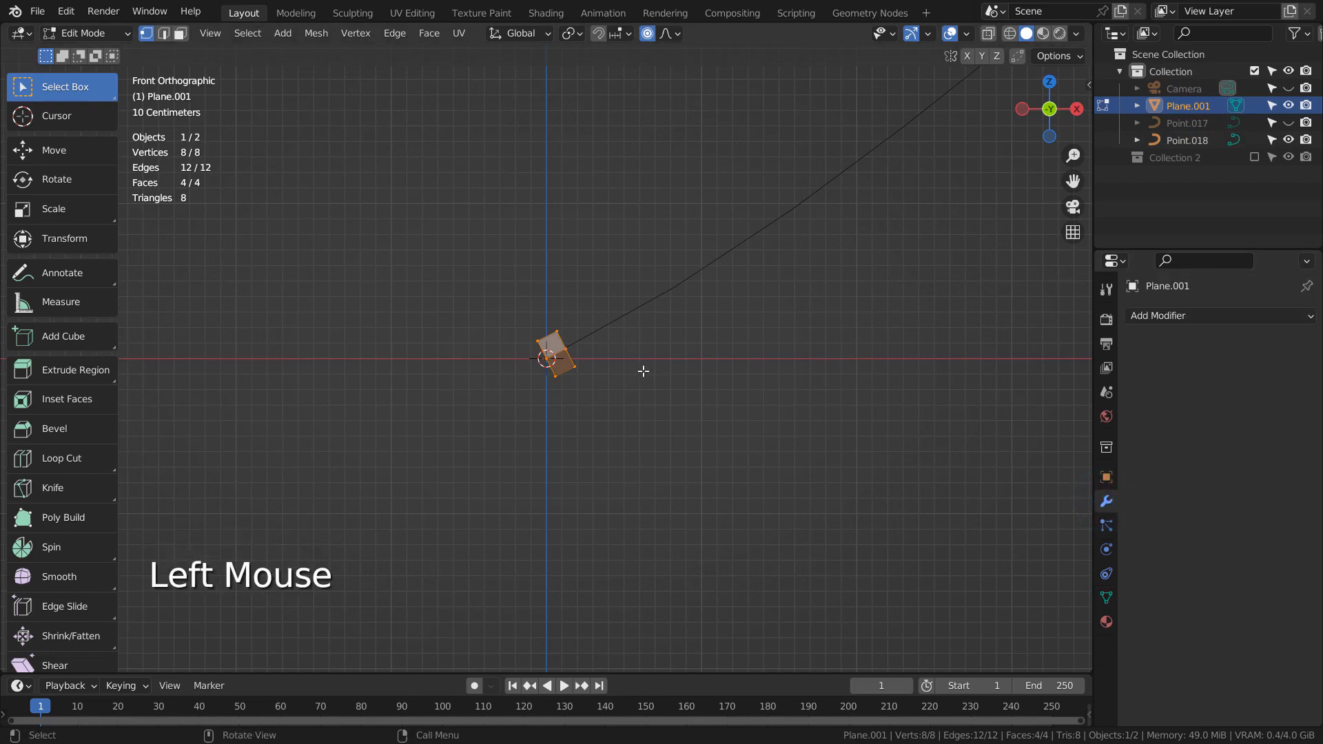
{"action": "key", "text": "Tab"}
{"action": "left_click", "coordinate": [632, 308]}
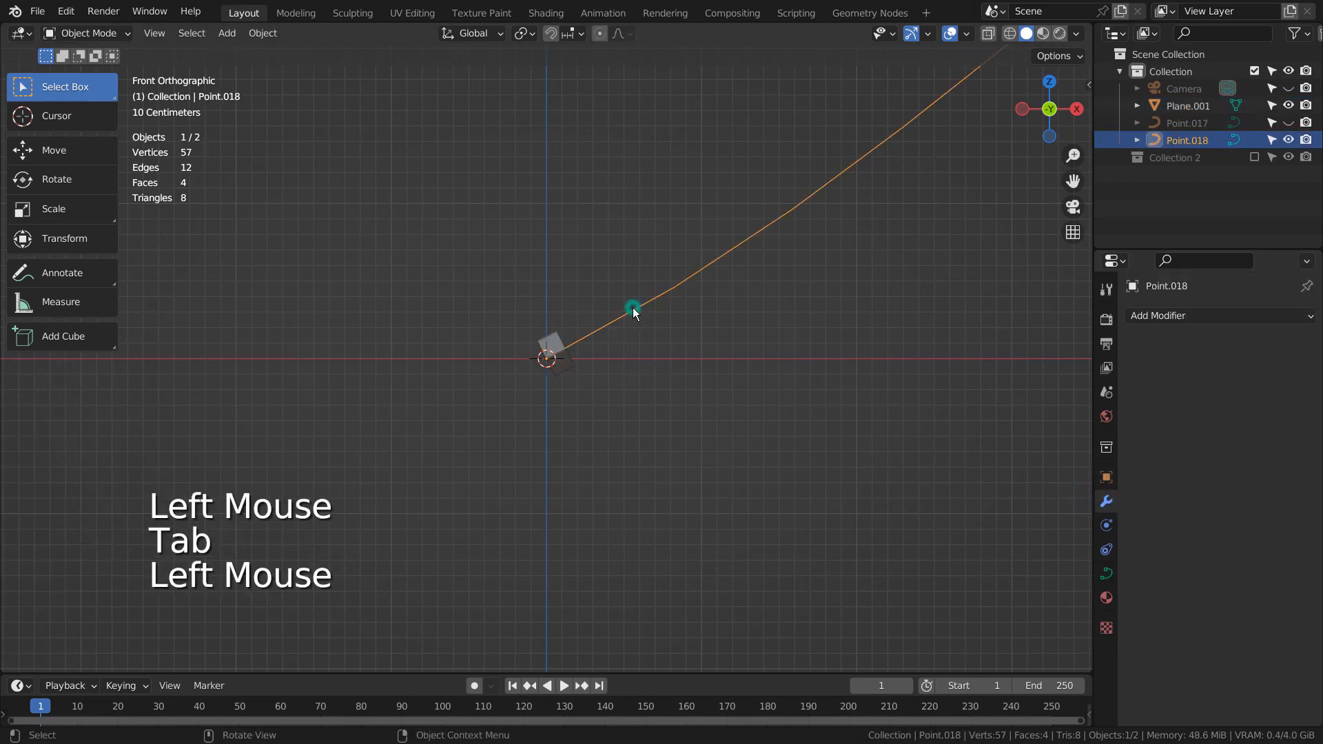
{"action": "left_click", "coordinate": [516, 353]}
{"action": "left_click", "coordinate": [543, 354]}
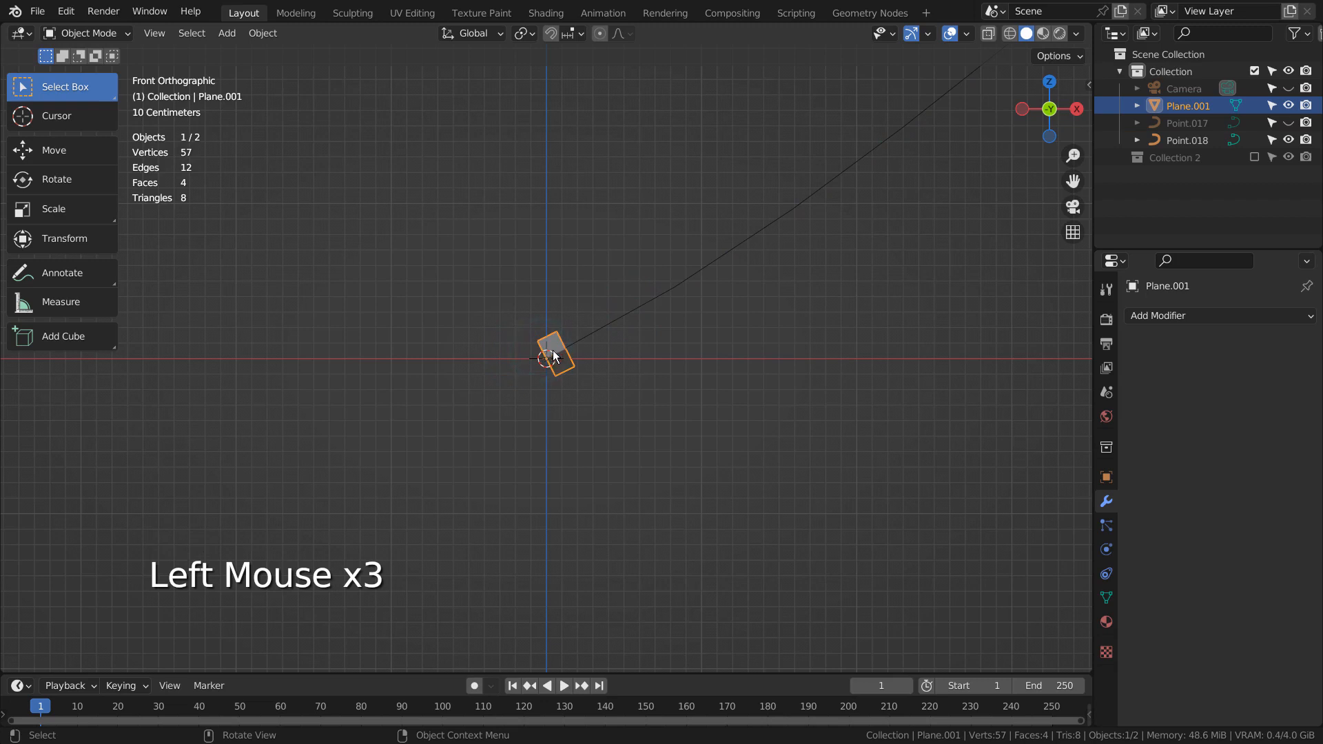
{"action": "left_click", "coordinate": [1190, 314]}
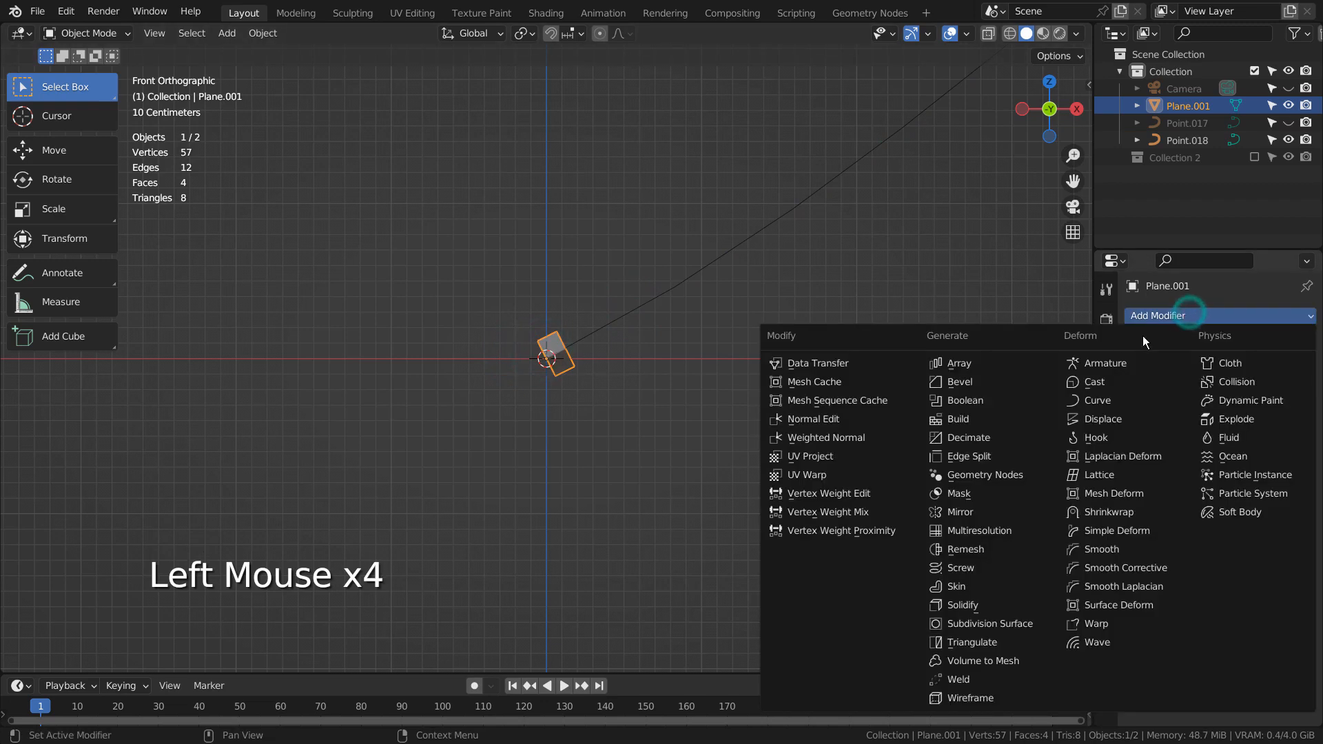
{"action": "left_click", "coordinate": [966, 363]}
{"action": "left_click", "coordinate": [1225, 317]}
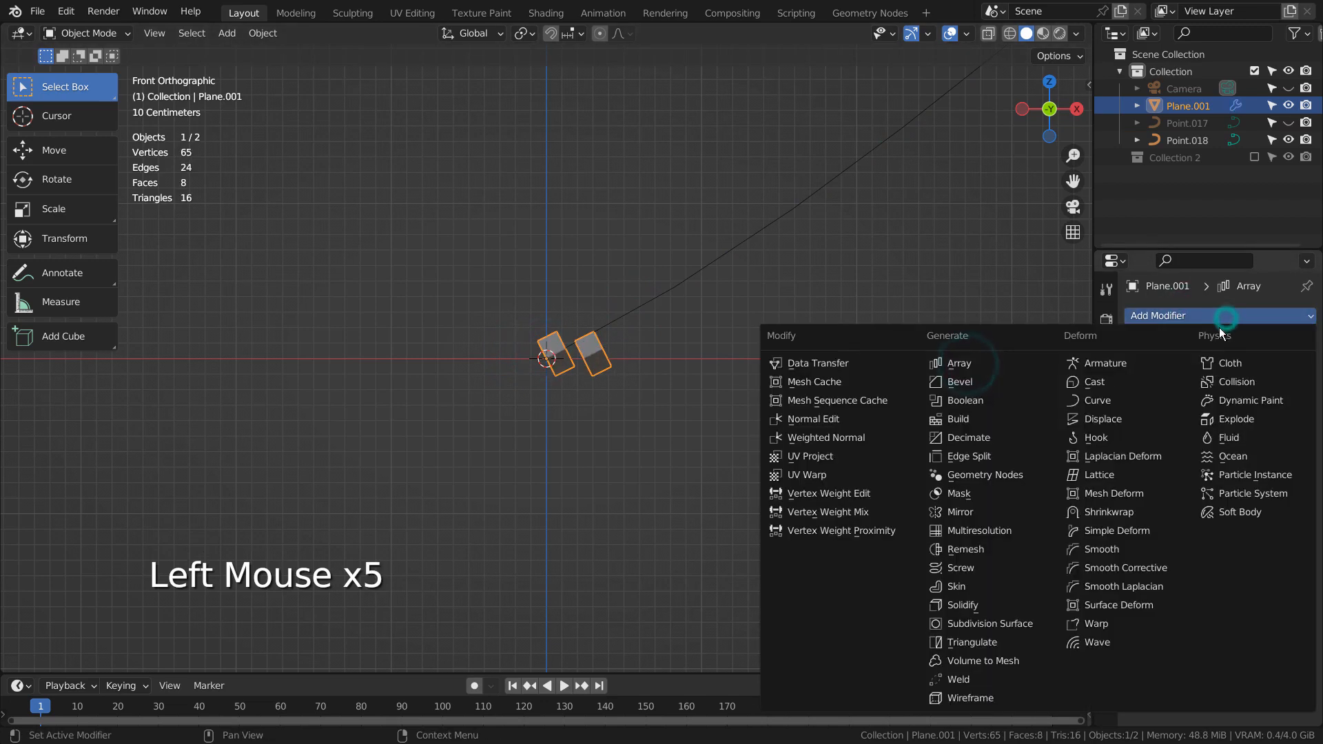
{"action": "left_click", "coordinate": [1144, 402]}
Set the array to Fit Curve using Point.018 and assign the same curve as the Curve modifier's object.
{"action": "left_click", "coordinate": [1216, 371]}
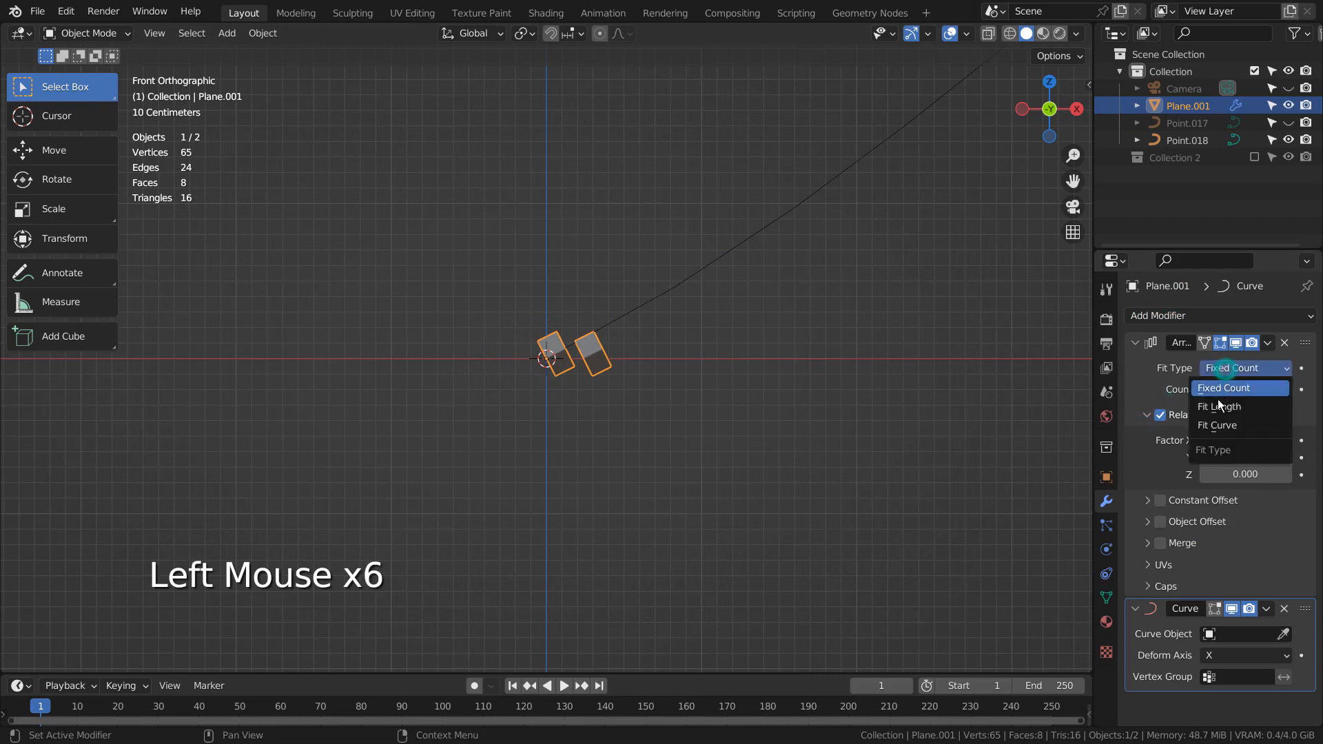
{"action": "left_click", "coordinate": [1220, 418]}
{"action": "left_click", "coordinate": [1207, 395]}
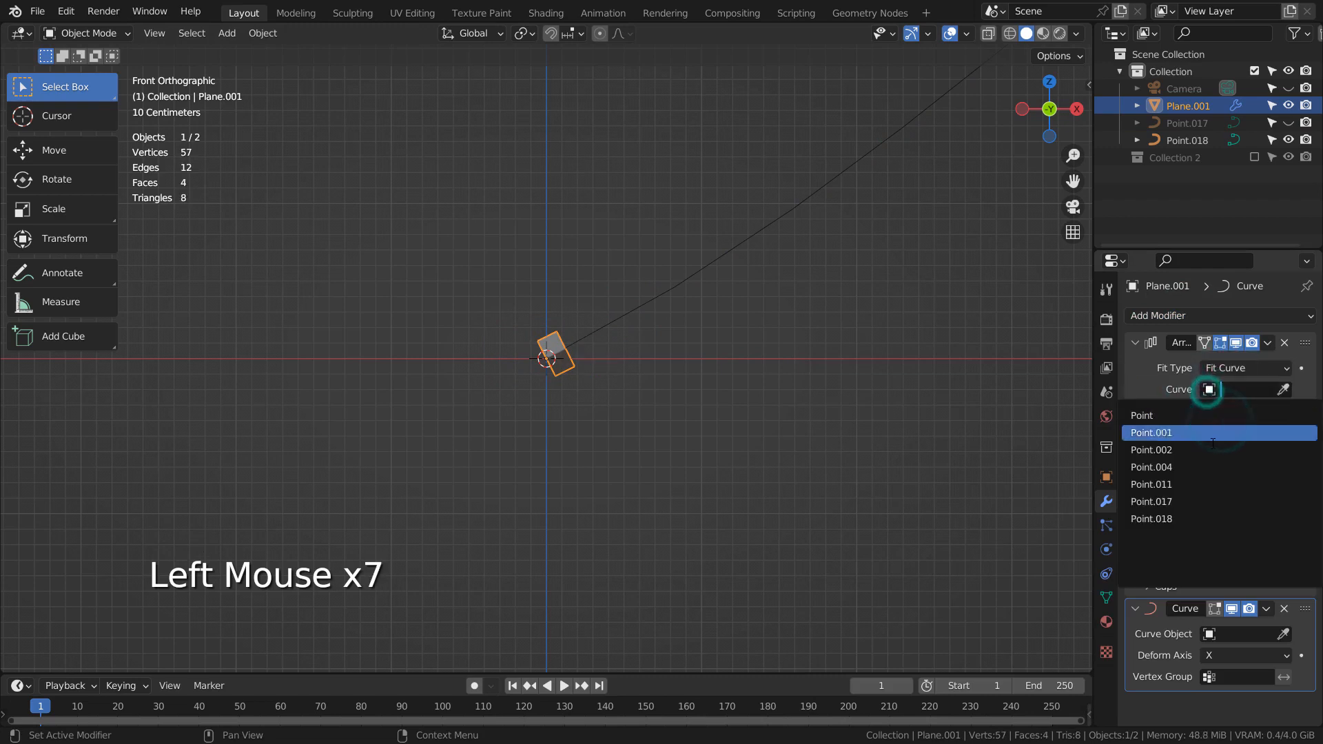
{"action": "left_click", "coordinate": [1213, 518]}
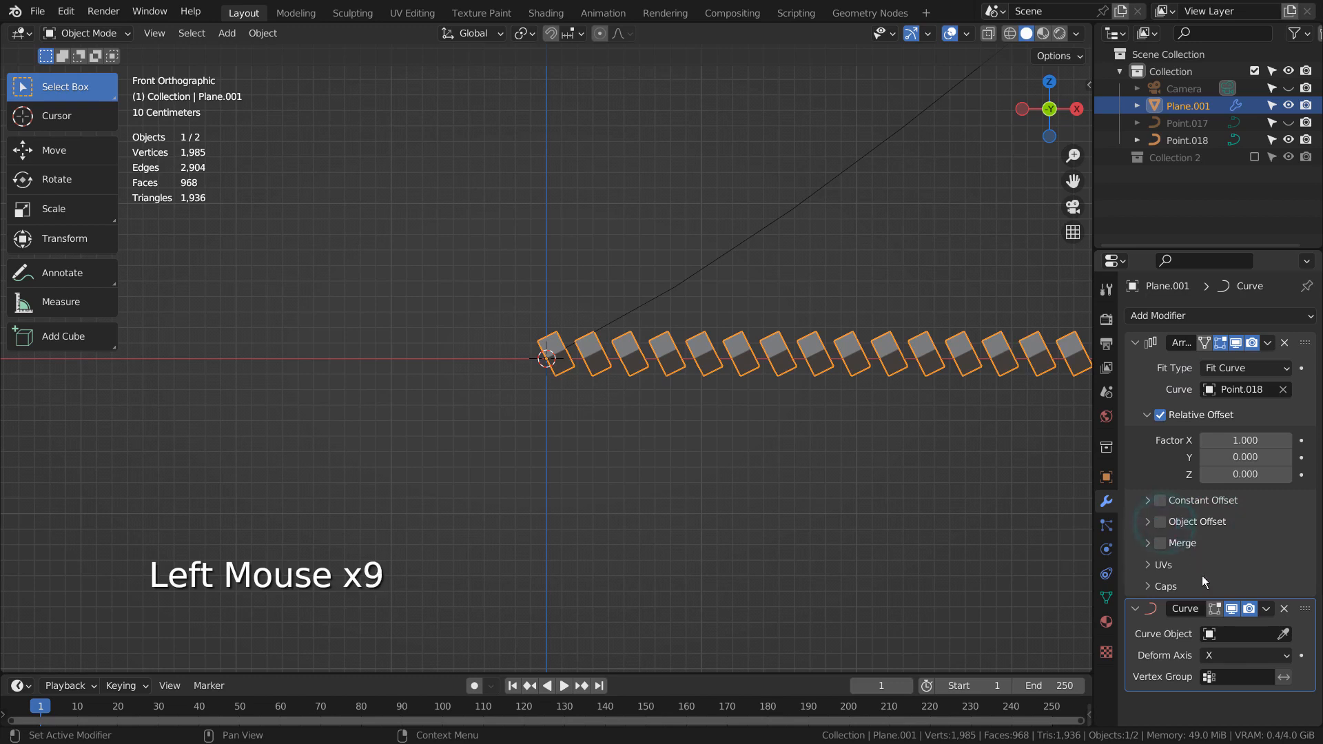
{"action": "left_click", "coordinate": [1210, 634]}
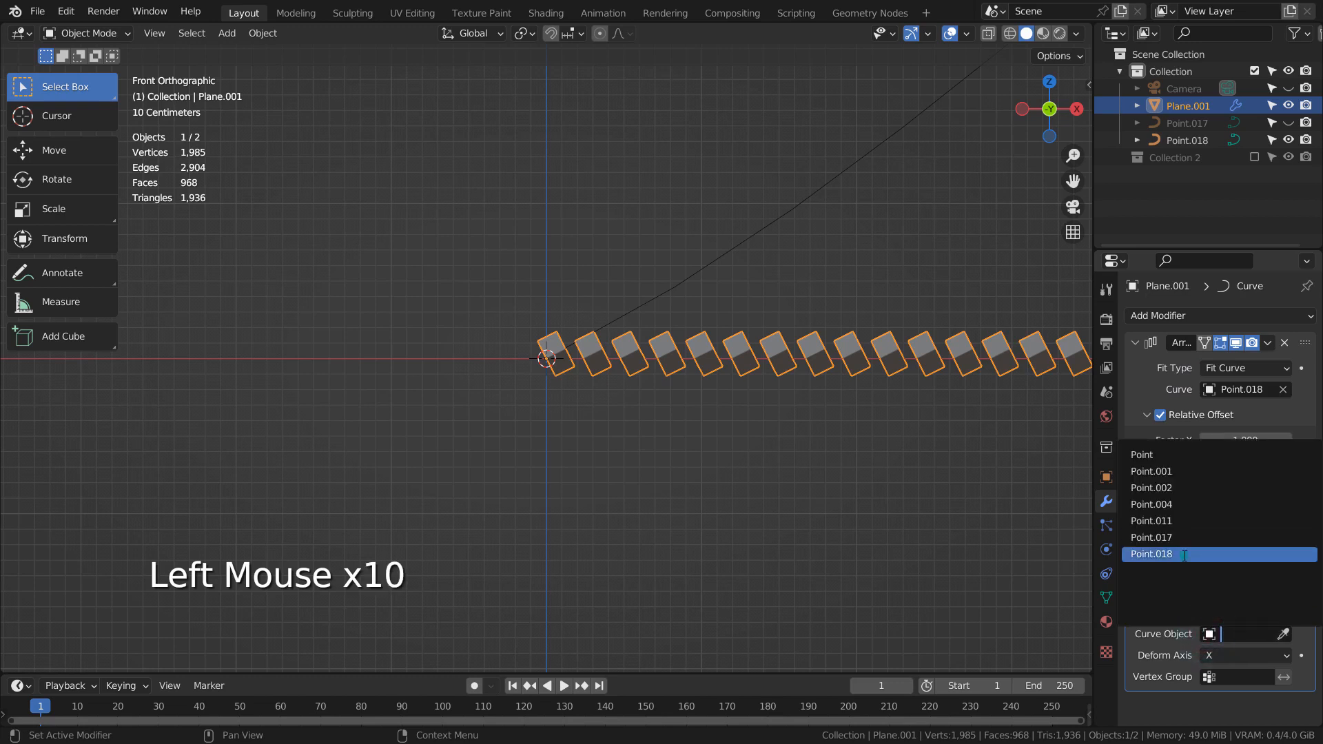
{"action": "left_click", "coordinate": [1185, 555]}
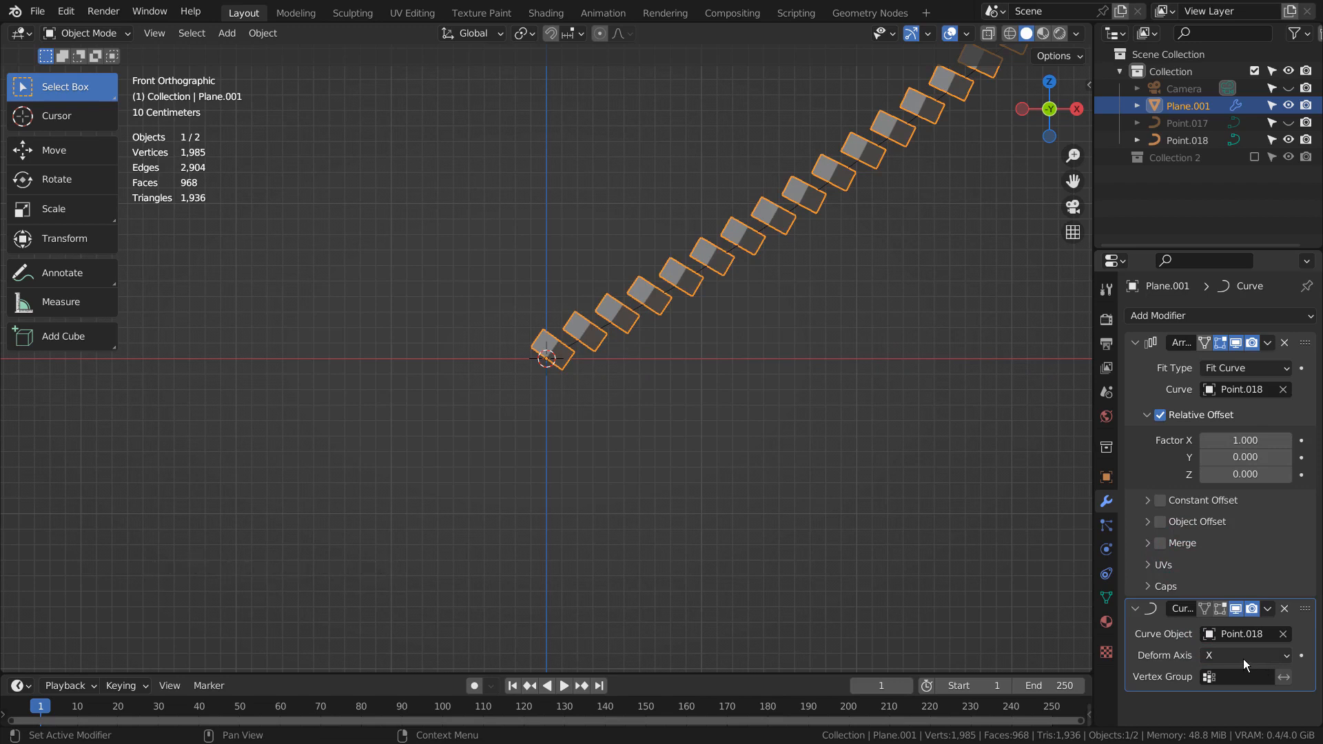
In Edit Mode, rotate all of the segment's geometry 25° in front view, and return to Object Mode.
{"action": "key", "text": "Tab"}
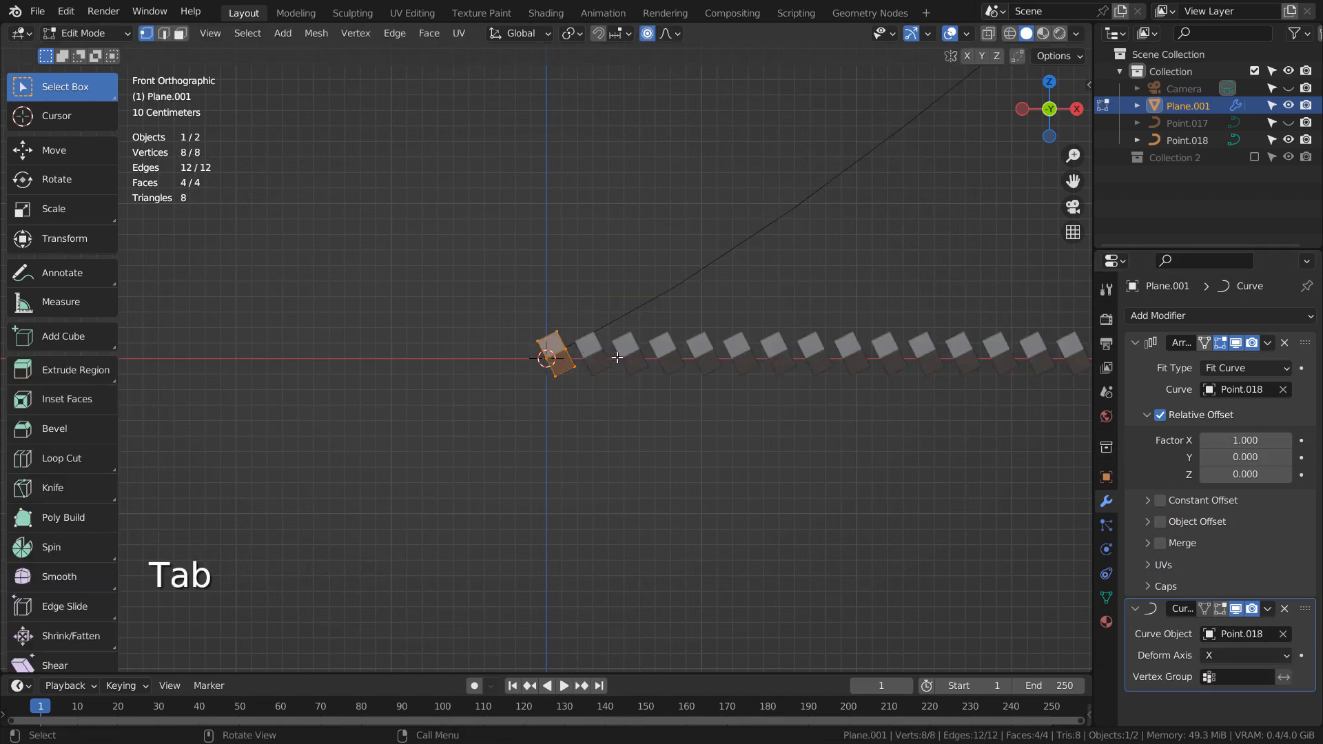
{"action": "key", "text": "a"}
{"action": "key", "text": "r"}
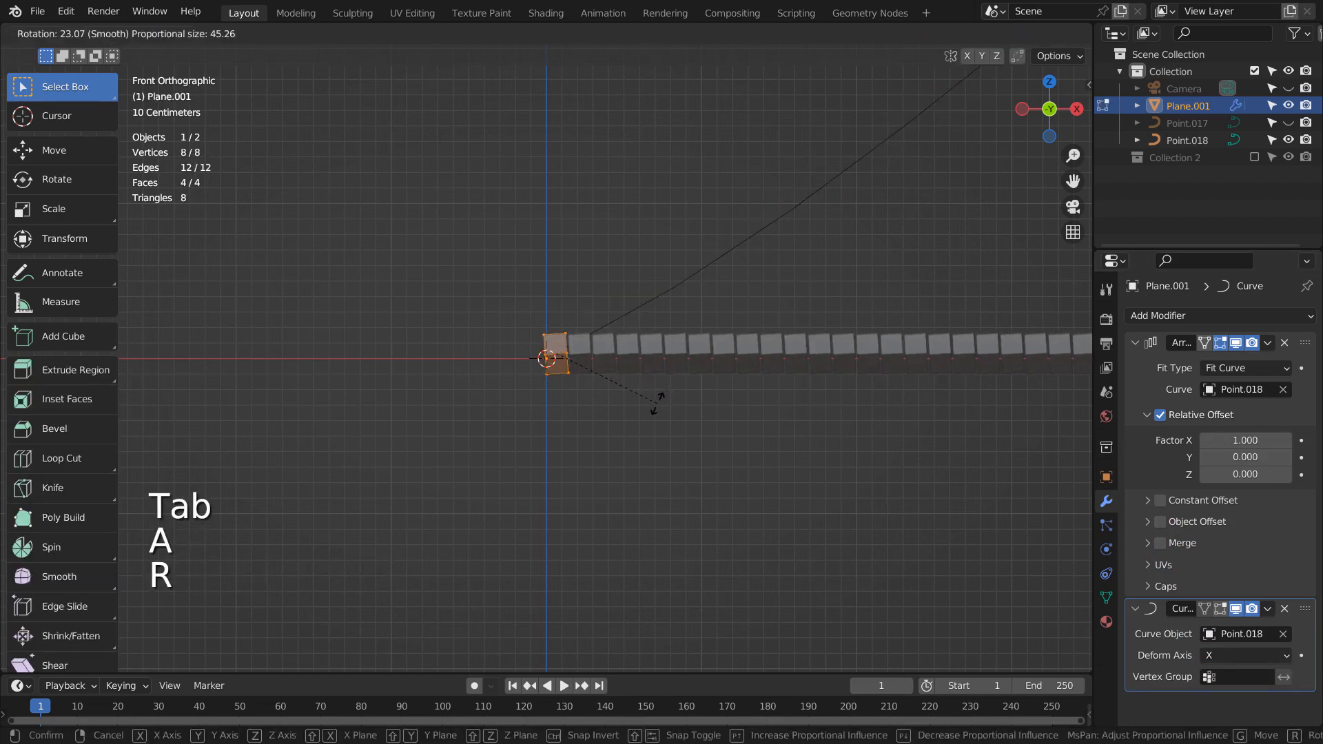
{"action": "key", "text": "ctrl"}
{"action": "left_click", "coordinate": [655, 409], "text": "ctrl"}
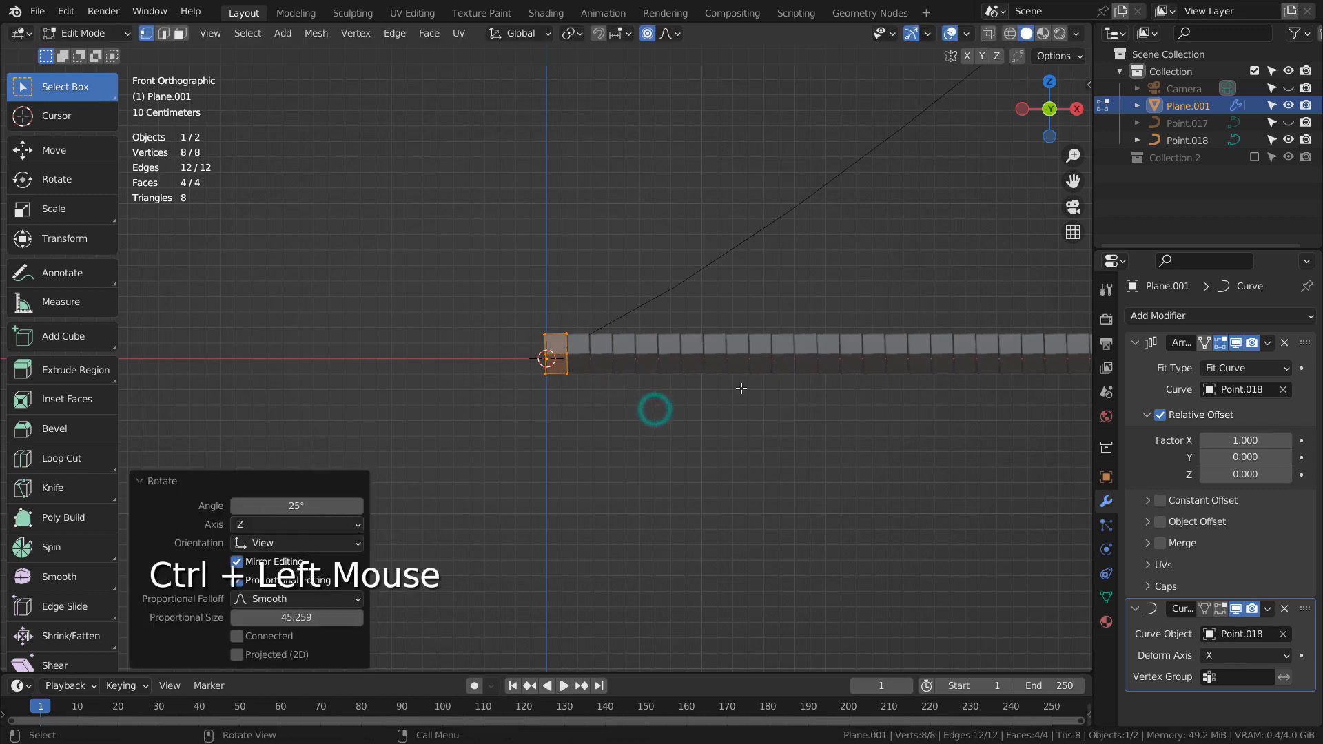
{"action": "key", "text": "Tab"}
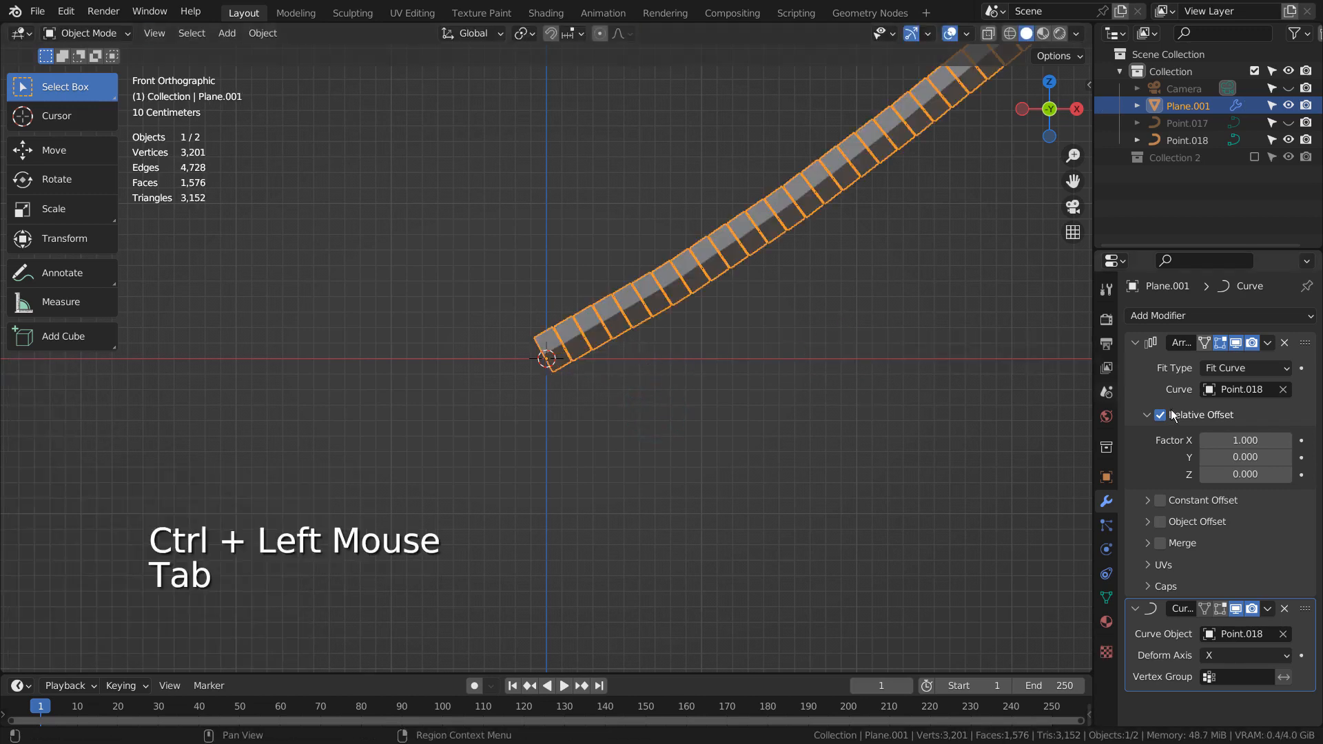
Enable Merge on the Array modifier to join the repeated segments into a continuous ribbon.
{"action": "left_click", "coordinate": [1171, 544]}
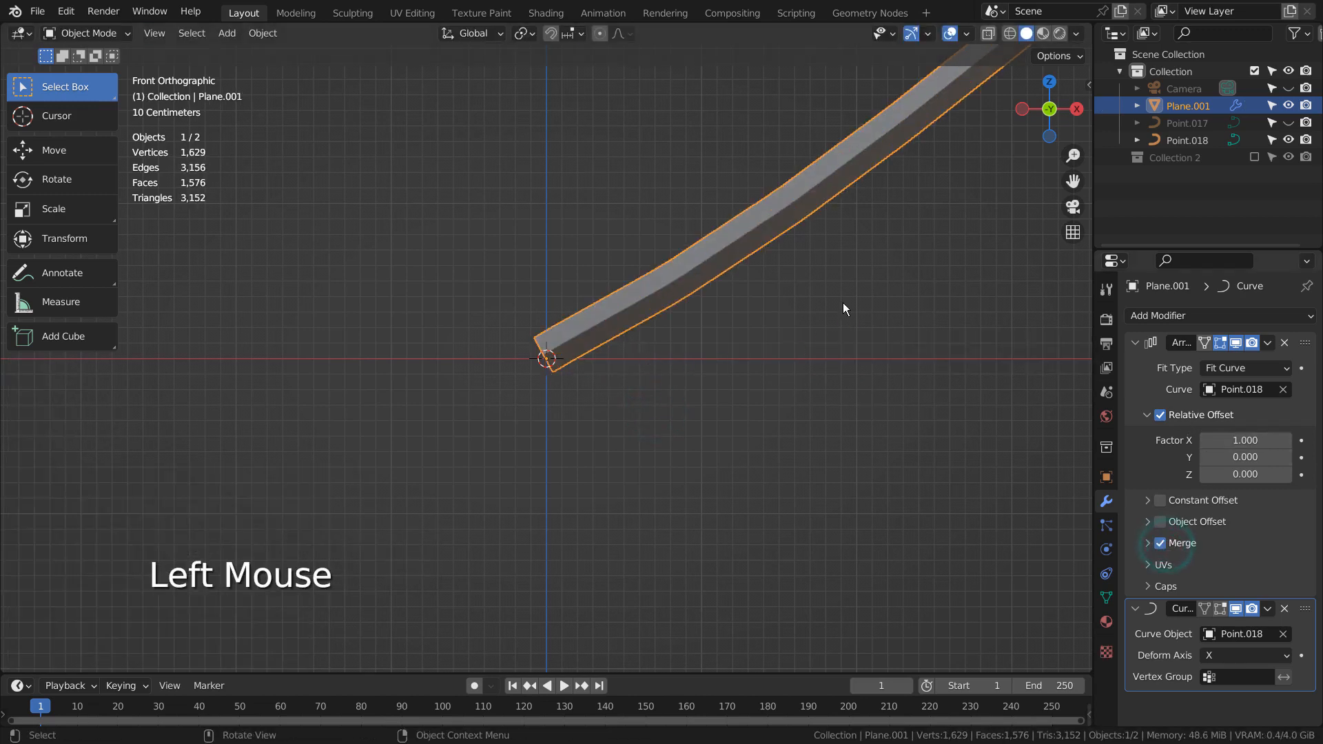
{"action": "scroll", "coordinate": [847, 310], "scroll_direction": "down", "scroll_amount": 4}
{"action": "middle_click_drag", "start_coordinate": [737, 340], "coordinate": [564, 385]}
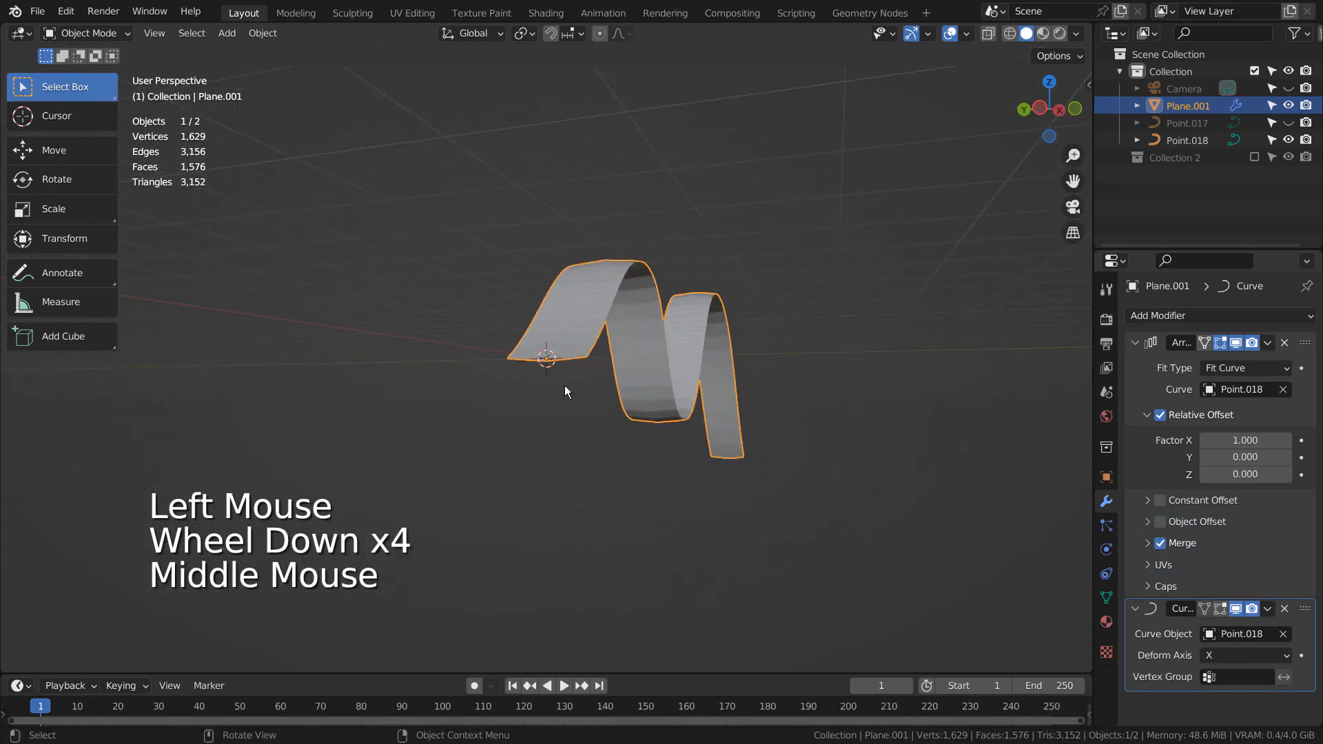
Shade the ribbon smooth and enable Auto Smooth at 30° in its normals settings.
{"action": "scroll", "coordinate": [564, 386], "scroll_direction": "up", "scroll_amount": 3}
{"action": "right_click", "coordinate": [598, 262]}
{"action": "mouse_move", "coordinate": [581, 254]}
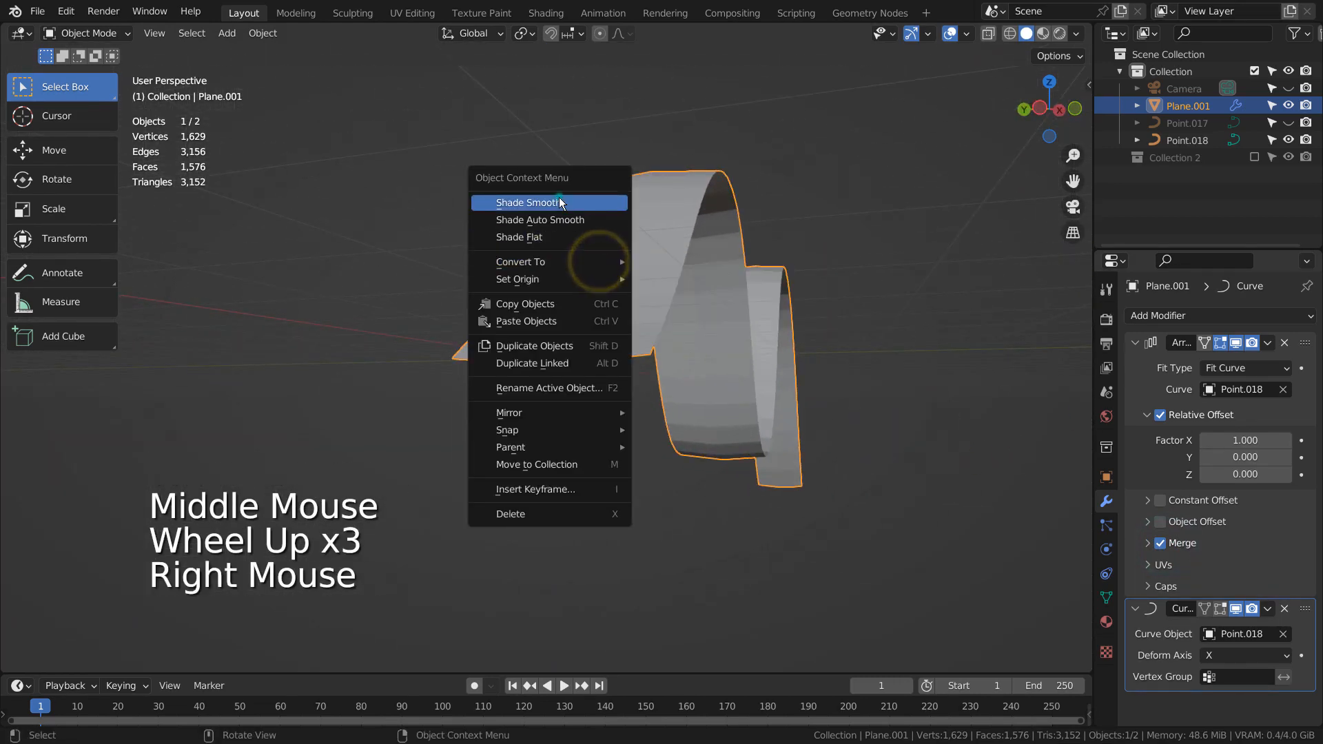
{"action": "left_click", "coordinate": [551, 202]}
{"action": "middle_click_drag", "start_coordinate": [650, 328], "coordinate": [886, 441]}
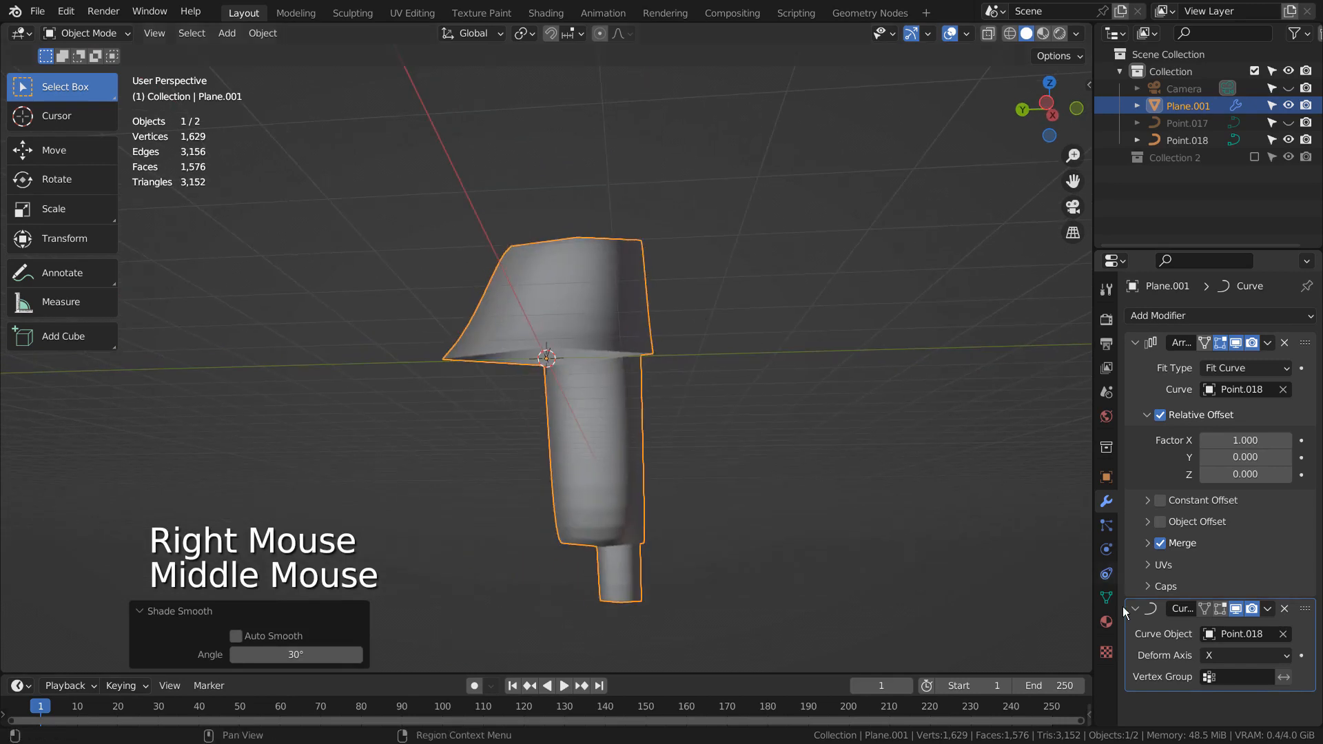
{"action": "left_click", "coordinate": [1106, 598]}
{"action": "scroll", "coordinate": [1160, 601], "scroll_direction": "down", "scroll_amount": 1}
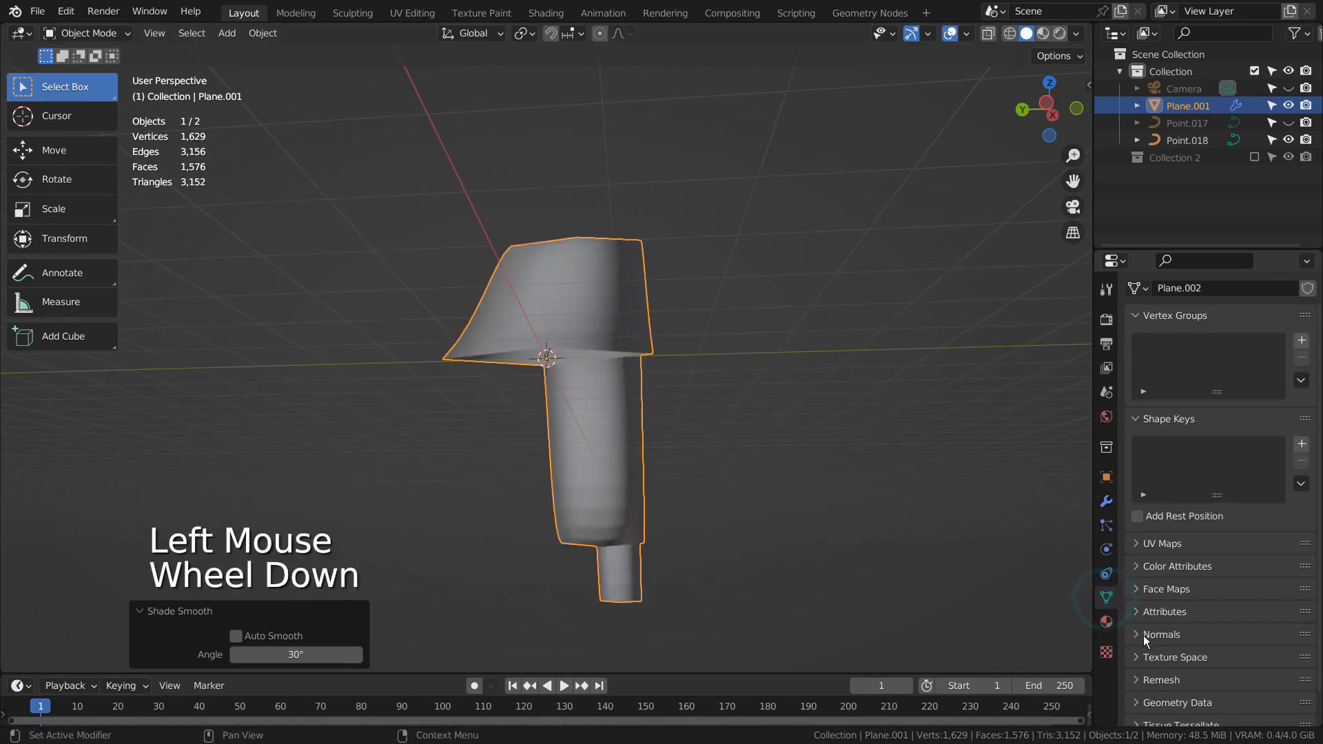
{"action": "left_click", "coordinate": [1162, 634]}
{"action": "left_click", "coordinate": [1205, 660]}
{"action": "left_click", "coordinate": [762, 402]}
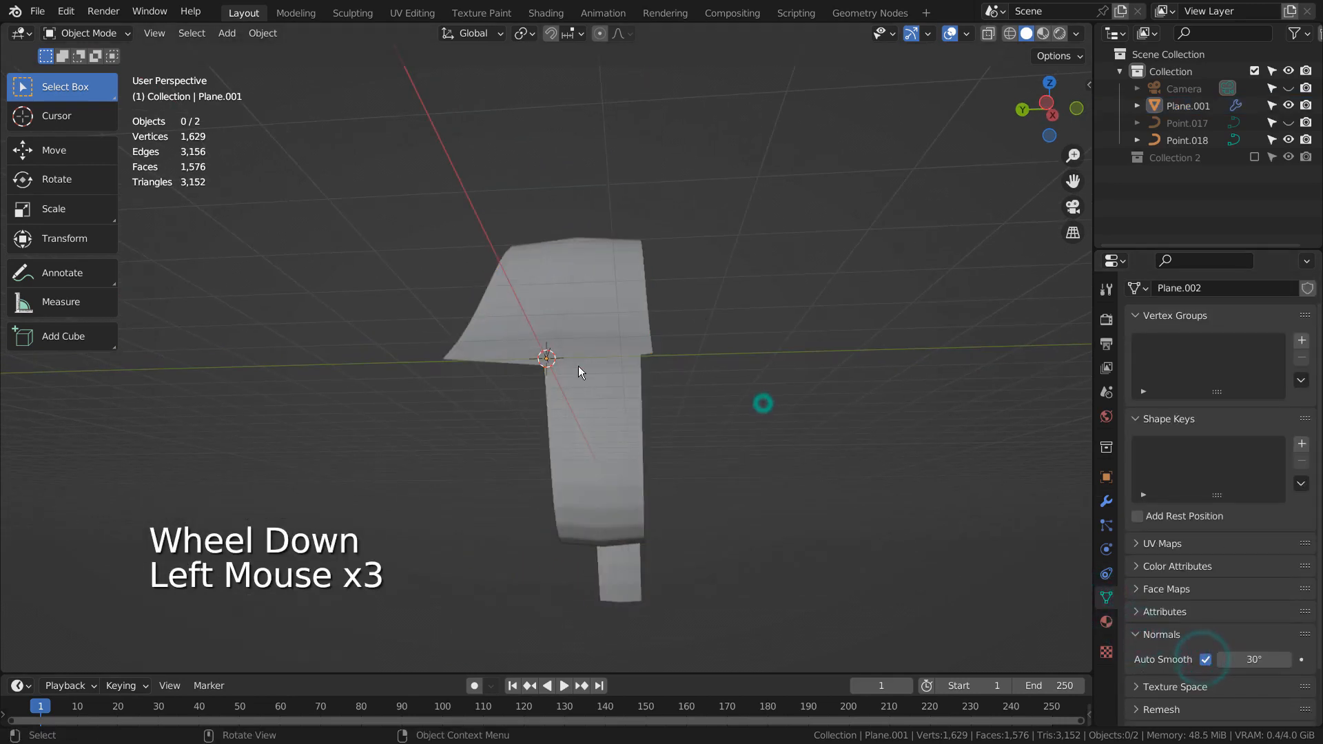
Select the ribbon and scale it down along the global Y axis into a narrow strip.
{"action": "left_click", "coordinate": [577, 365]}
{"action": "mouse_move", "coordinate": [852, 428]}
{"action": "middle_mouse_down"}
{"action": "mouse_move", "coordinate": [735, 501]}
{"action": "mouse_move", "coordinate": [688, 422]}
{"action": "mouse_move", "coordinate": [832, 394]}
{"action": "mouse_move", "coordinate": [875, 420]}
{"action": "middle_mouse_up"}
{"action": "key", "text": "s"}
{"action": "key", "text": "x"}
{"action": "key", "text": "y"}
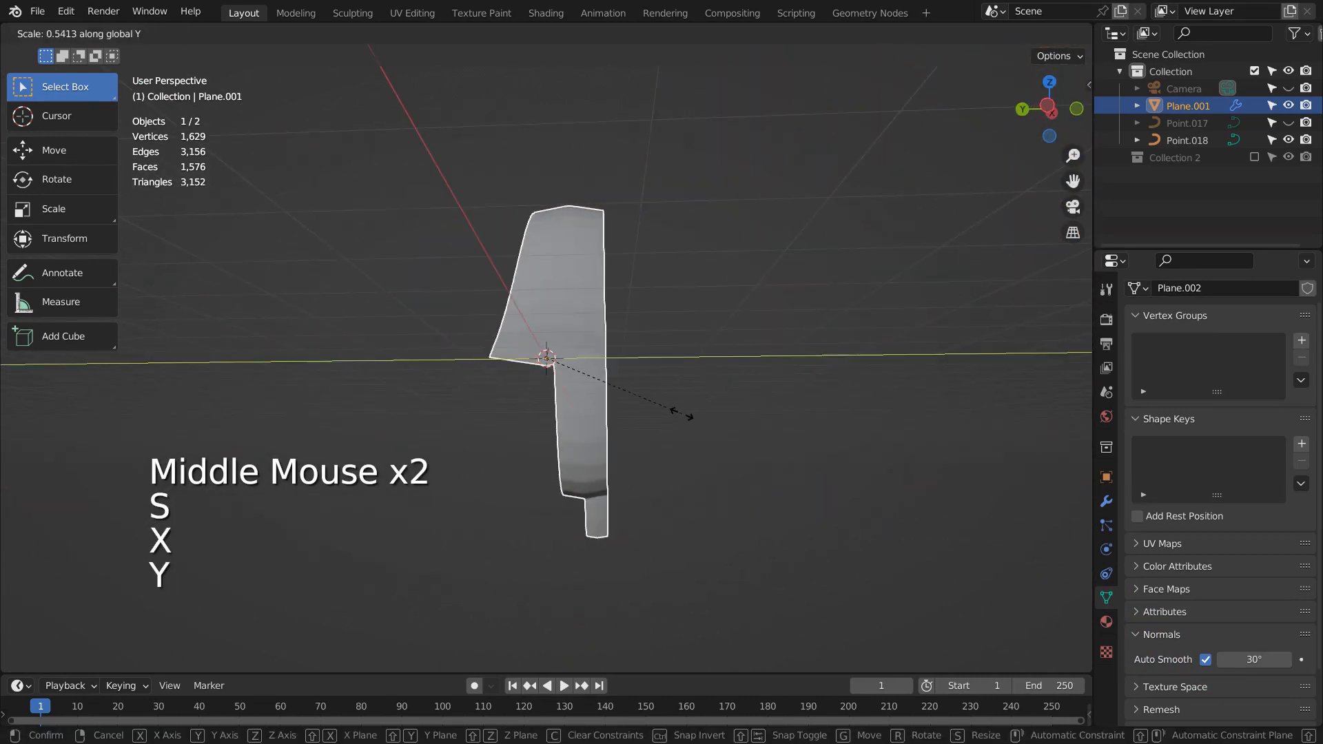
{"action": "left_click", "coordinate": [604, 387]}
{"action": "key", "text": "Tab"}
{"action": "middle_click_drag", "start_coordinate": [726, 395], "coordinate": [656, 487]}
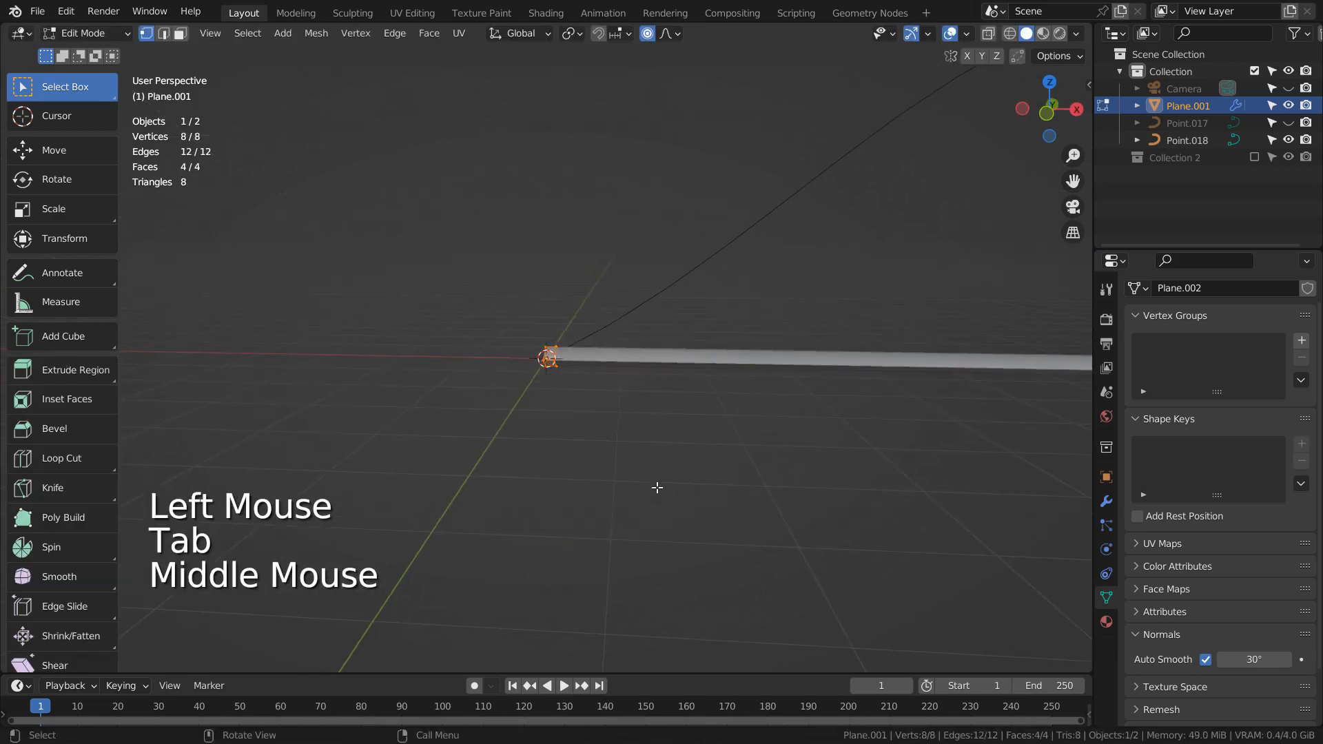
{"action": "key", "text": "Tab"}
Convert the ribbon Plane.001 with its modifiers to a mesh.
{"action": "scroll", "coordinate": [727, 486], "scroll_direction": "down", "scroll_amount": 4}
{"action": "middle_click_drag", "start_coordinate": [940, 501], "coordinate": [1001, 495]}
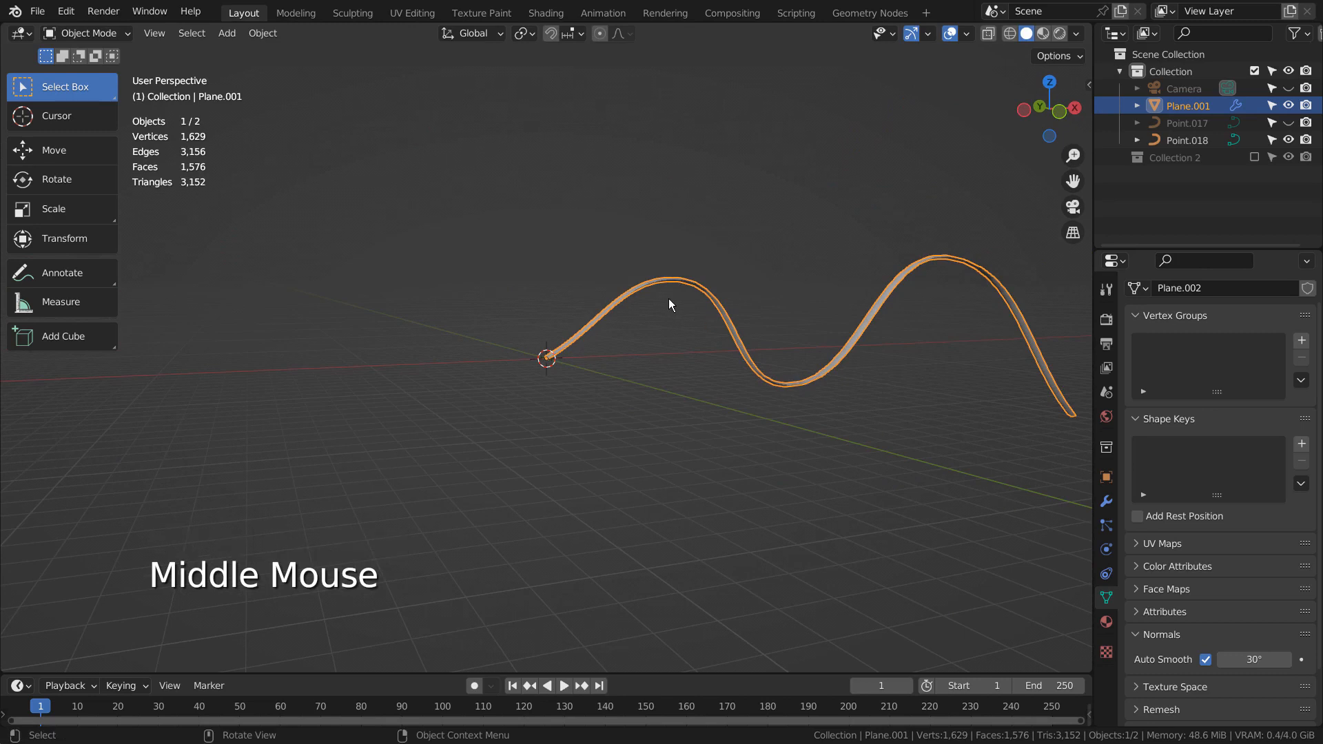
{"action": "right_click", "coordinate": [638, 288]}
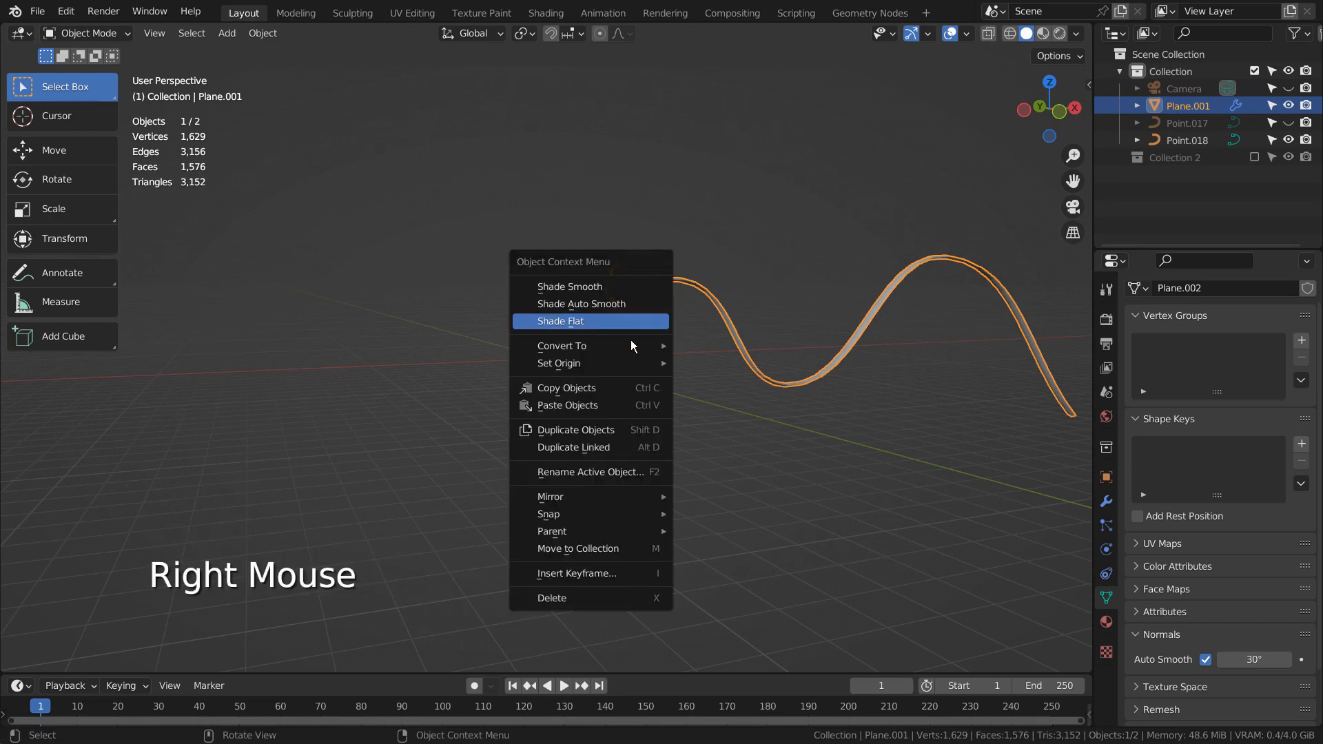
{"action": "mouse_move", "coordinate": [634, 346]}
{"action": "left_click", "coordinate": [701, 357]}
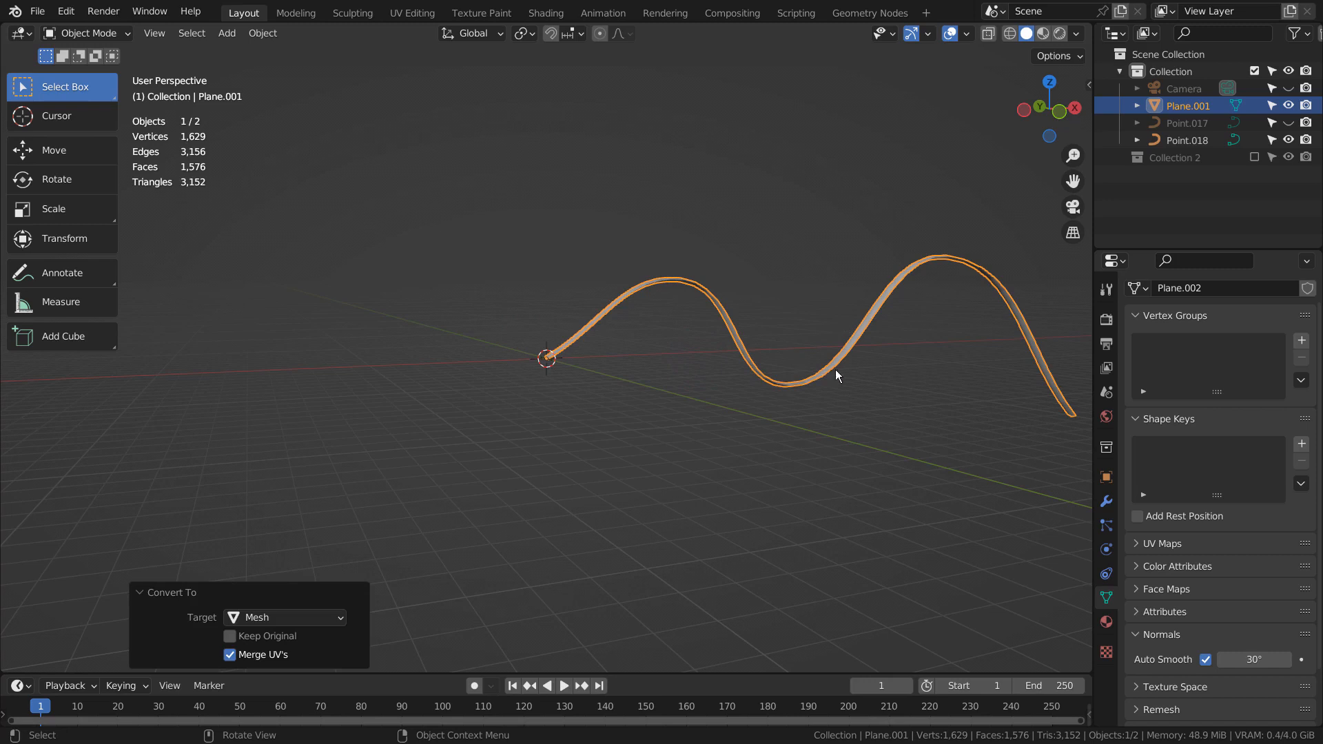
Move the ribbon about -18.26 m in X and 0.67 m in Z in front view, and tilt it slightly in right view.
{"action": "key", "text": "KP_1"}
{"action": "key", "text": "g"}
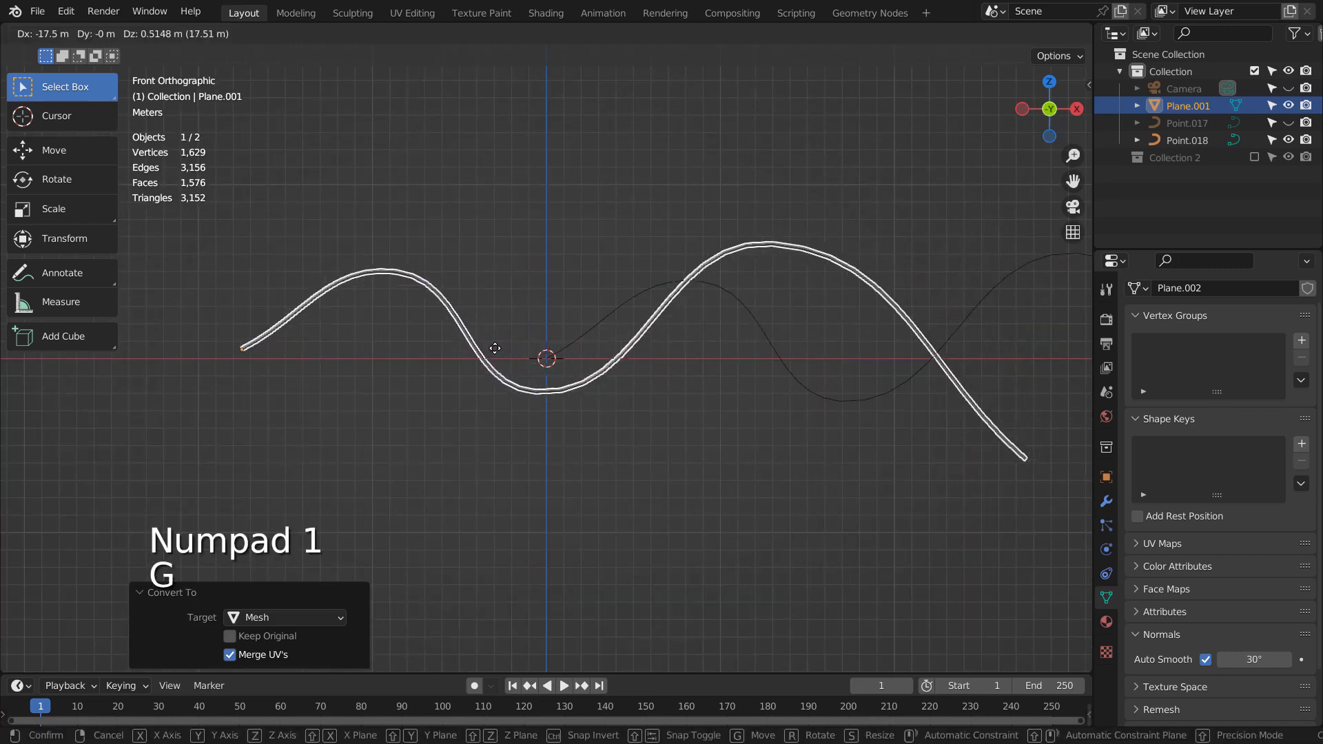
{"action": "left_click", "coordinate": [494, 348]}
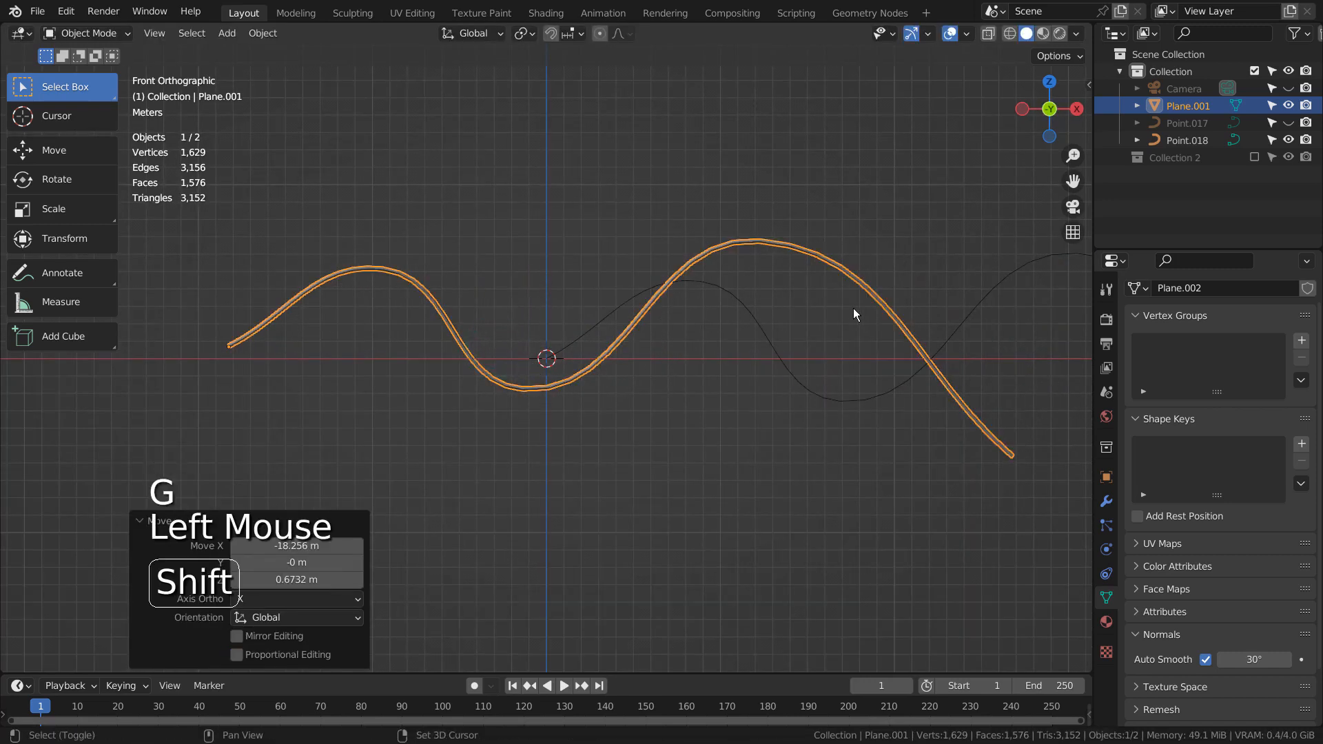
{"action": "key", "text": "KP_3"}
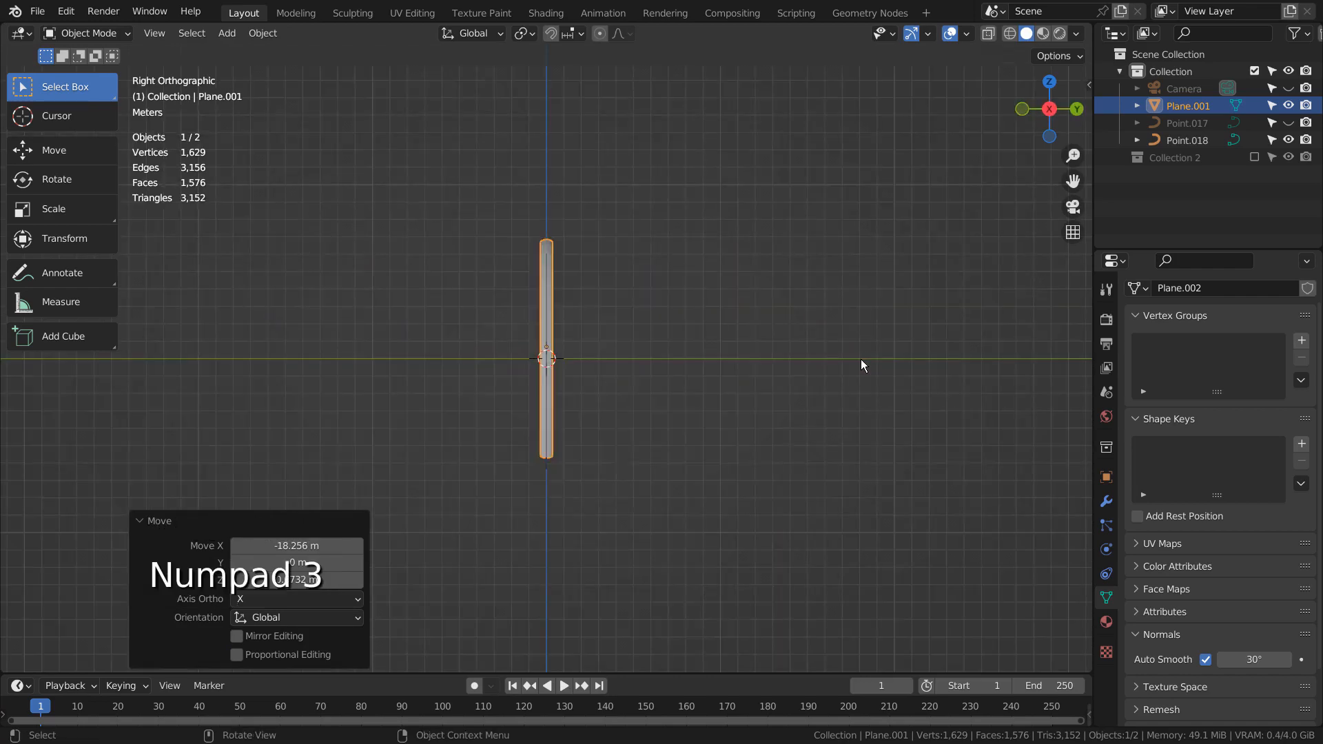
{"action": "key", "text": "r"}
{"action": "left_click", "coordinate": [842, 293]}
Duplicate the ribbon about 8 m along Y, and rotate the copy -180° in front view.
{"action": "key", "text": "shift+d"}
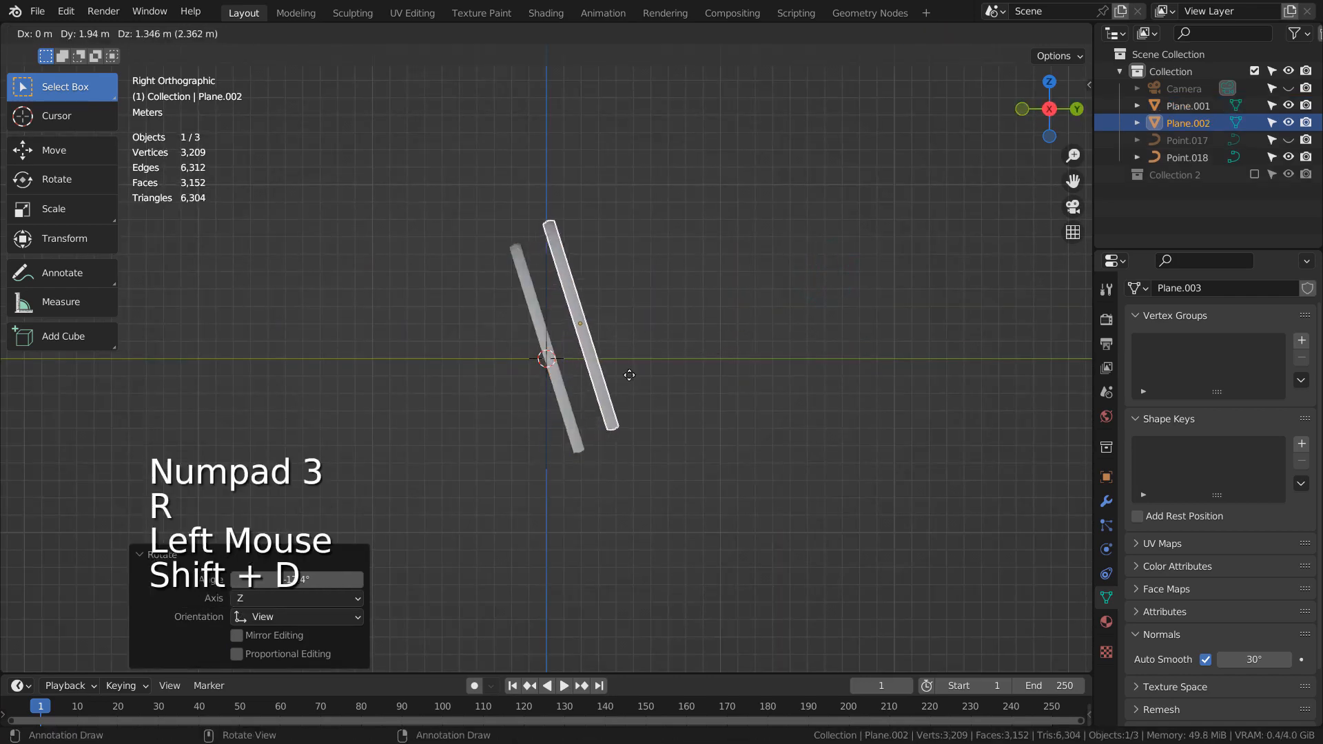
{"action": "left_click", "coordinate": [689, 400]}
{"action": "key", "text": "KP_1"}
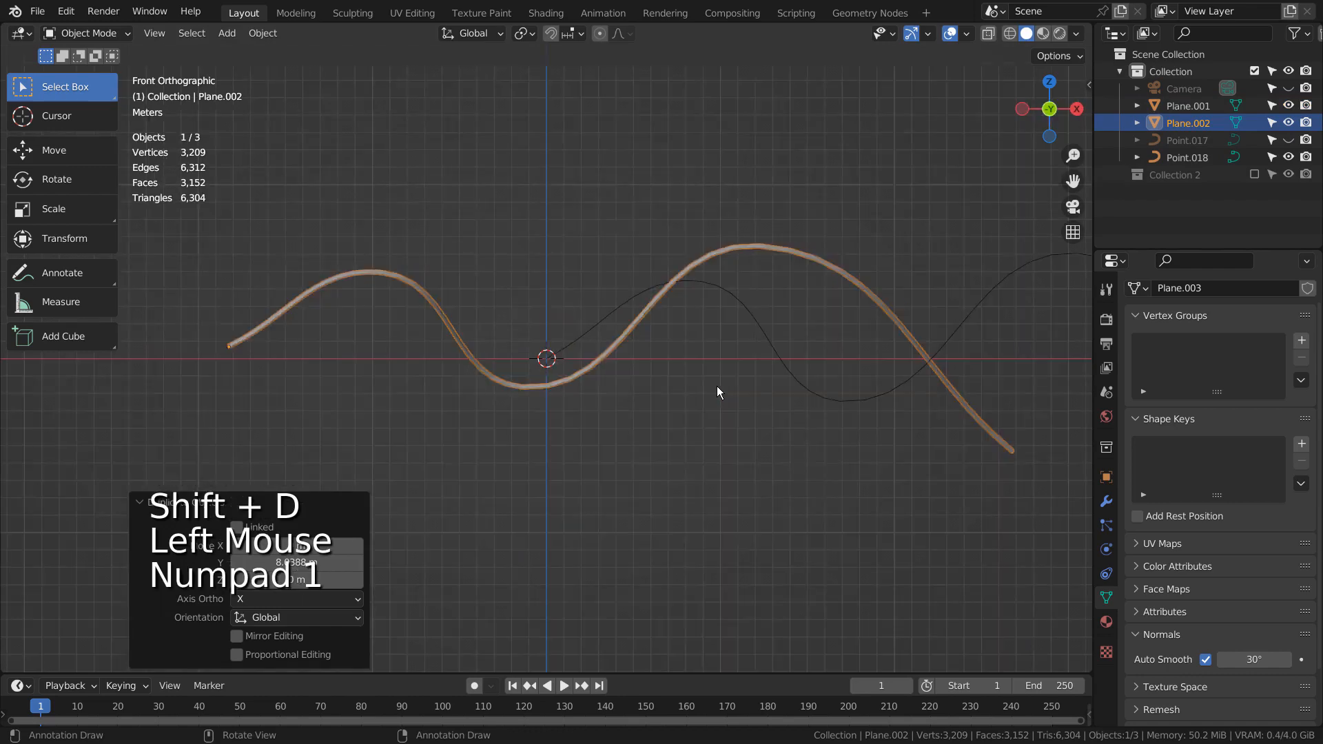
{"action": "key", "text": "r"}
{"action": "left_click", "coordinate": [798, 314]}
Move the copied ribbon about 43.96 m in X and 2.77 m in Z, and scale it uniformly by 1.307.
{"action": "key", "text": "g"}
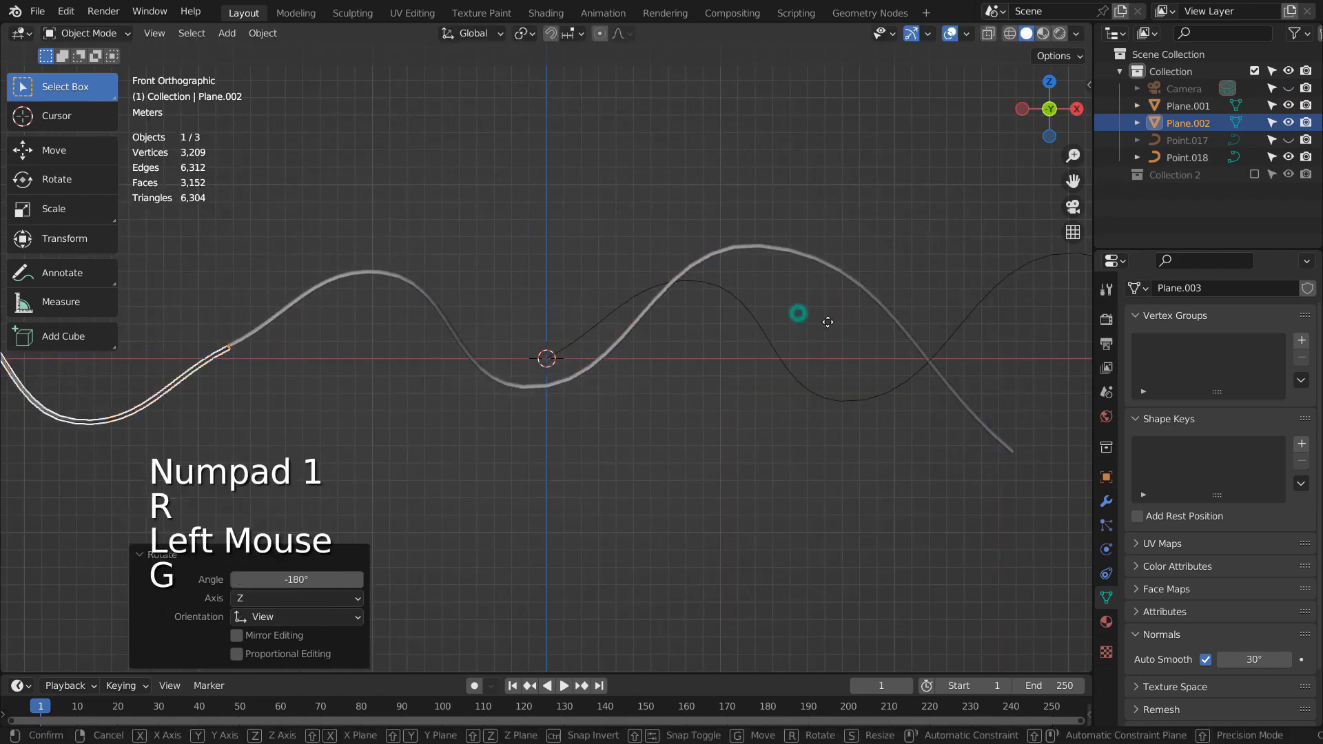
{"action": "left_click", "coordinate": [473, 264]}
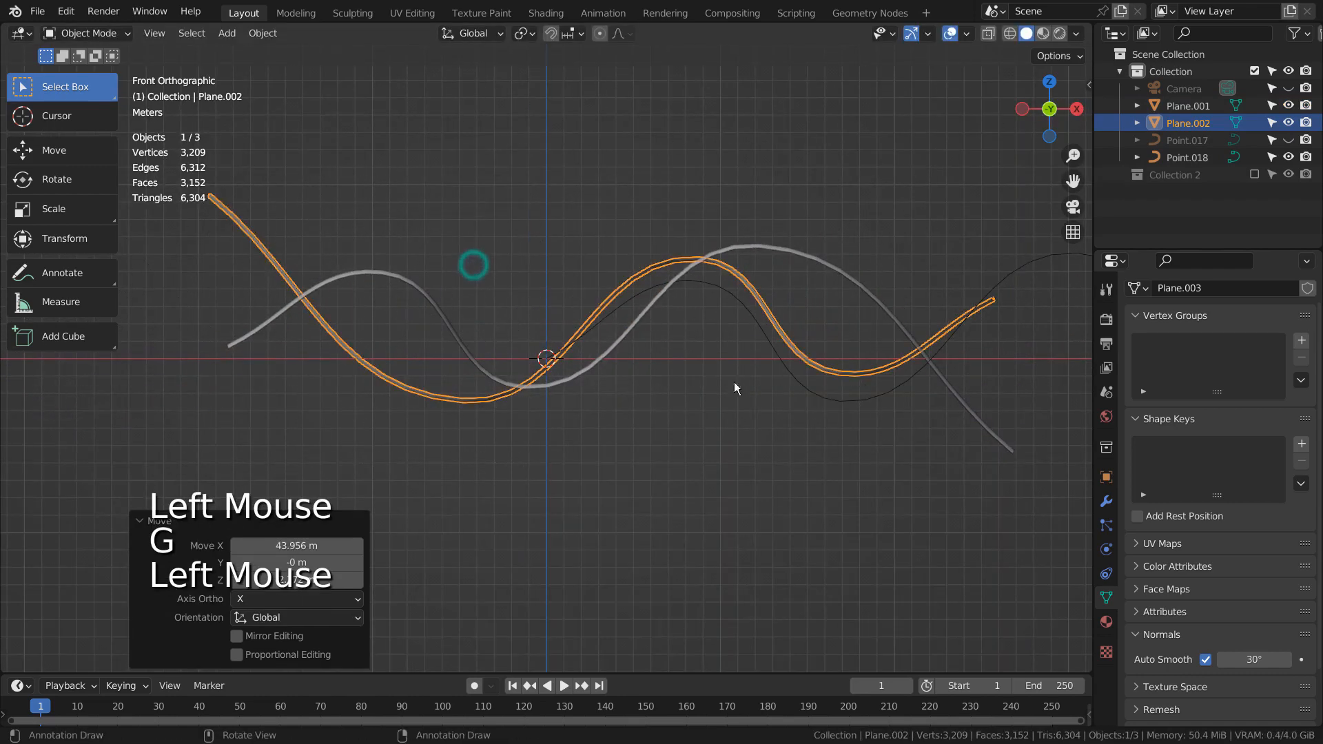
{"action": "middle_click_drag", "start_coordinate": [734, 382], "coordinate": [737, 458]}
{"action": "key", "text": "s"}
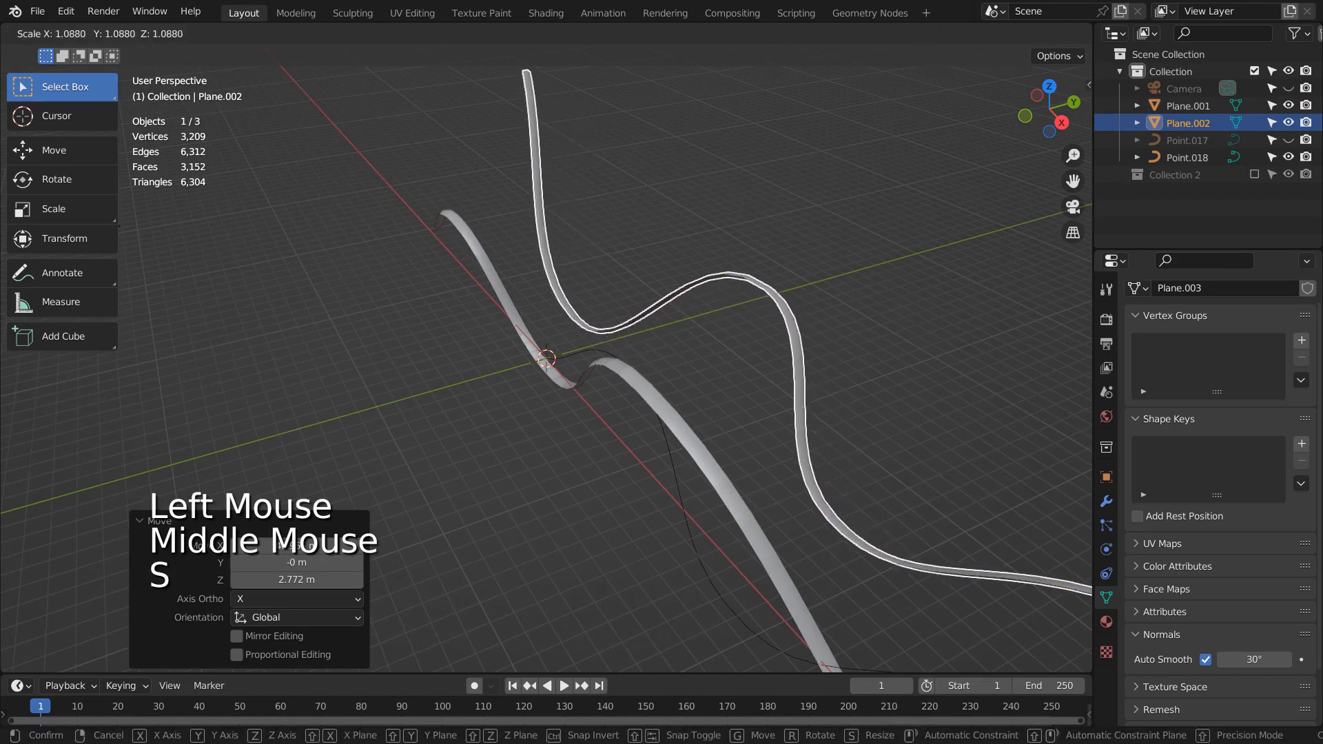
{"action": "left_click", "coordinate": [238, 210]}
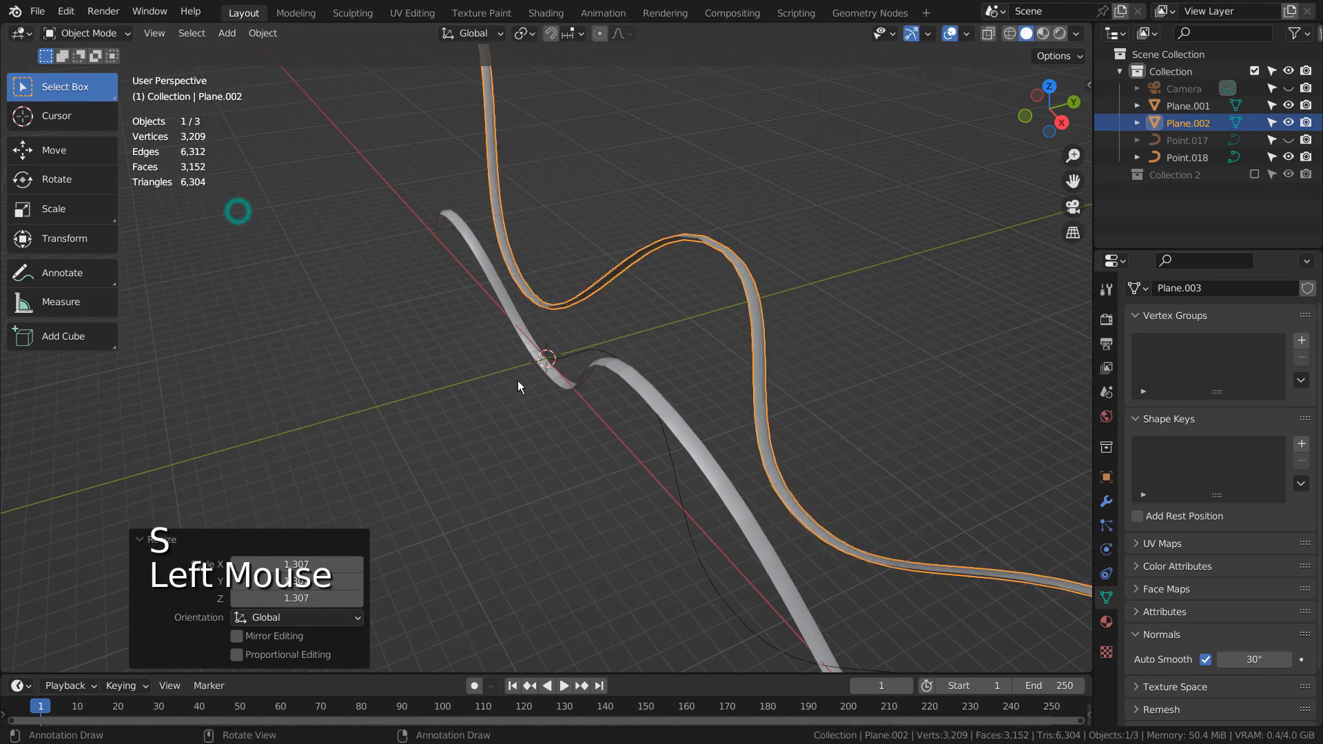
Reposition the enlarged ribbon copy so that its waves cross those of the first ribbon.
{"action": "middle_click_drag", "start_coordinate": [518, 382], "coordinate": [679, 325]}
{"action": "key", "text": "g"}
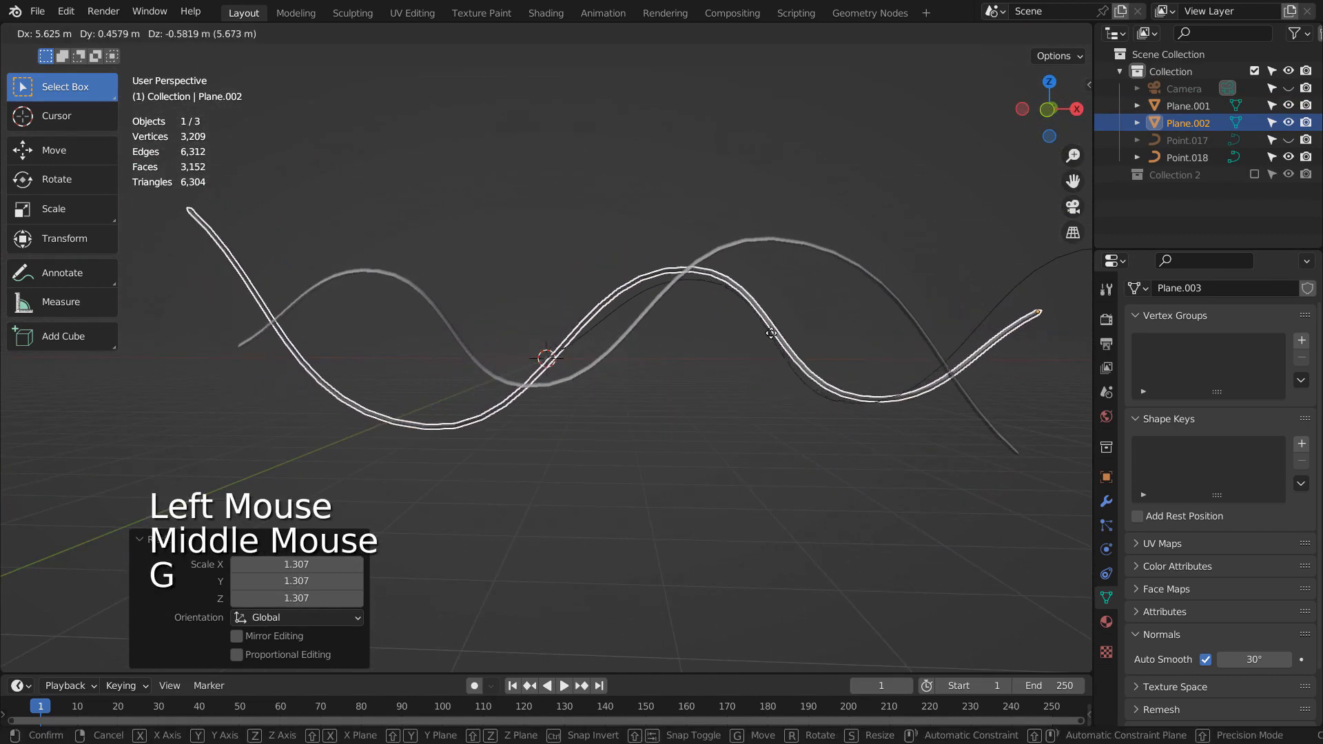
{"action": "left_click", "coordinate": [691, 309]}
{"action": "middle_click_drag", "start_coordinate": [845, 457], "coordinate": [940, 347]}
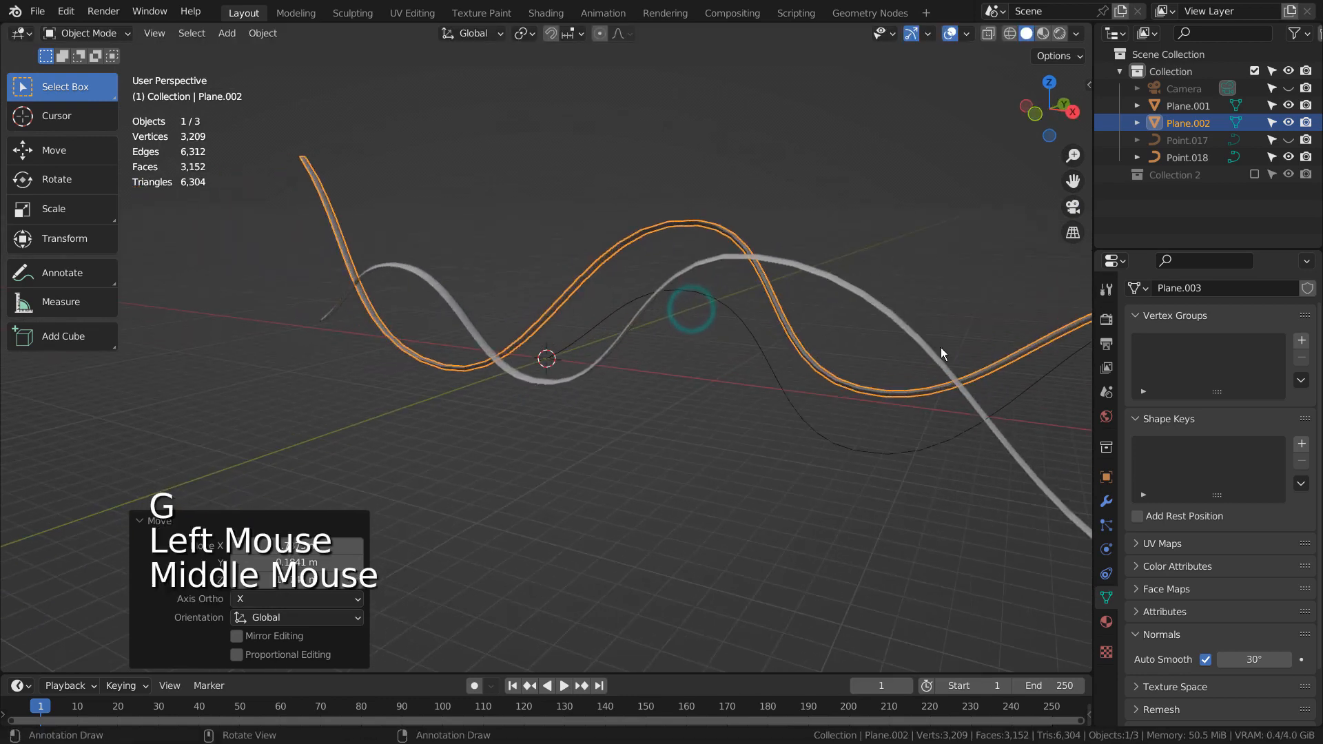
Unhide the thick tube Point.017 and convert it to a mesh.
{"action": "left_click", "coordinate": [1288, 139]}
{"action": "left_click", "coordinate": [1187, 140]}
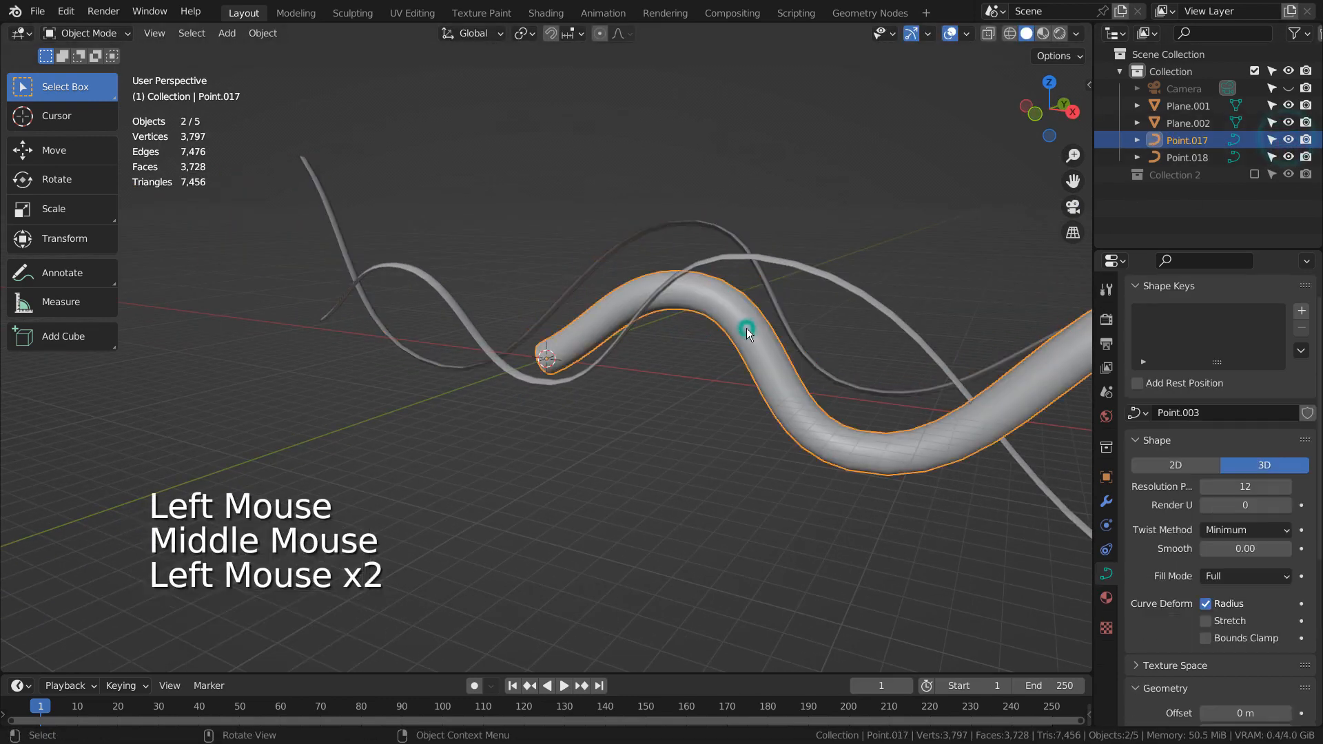
{"action": "right_click", "coordinate": [745, 328]}
{"action": "mouse_move", "coordinate": [758, 329]}
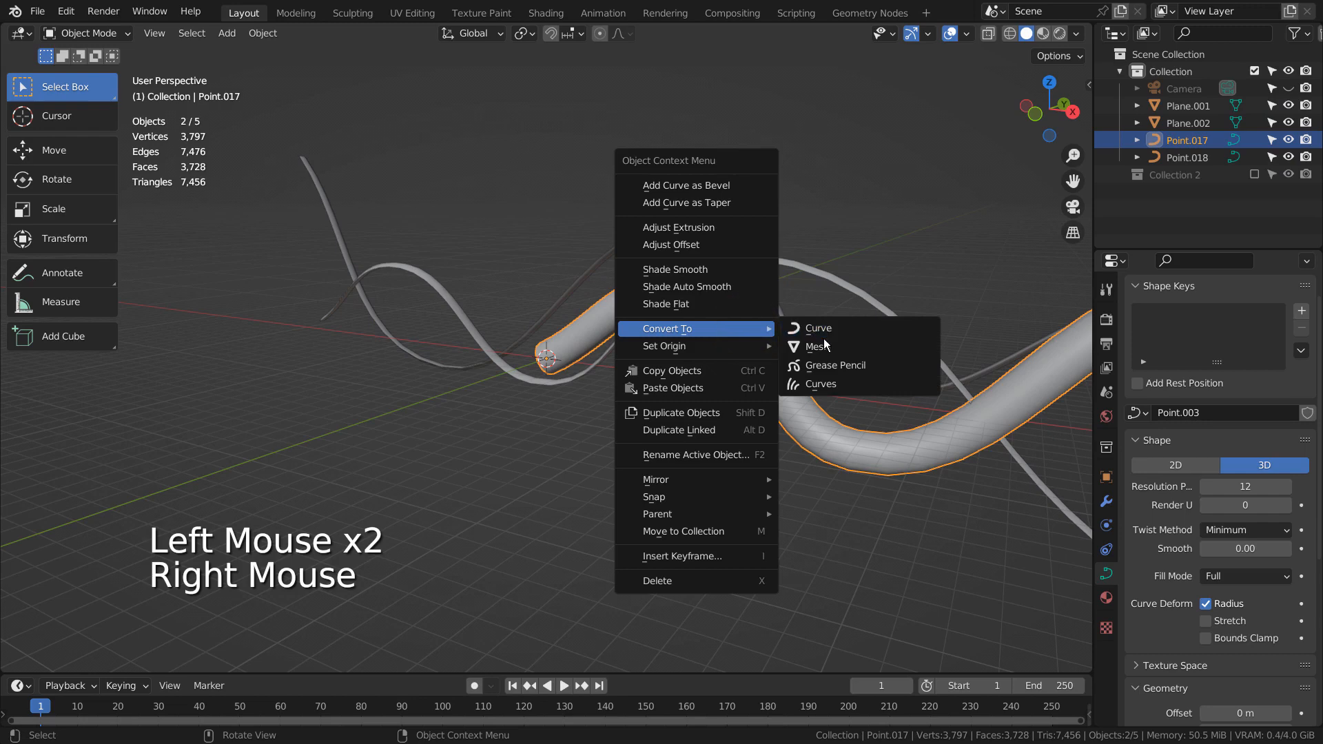
{"action": "left_click", "coordinate": [829, 345]}
{"action": "left_click", "coordinate": [756, 353]}
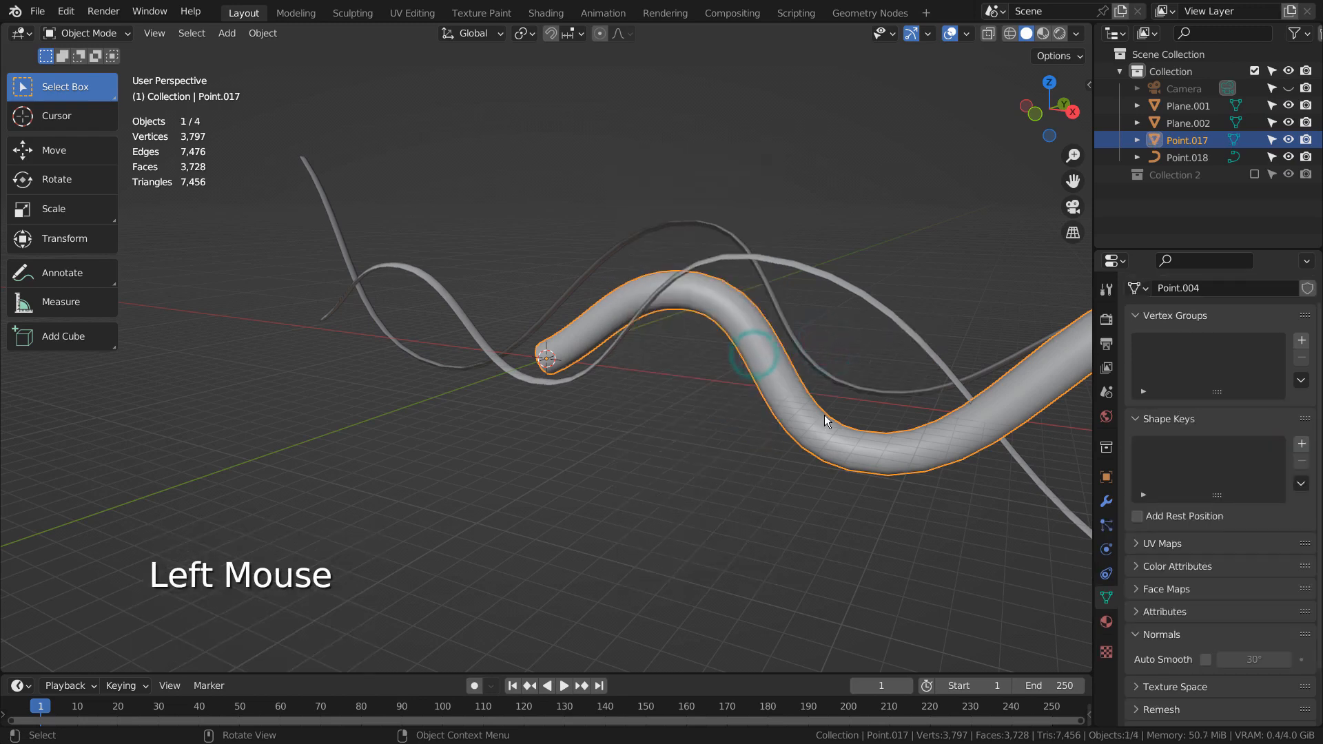
In front view, move the tube about -23.7 m in X, and shift it further toward negative X.
{"action": "key", "text": "KP_1"}
{"action": "key", "text": "g"}
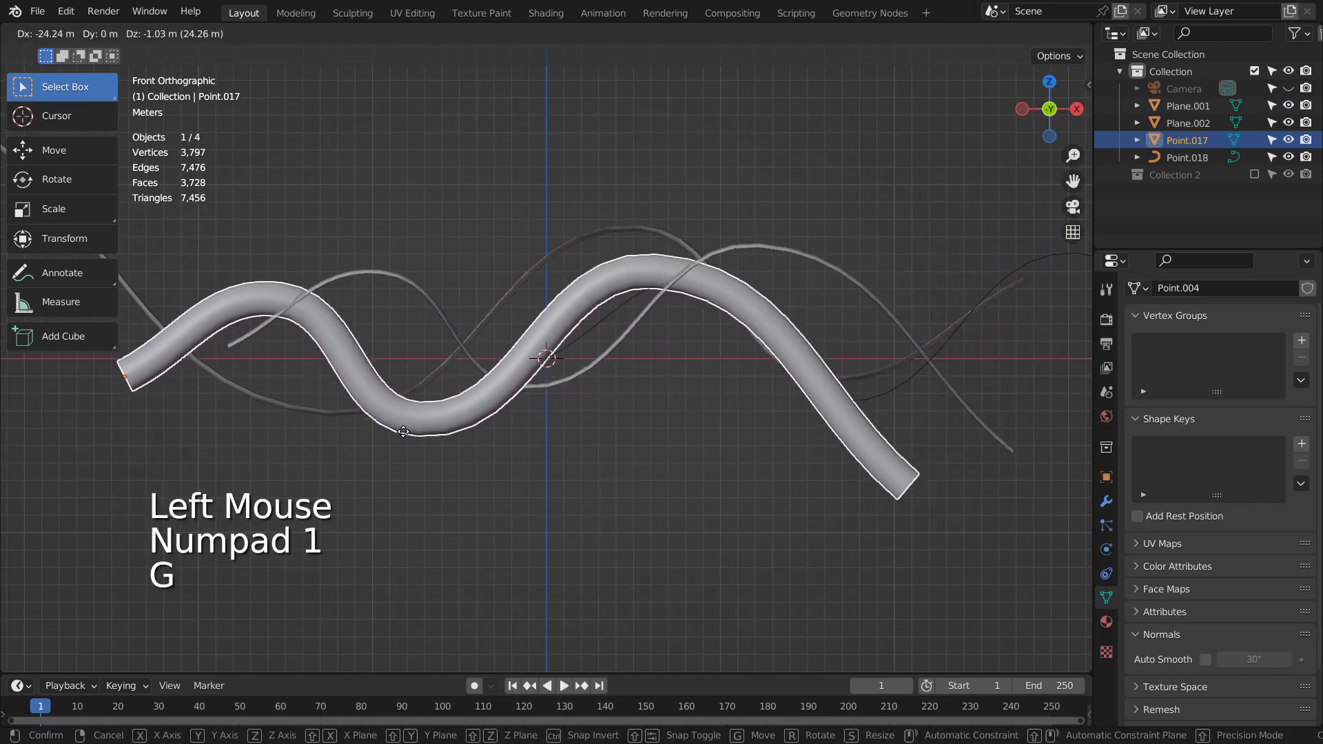
{"action": "left_click", "coordinate": [468, 403]}
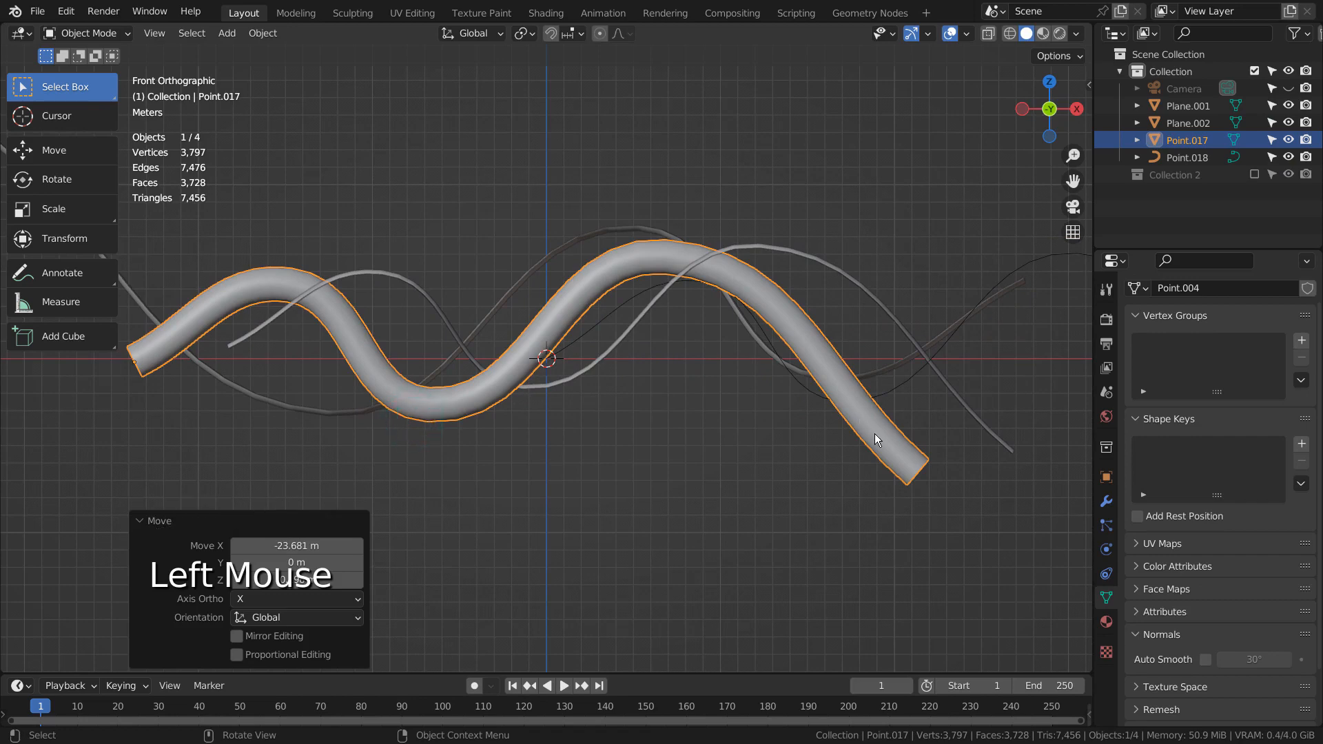
{"action": "key", "text": "g"}
{"action": "left_click", "coordinate": [813, 437]}
Scale the tube uniformly by 0.612 and move it back along positive X to overlap the two ribbons.
{"action": "key", "text": "s"}
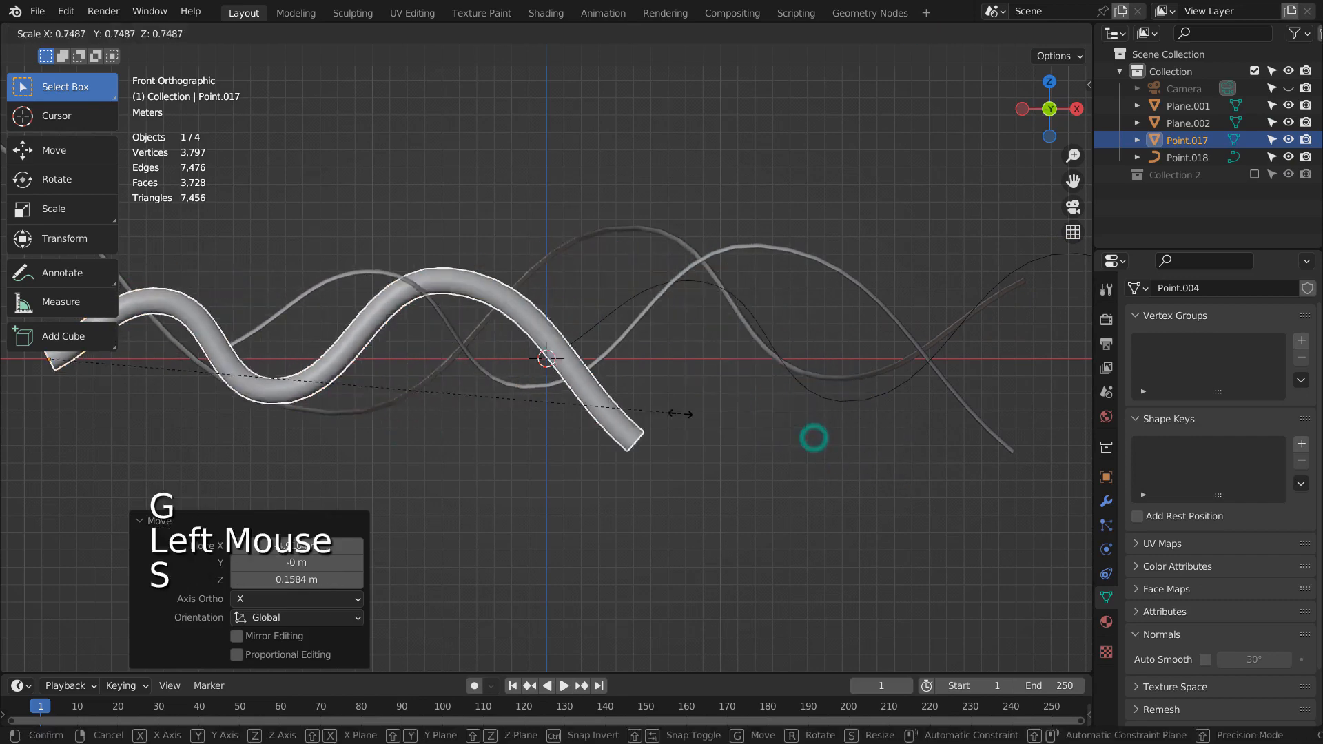
{"action": "left_click", "coordinate": [564, 409]}
{"action": "key", "text": "g"}
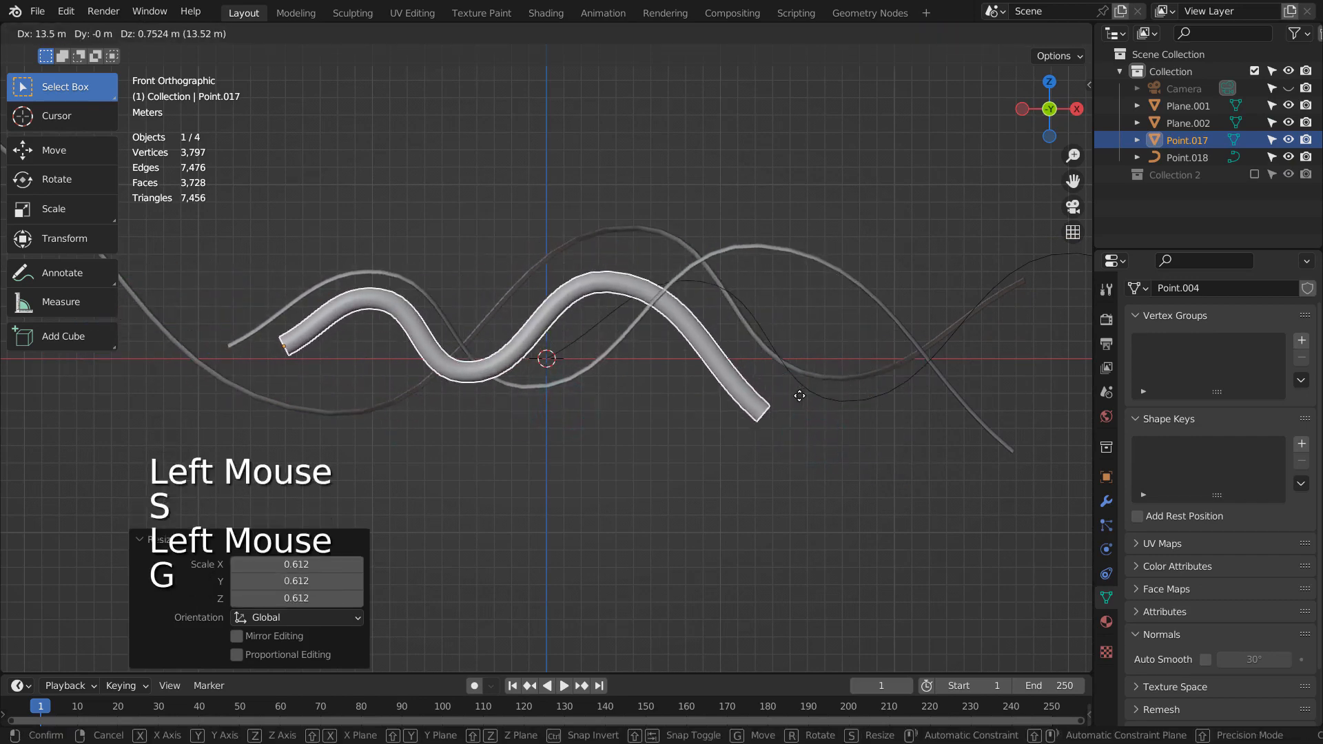
{"action": "left_click", "coordinate": [784, 404]}
Move the tube in depth between the two ribbons in a perspective view, and return to front view.
{"action": "middle_click_drag", "start_coordinate": [869, 410], "coordinate": [759, 478]}
{"action": "key", "text": "g"}
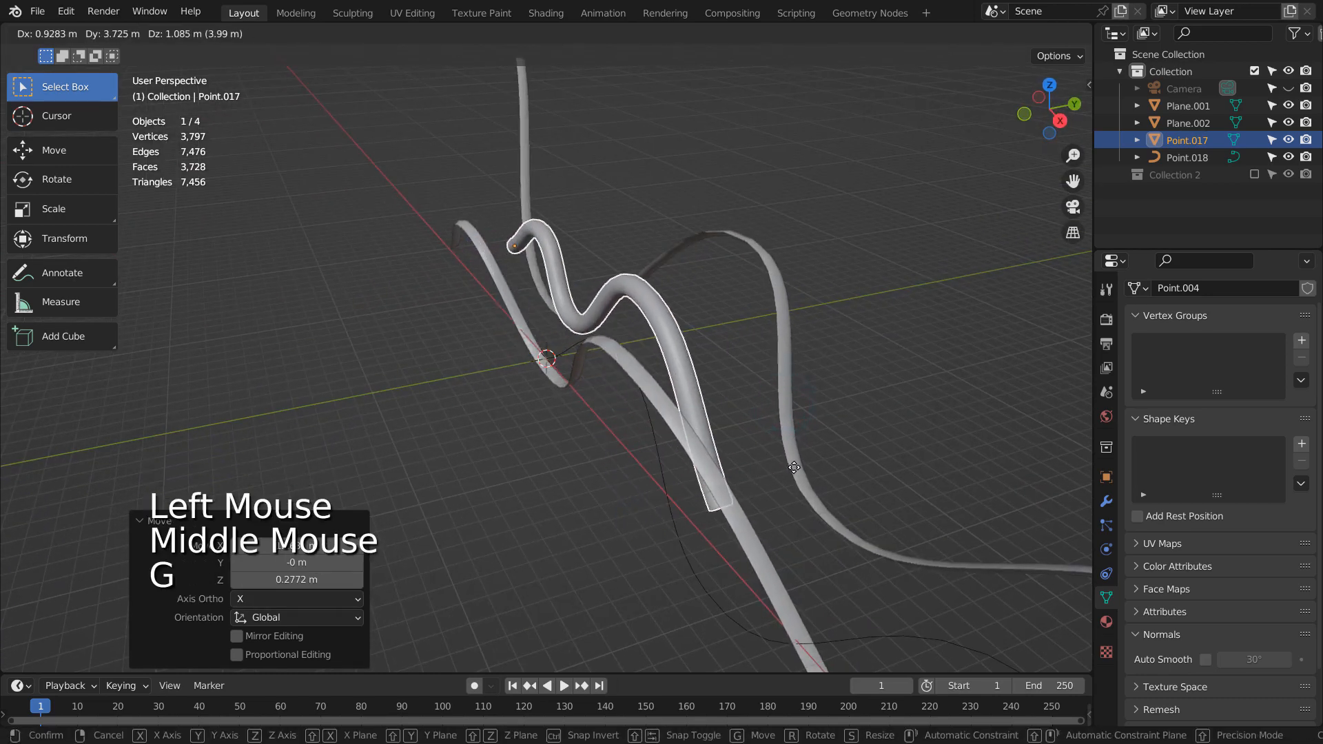
{"action": "left_click", "coordinate": [791, 472]}
{"action": "scroll", "coordinate": [635, 522], "scroll_direction": "up", "scroll_amount": 1}
{"action": "key", "text": "KP_2"}
{"action": "key", "text": "KP_1"}
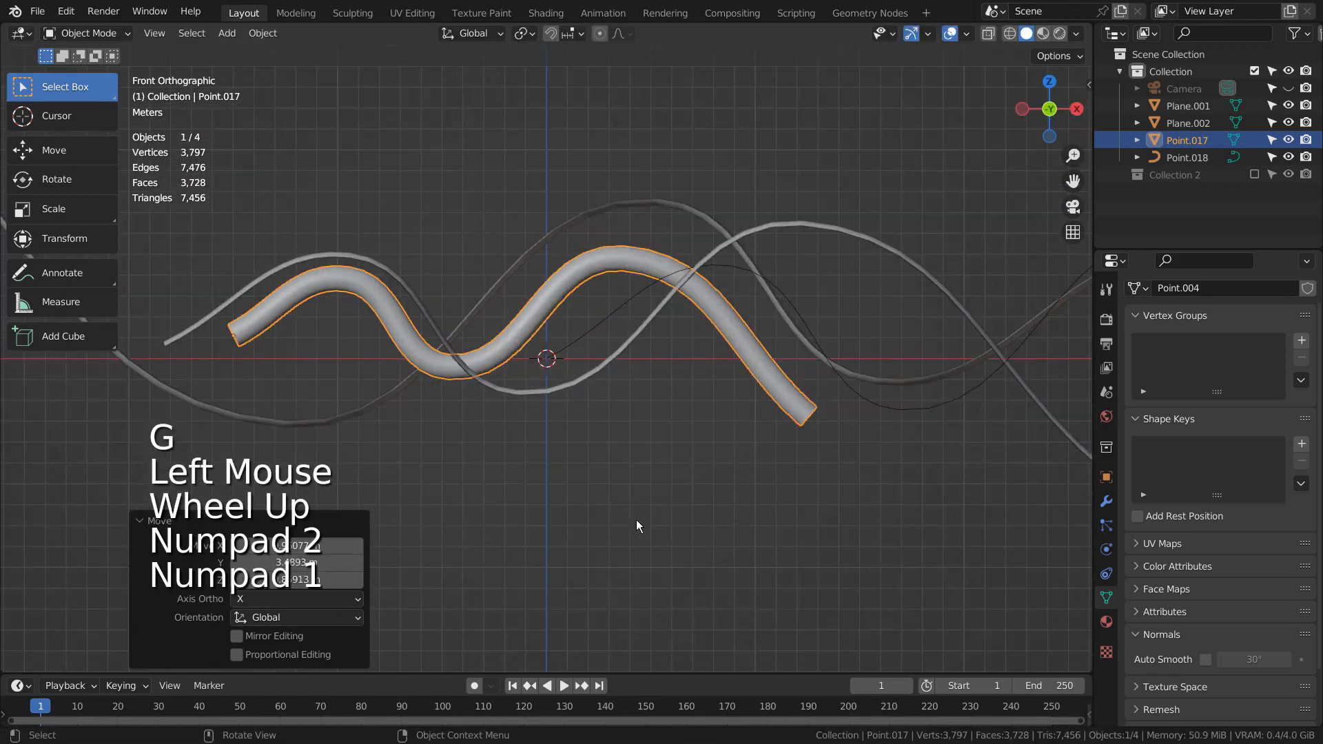
In top view, duplicate the thick tube rotated by -180° and move the copy about 30.2 m in X and 7.7 m in Y.
{"action": "key", "text": "KP_7"}
{"action": "key", "text": "shift+d"}
{"action": "key", "text": "r"}
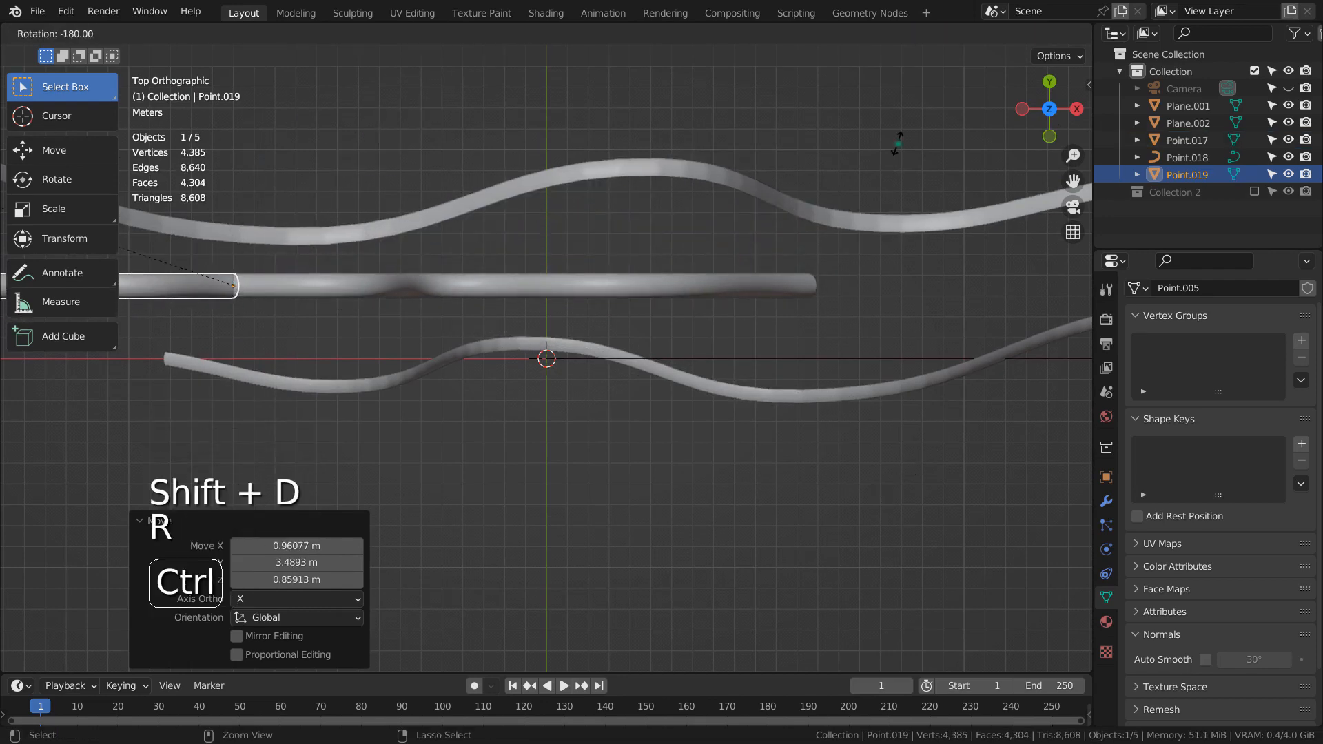
{"action": "left_click", "coordinate": [117, 228], "text": "ctrl"}
{"action": "key", "text": "g"}
{"action": "left_click", "coordinate": [231, 171]}
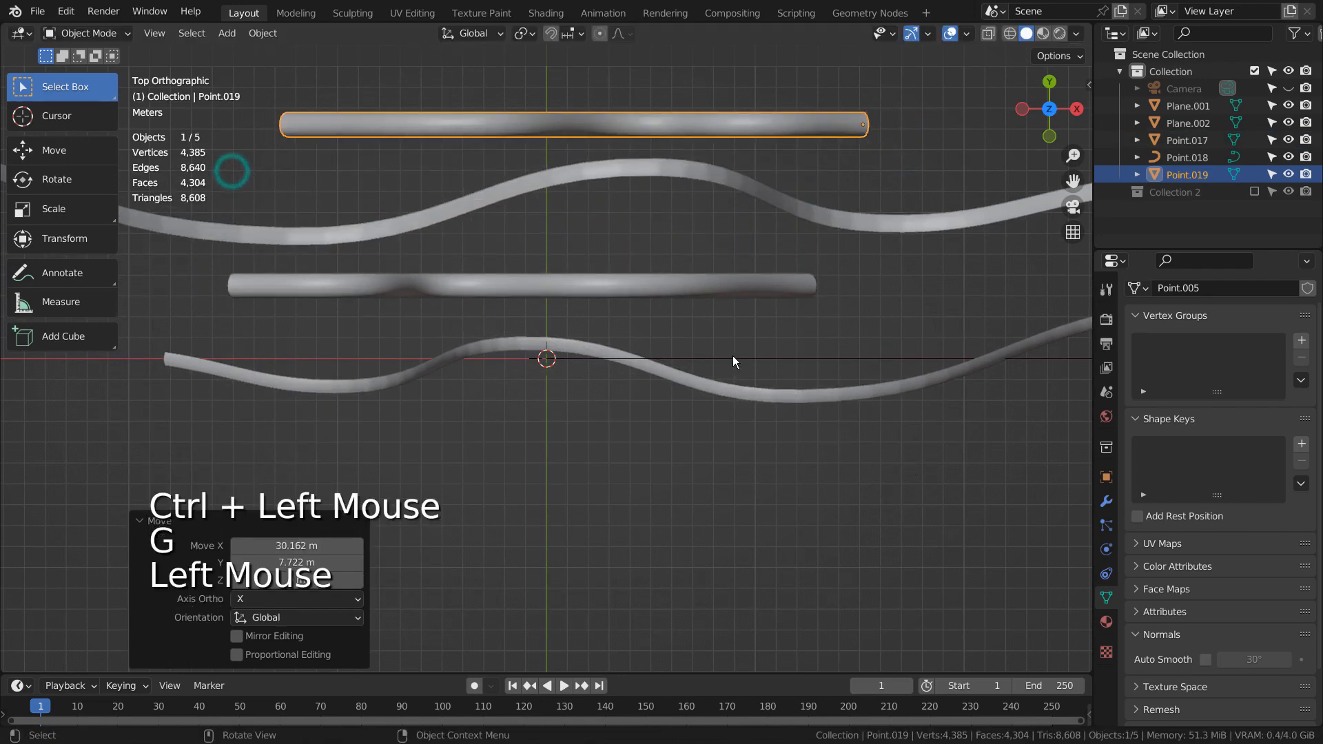
Scale the rear tube copy uniformly by 4.6, move it about 9.8 m in X and -5.5 m in Z, and return to camera view.
{"action": "middle_click_drag", "start_coordinate": [733, 357], "coordinate": [739, 193]}
{"action": "key", "text": "s"}
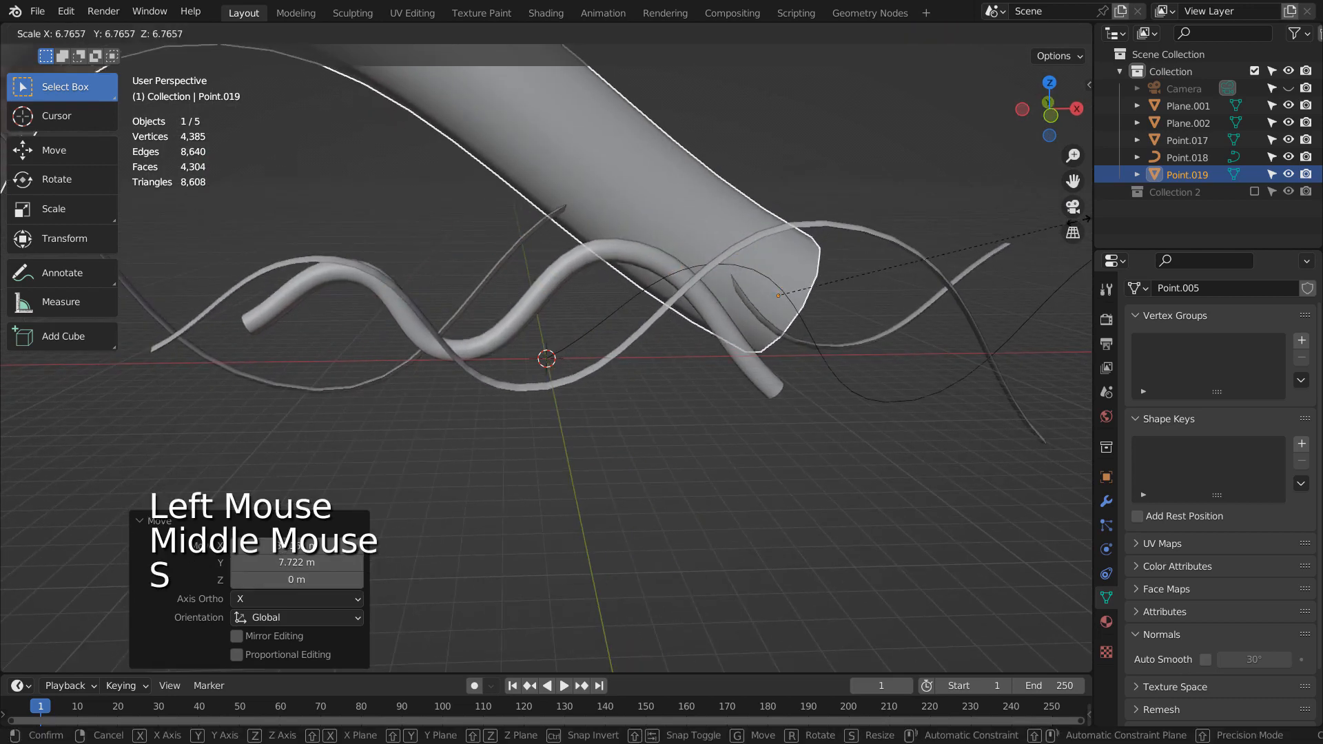
{"action": "left_click", "coordinate": [965, 200]}
{"action": "key", "text": "g"}
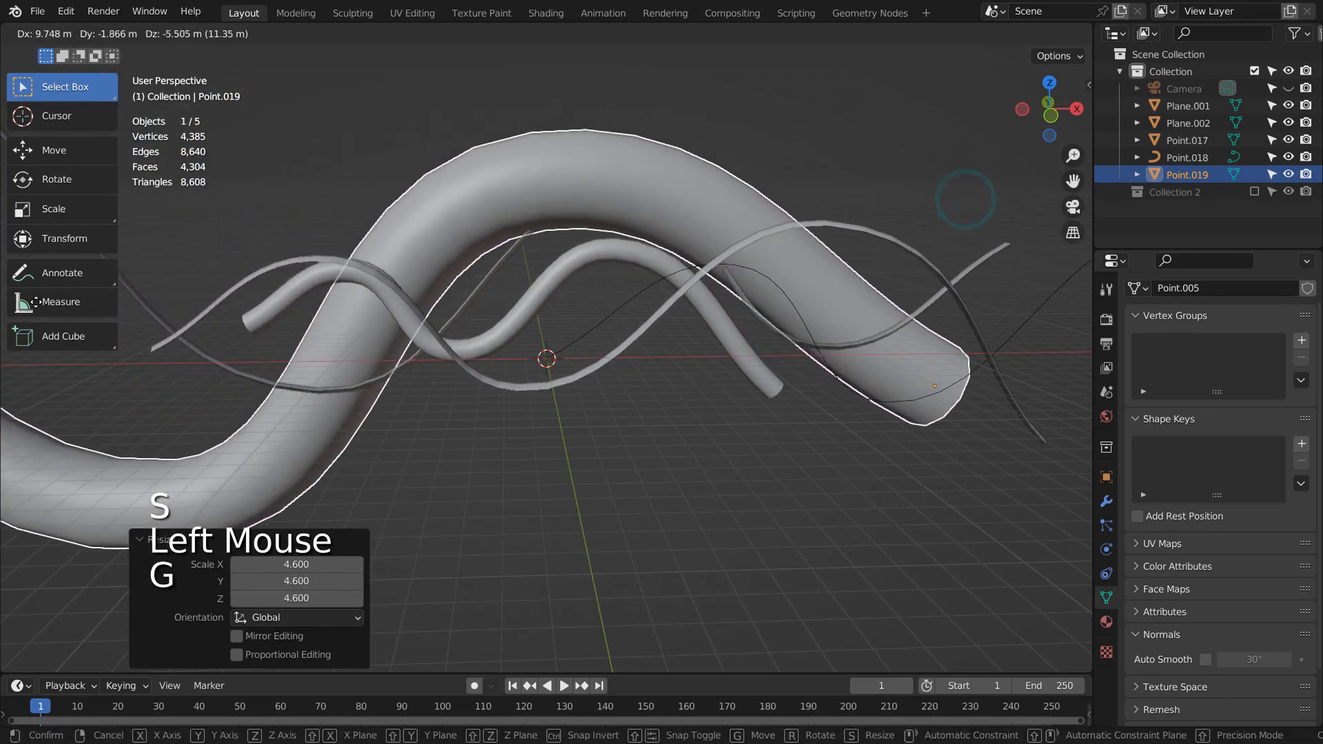
{"action": "left_click", "coordinate": [35, 302]}
{"action": "key", "text": "KP_0"}
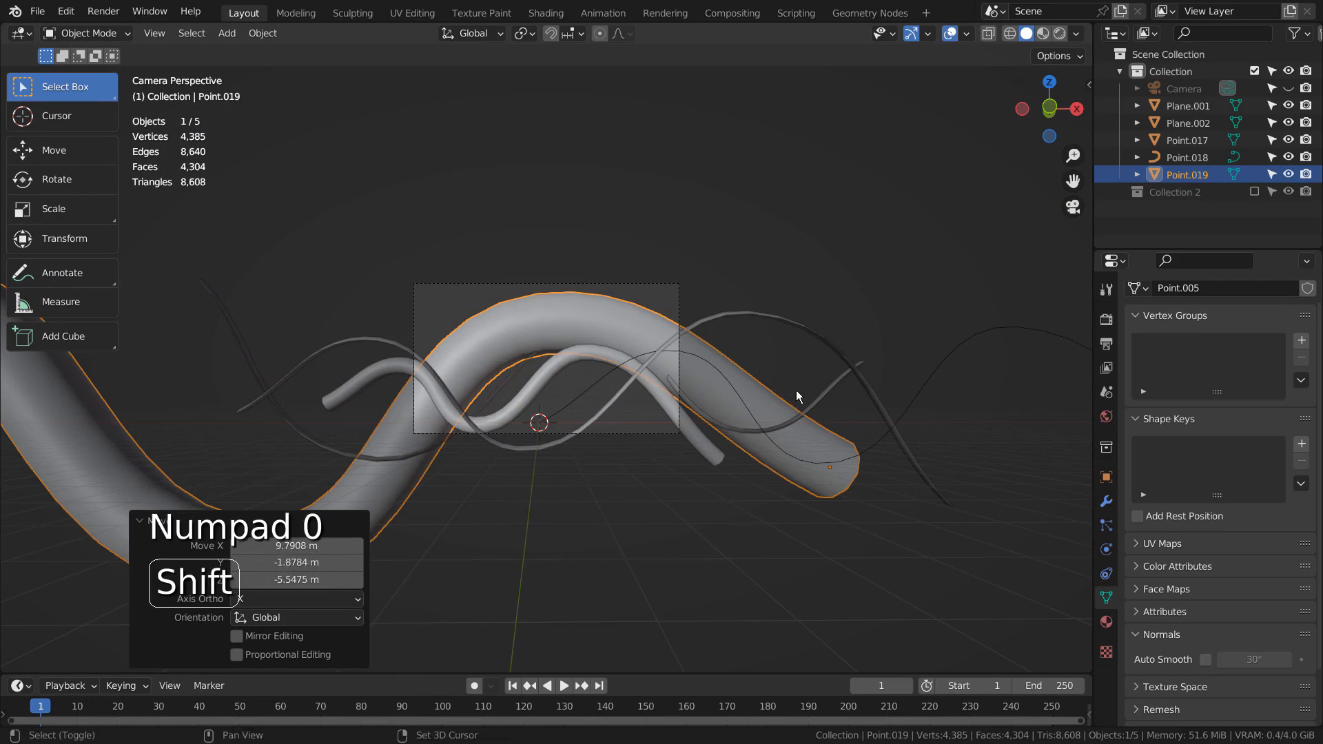
Duplicate the large tube with a rotation of about 104° and move the copy down toward negative X so it crosses the original.
{"action": "key", "text": "shift+d"}
{"action": "key", "text": "r"}
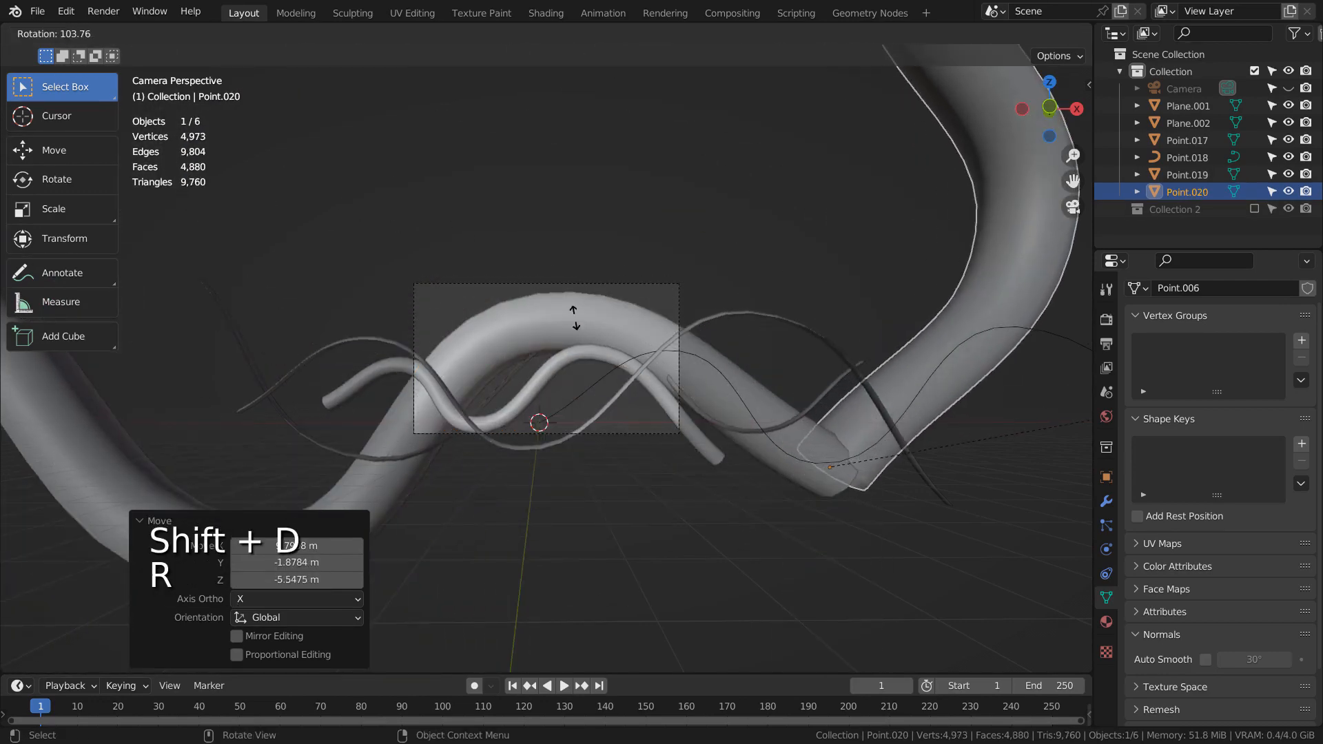
{"action": "left_click", "coordinate": [569, 316]}
{"action": "key", "text": "g"}
{"action": "left_click", "coordinate": [184, 424]}
Rotate the crossing tube copy by 27.2° in camera view and move it about -9.9 m in X and 10 m in Z.
{"action": "key", "text": "r"}
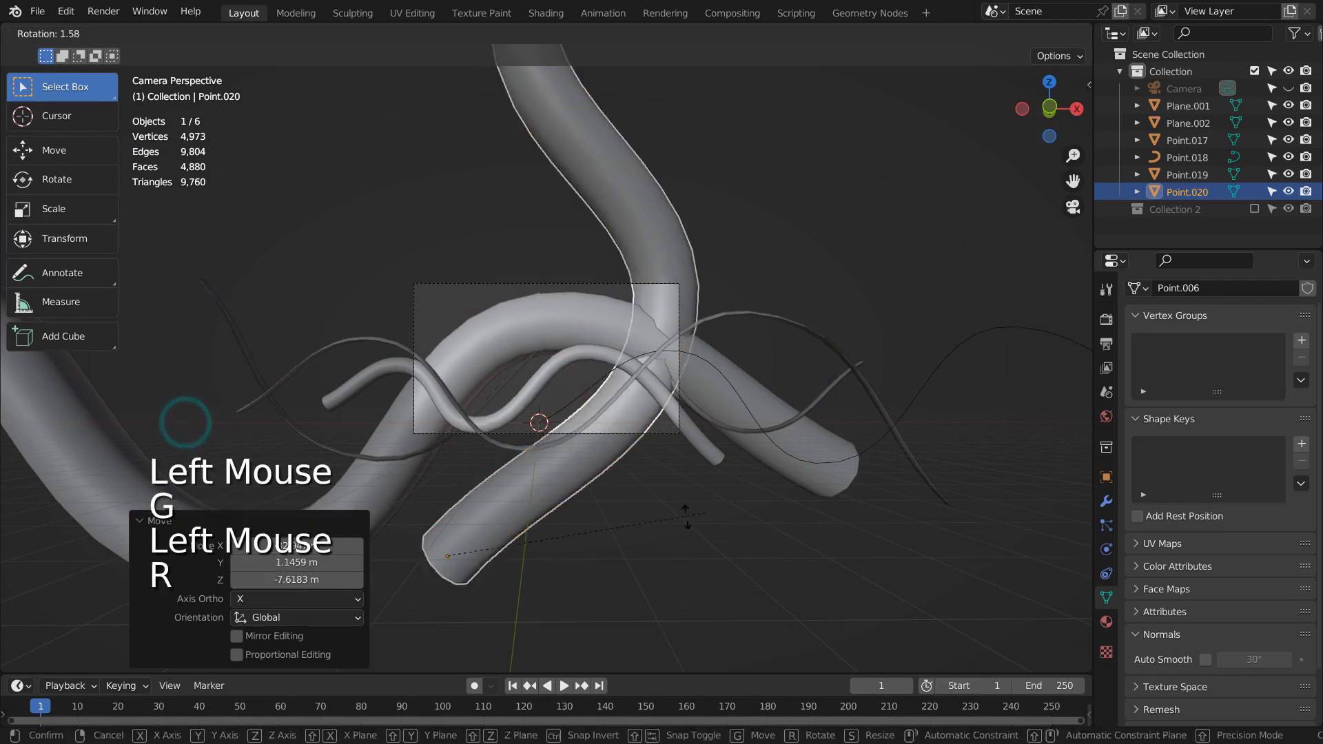
{"action": "left_click", "coordinate": [633, 609]}
{"action": "key", "text": "g"}
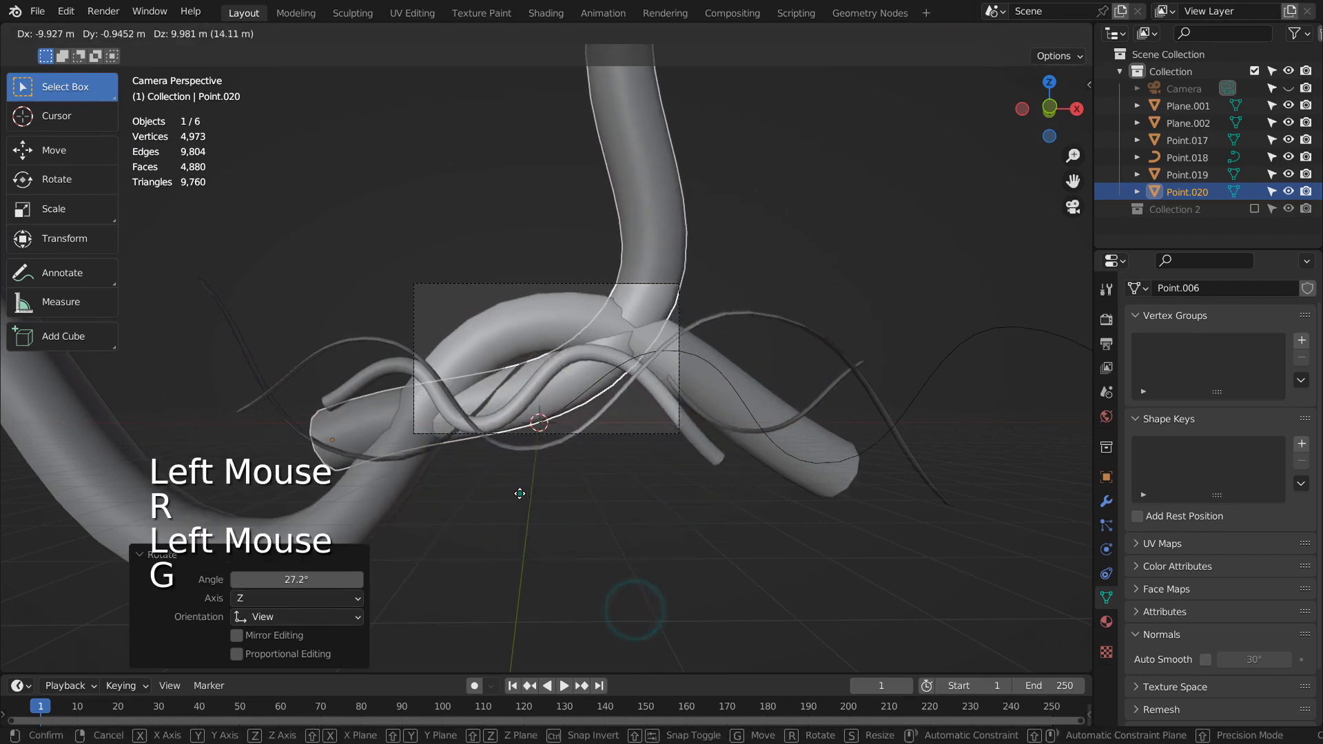
{"action": "left_click", "coordinate": [519, 494]}
Move the crossing tube copy about 20.8 m along Y behind the large tube and return to camera view.
{"action": "middle_click_drag", "start_coordinate": [521, 496], "coordinate": [508, 583]}
{"action": "key", "text": "g"}
{"action": "key", "text": "y"}
{"action": "left_click", "coordinate": [720, 464]}
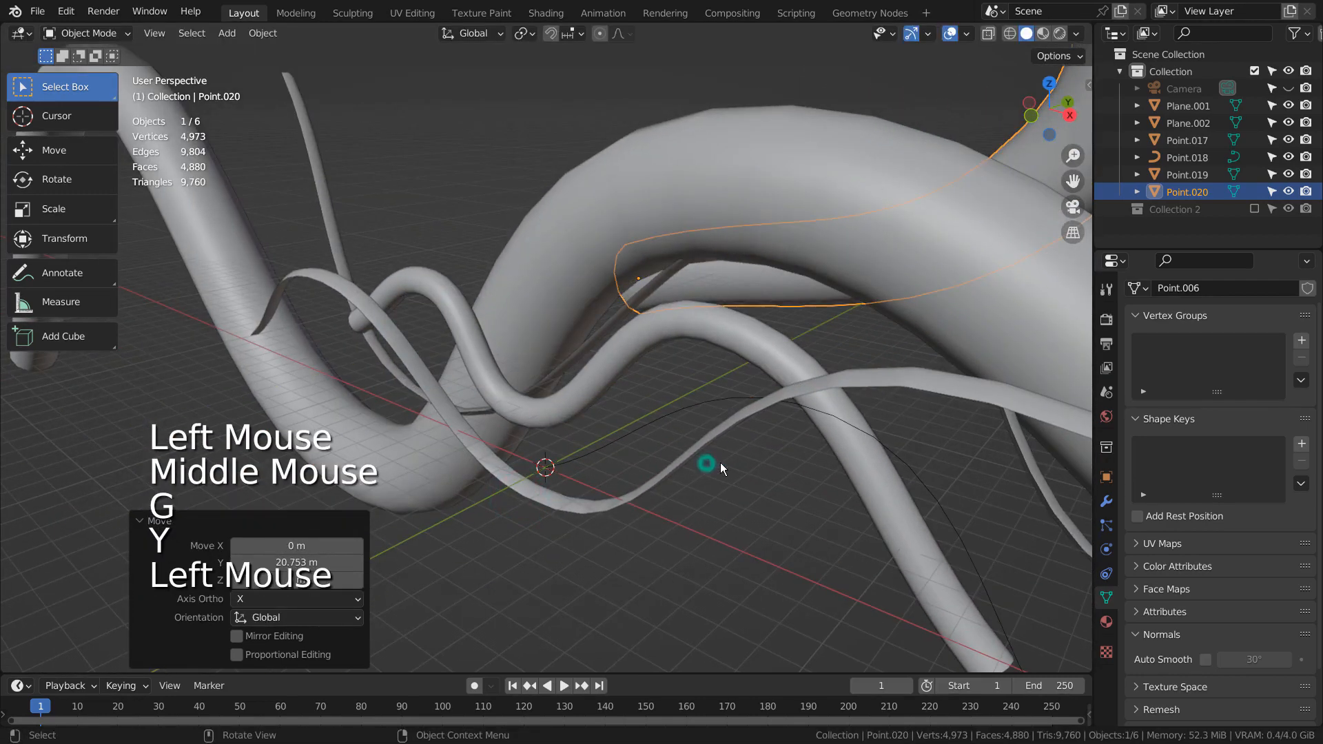
{"action": "key", "text": "KP_0"}
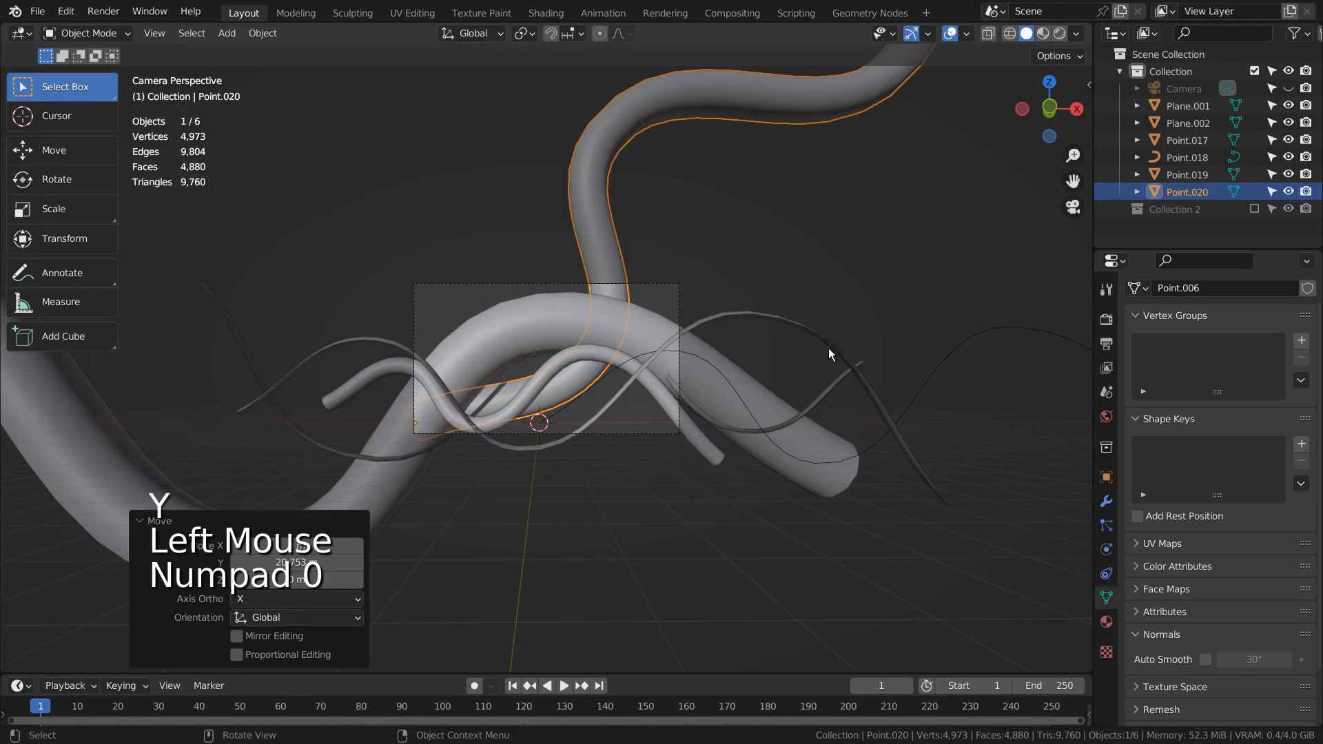
Rotate the ribbon Plane.002 in right view so it tilts the opposite way across the large tube.
{"action": "left_click", "coordinate": [675, 358]}
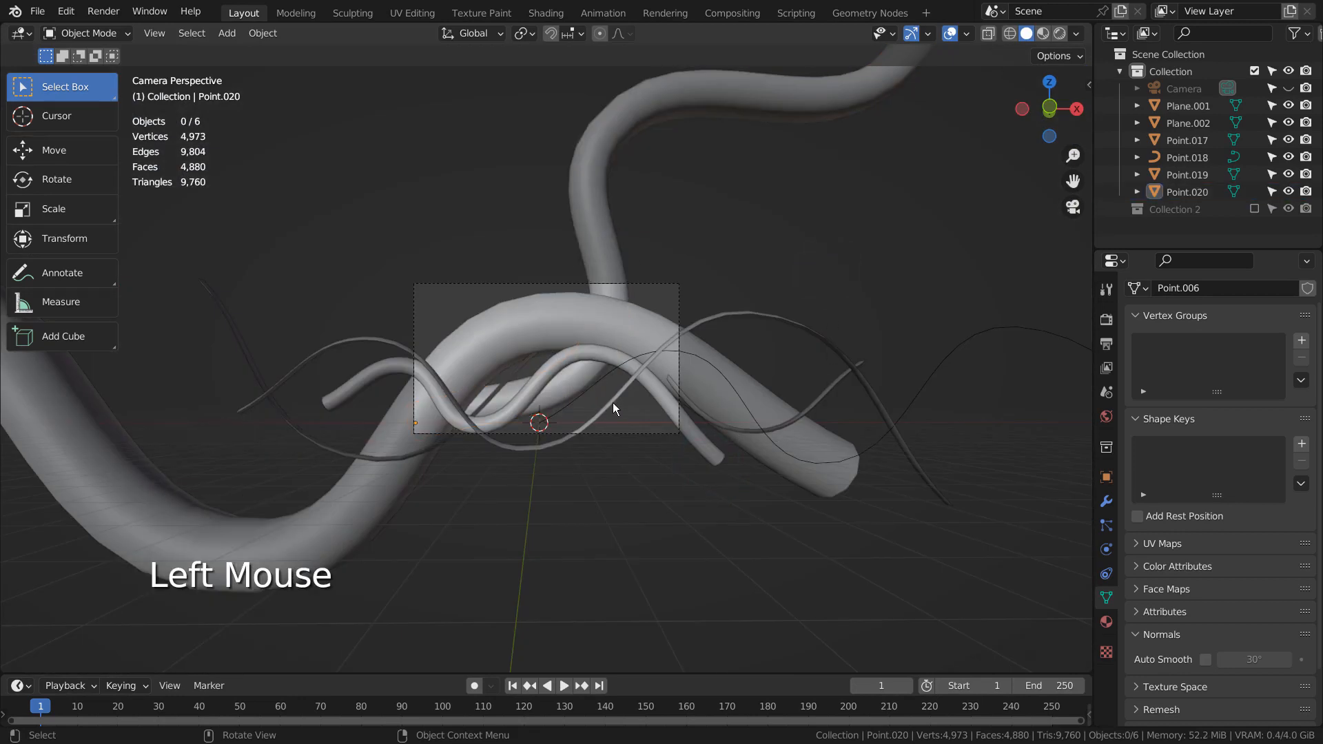
{"action": "left_click", "coordinate": [526, 373]}
{"action": "left_click", "coordinate": [526, 374]}
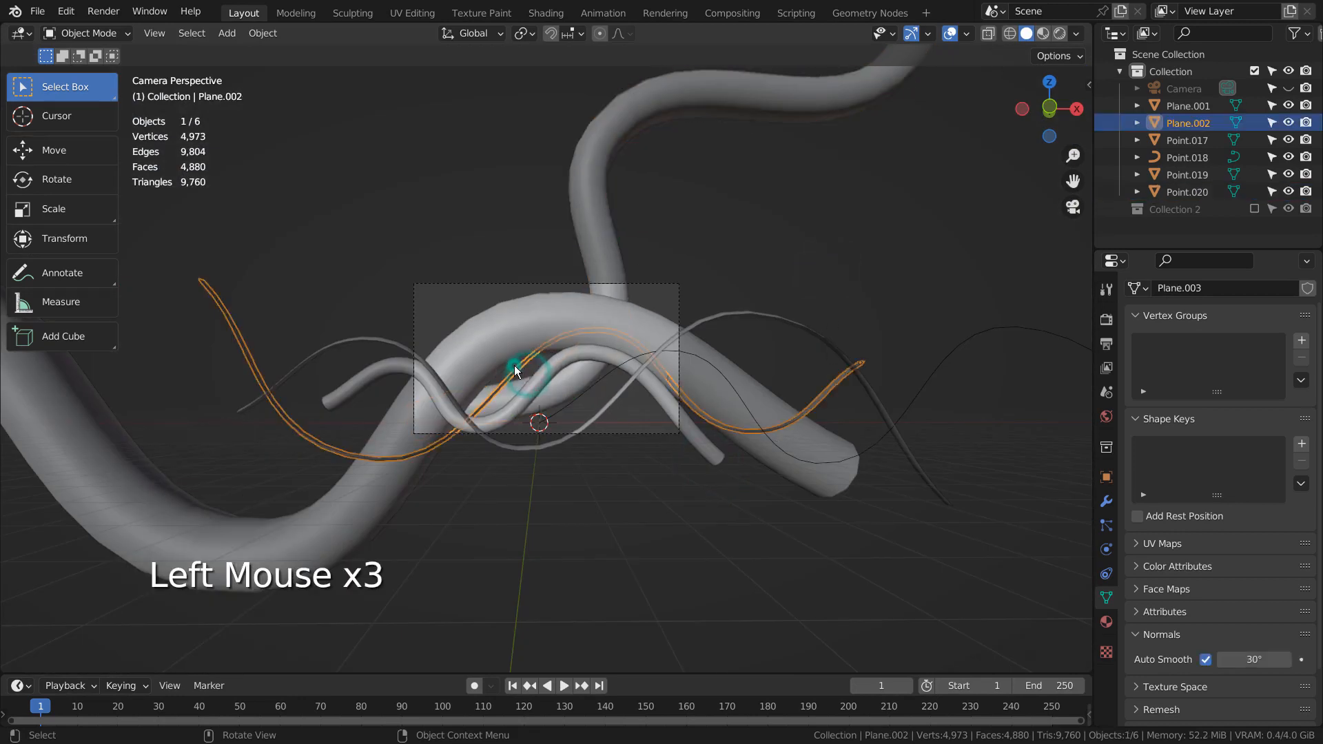
{"action": "key", "text": "KP_3"}
{"action": "scroll", "coordinate": [690, 497], "scroll_direction": "down", "scroll_amount": 3}
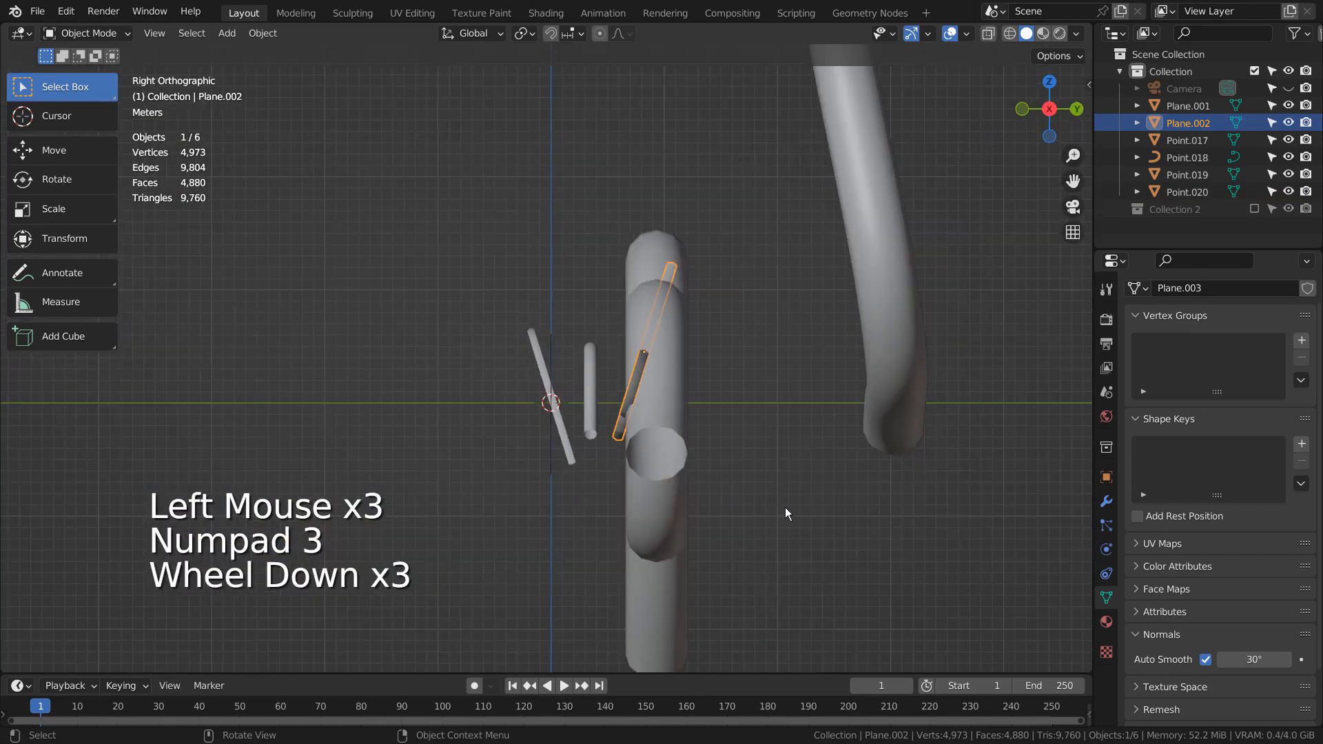
{"action": "key", "text": "r"}
{"action": "left_click", "coordinate": [736, 333]}
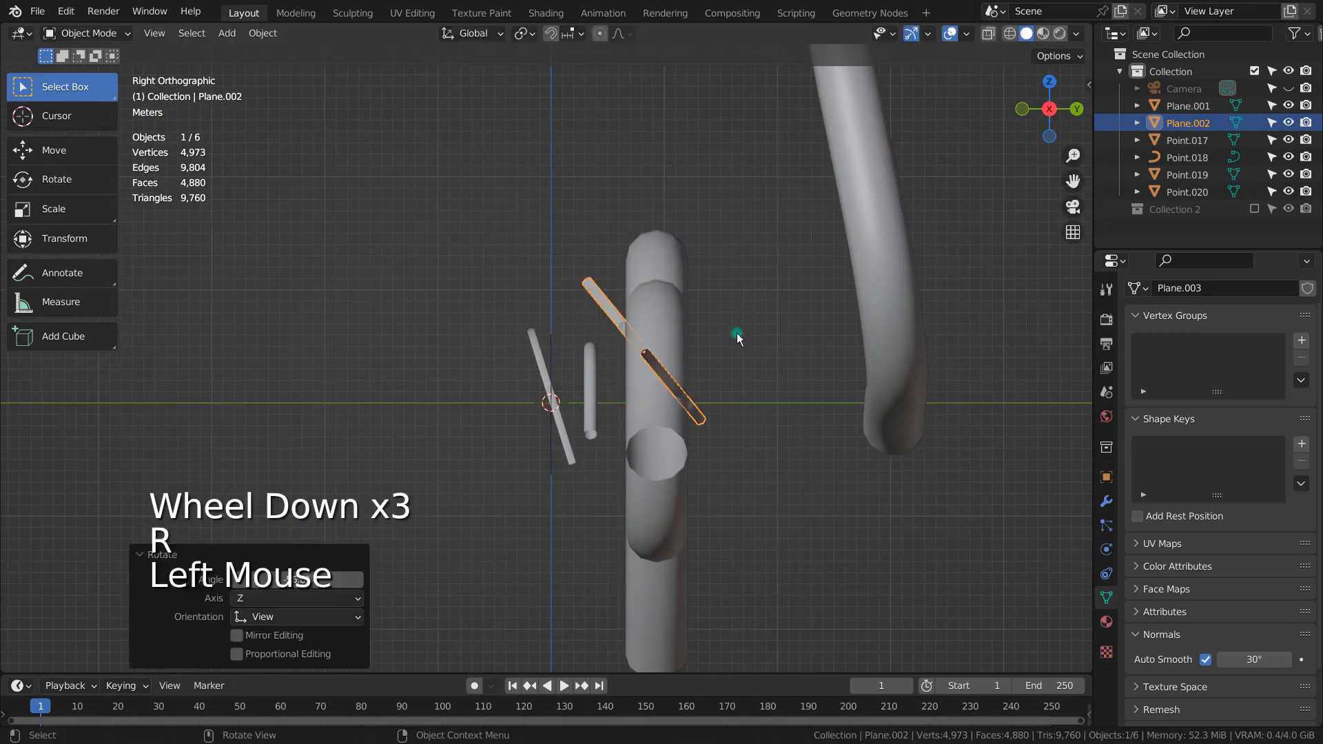
Shift the tilted ribbon slightly in right view, raise it a little in camera view, and deselect it.
{"action": "key", "text": "g"}
{"action": "left_click", "coordinate": [728, 351]}
{"action": "key", "text": "KP_Decimal"}
{"action": "key", "text": "KP_0"}
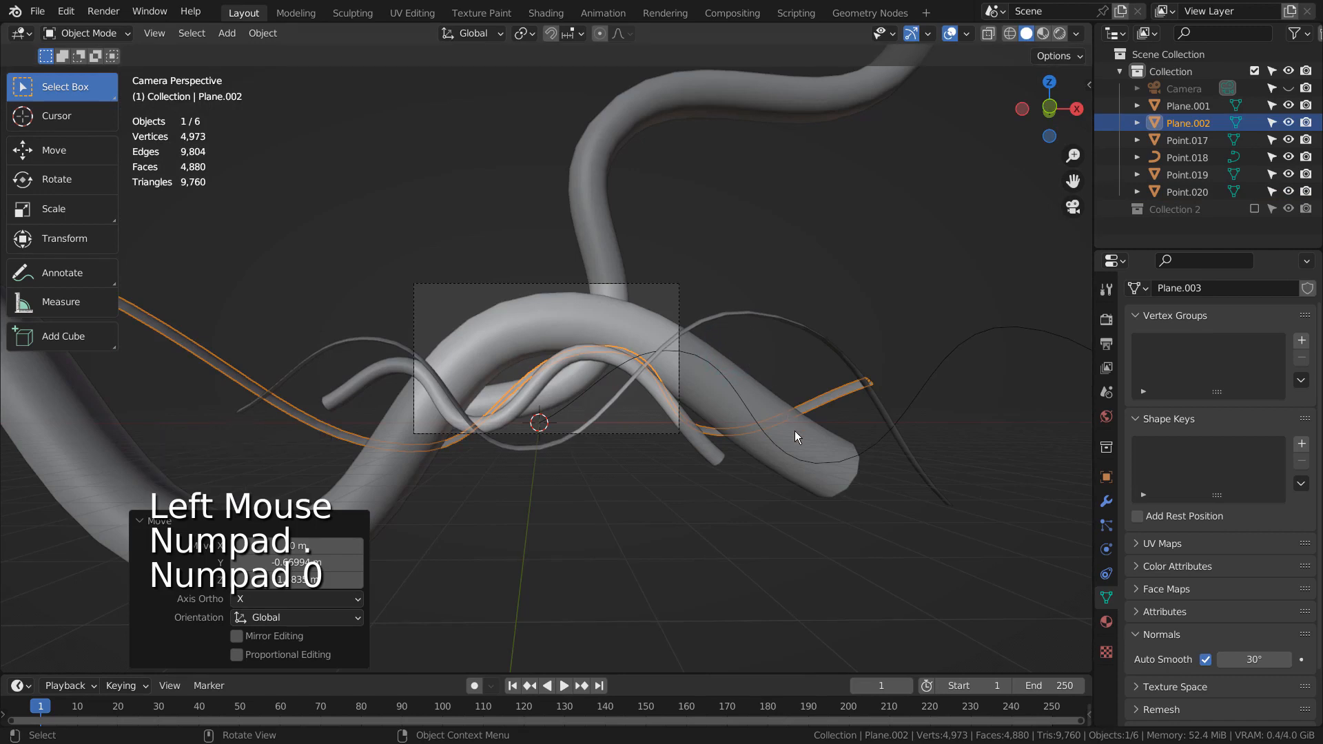
{"action": "key", "text": "g"}
{"action": "left_click", "coordinate": [792, 407]}
{"action": "left_click", "coordinate": [808, 292]}
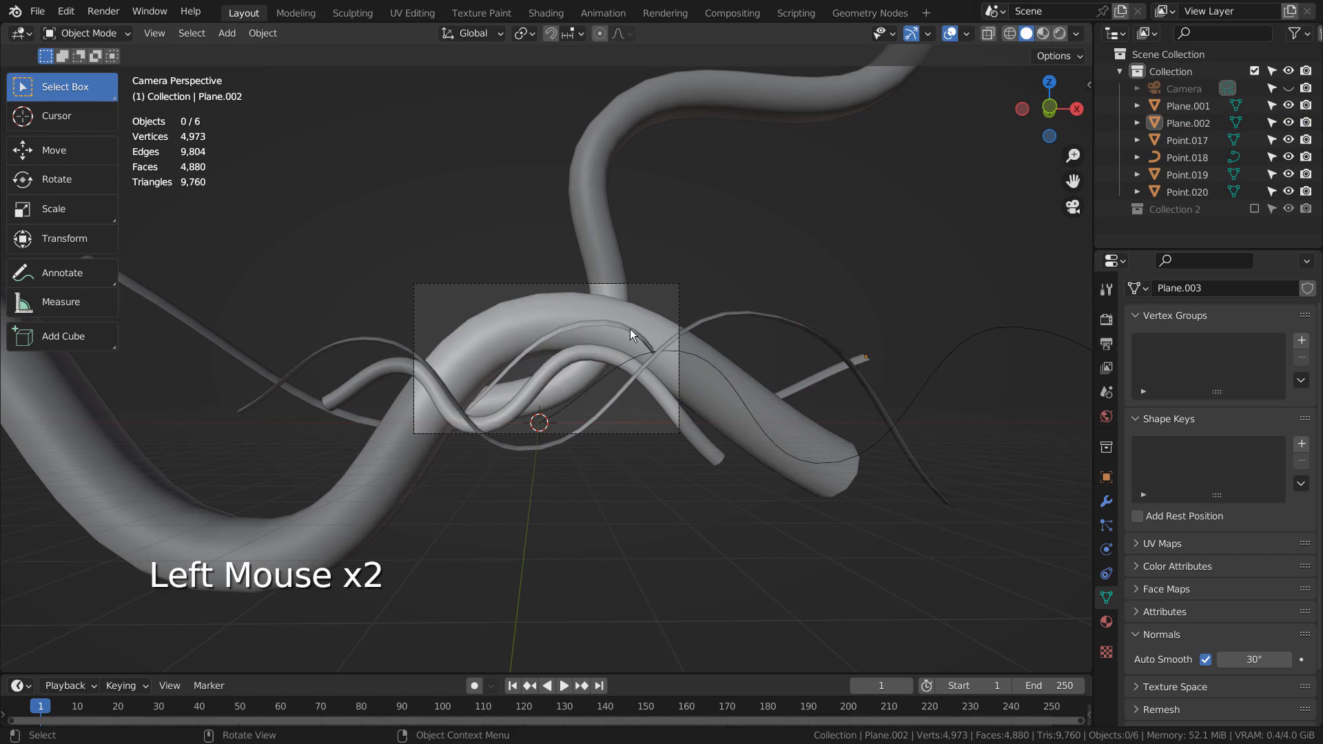
Delete all six tube, ribbon and curve objects from Collection and enable Collection 2.
{"action": "key", "text": "a"}
{"action": "key", "text": "x"}
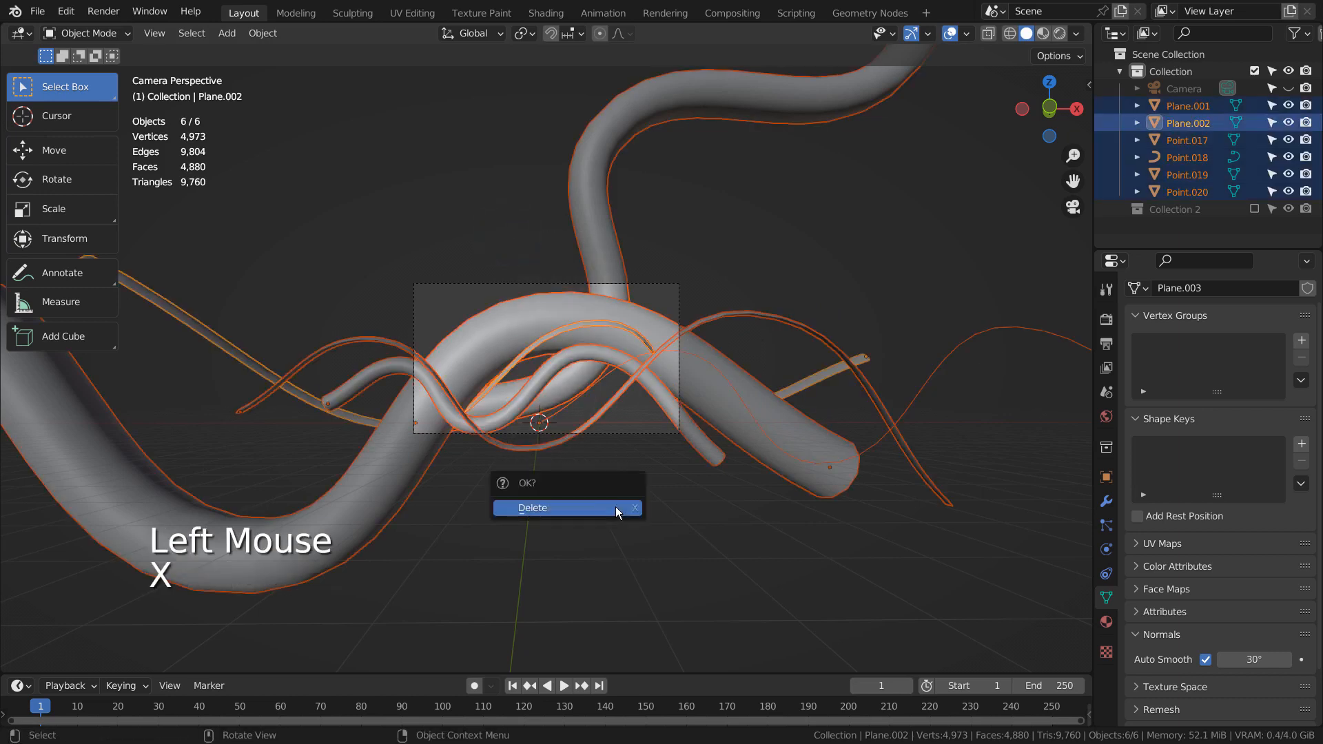
{"action": "left_click", "coordinate": [614, 507]}
{"action": "left_click", "coordinate": [1255, 106]}
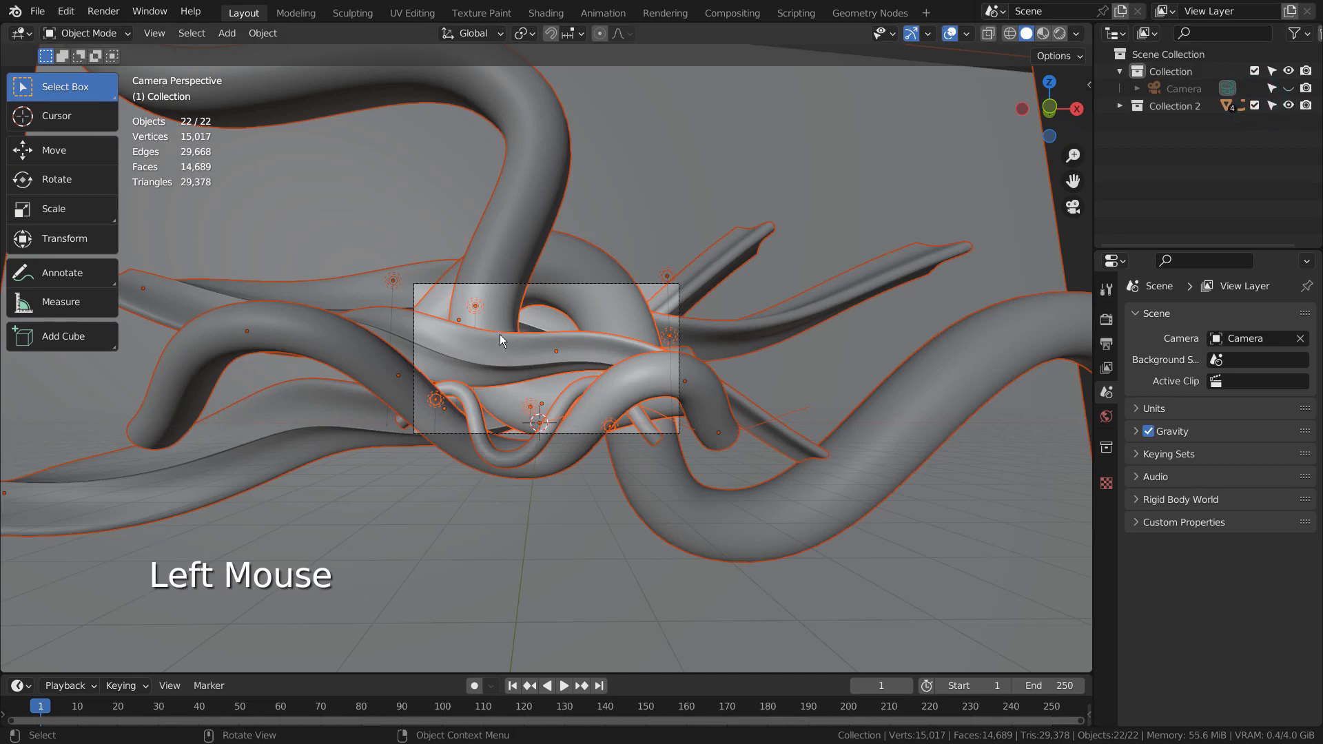
Examine the color and power of the point lights in Collection 2, including Point.008, Point.009 and Point.016.
{"action": "left_click", "coordinate": [391, 281]}
{"action": "scroll", "coordinate": [544, 350], "scroll_direction": "up", "scroll_amount": 3}
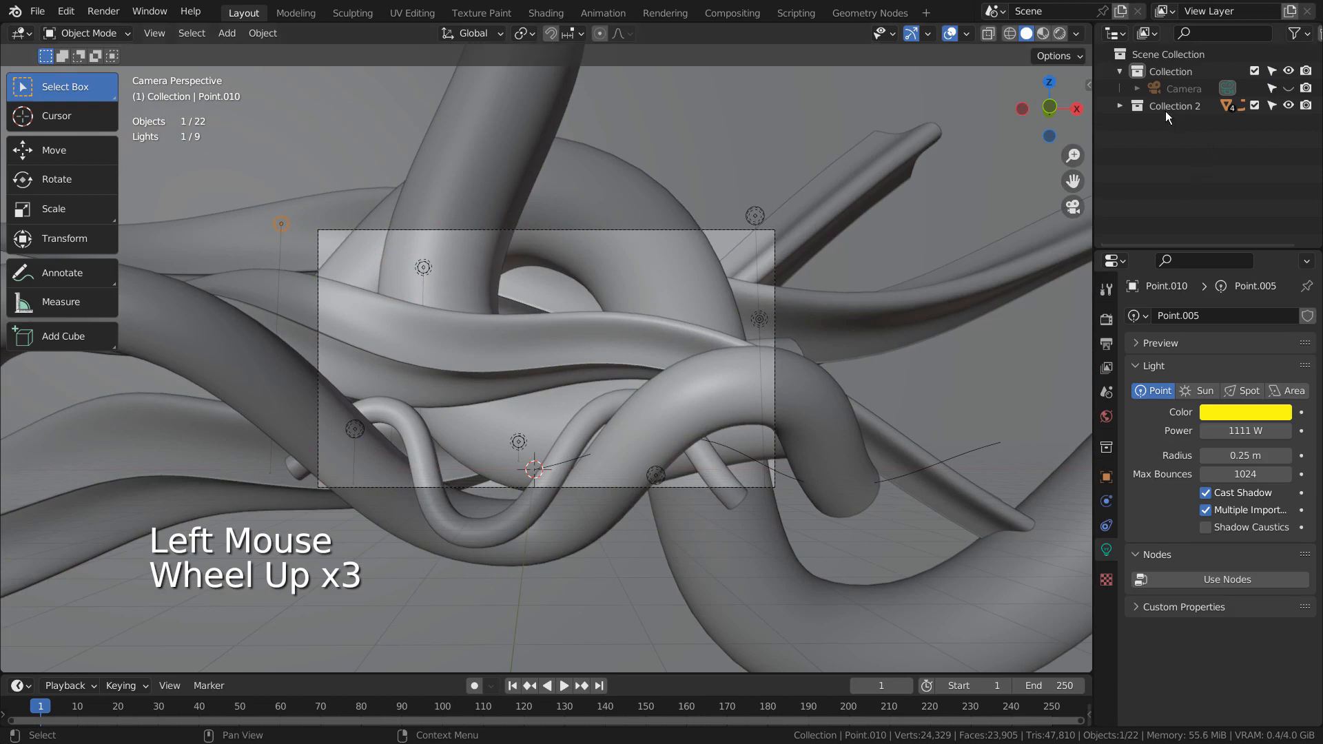
{"action": "left_click", "coordinate": [1120, 105]}
{"action": "scroll", "coordinate": [1168, 176], "scroll_direction": "down", "scroll_amount": 1}
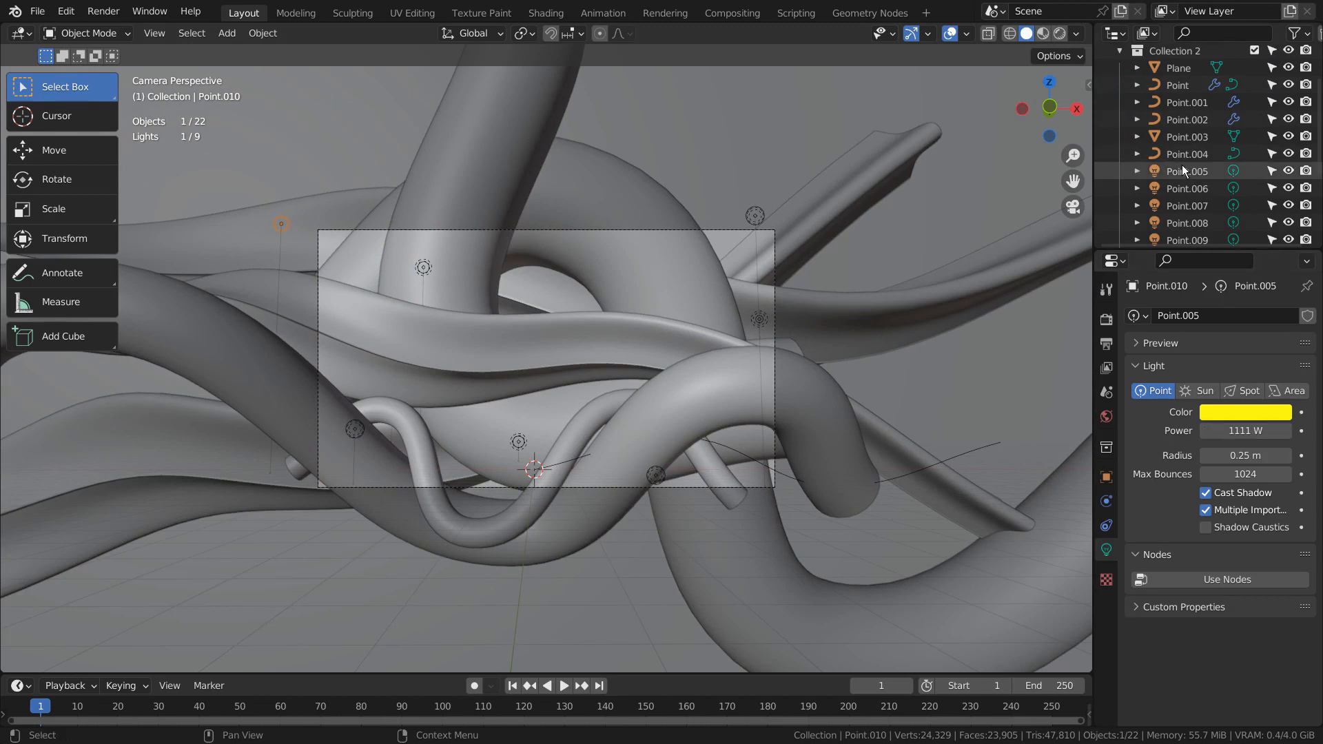
{"action": "left_click", "coordinate": [1180, 182]}
{"action": "left_click", "coordinate": [1186, 205]}
{"action": "left_click", "coordinate": [1187, 223]}
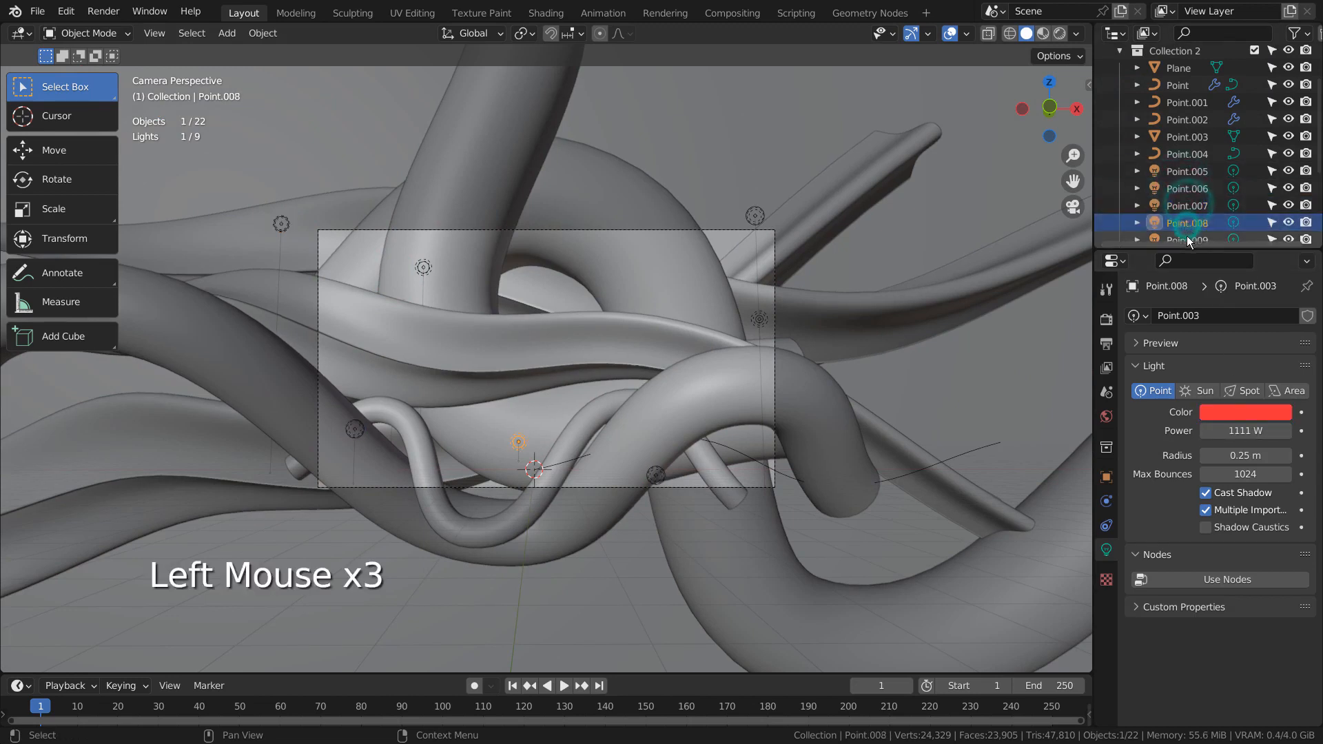
{"action": "left_click", "coordinate": [1185, 239]}
{"action": "scroll", "coordinate": [1184, 235], "scroll_direction": "down", "scroll_amount": 3}
{"action": "left_click", "coordinate": [1175, 129]}
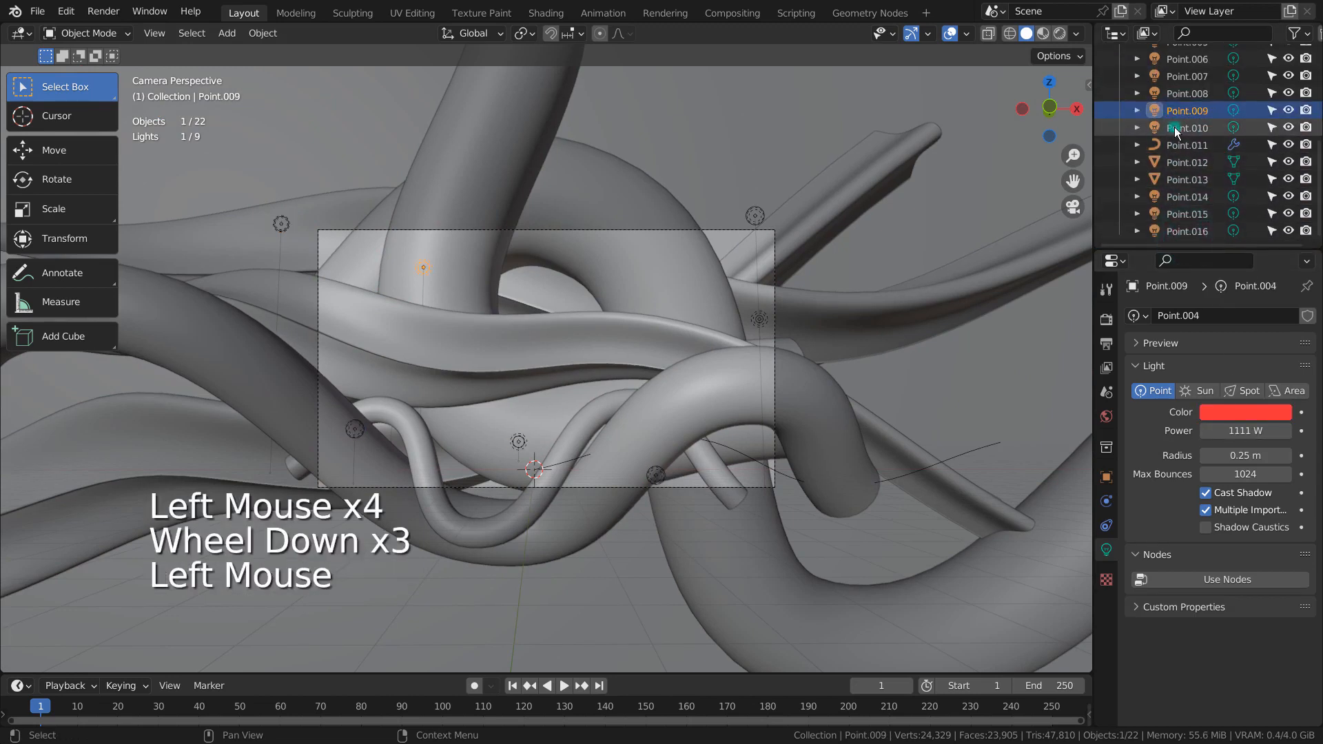
{"action": "left_click", "coordinate": [1181, 198]}
{"action": "left_click", "coordinate": [1183, 212]}
{"action": "left_click", "coordinate": [1185, 230]}
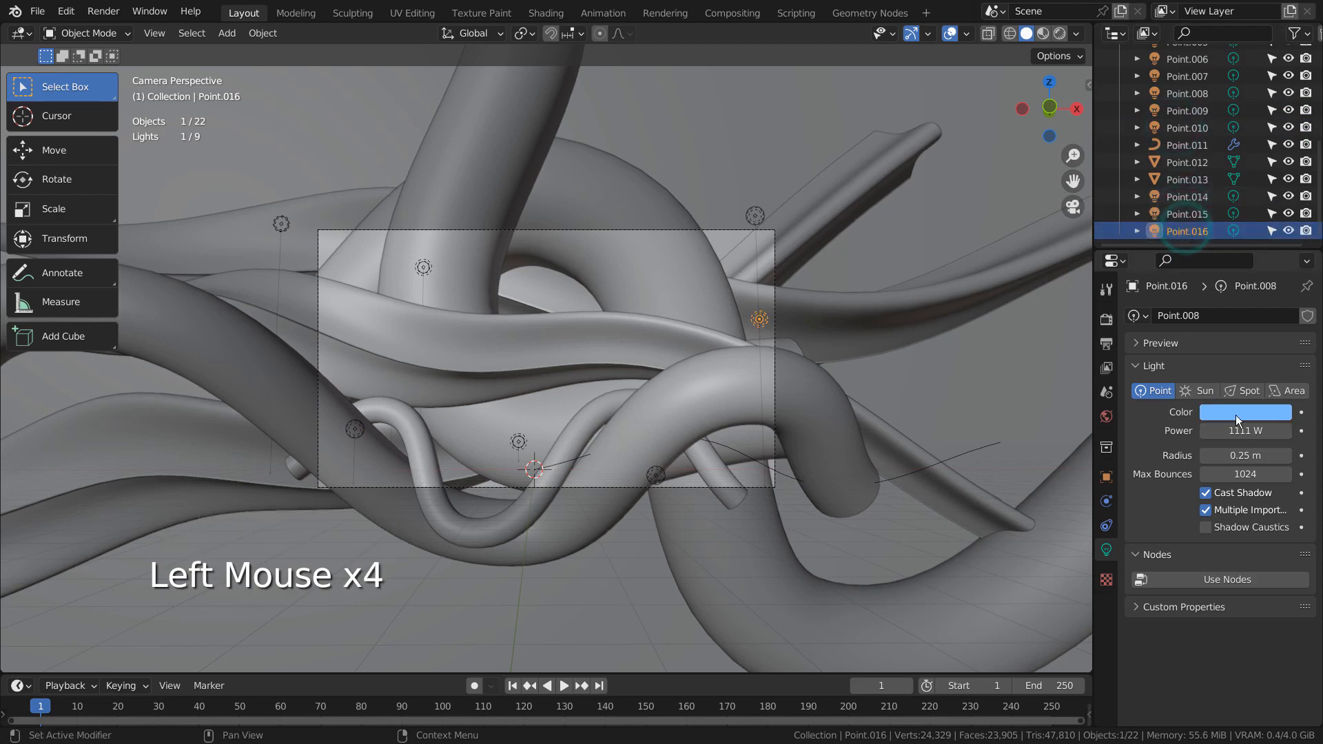
Examine the scene's render sampling settings and the world's surface background settings.
{"action": "left_click", "coordinate": [900, 378]}
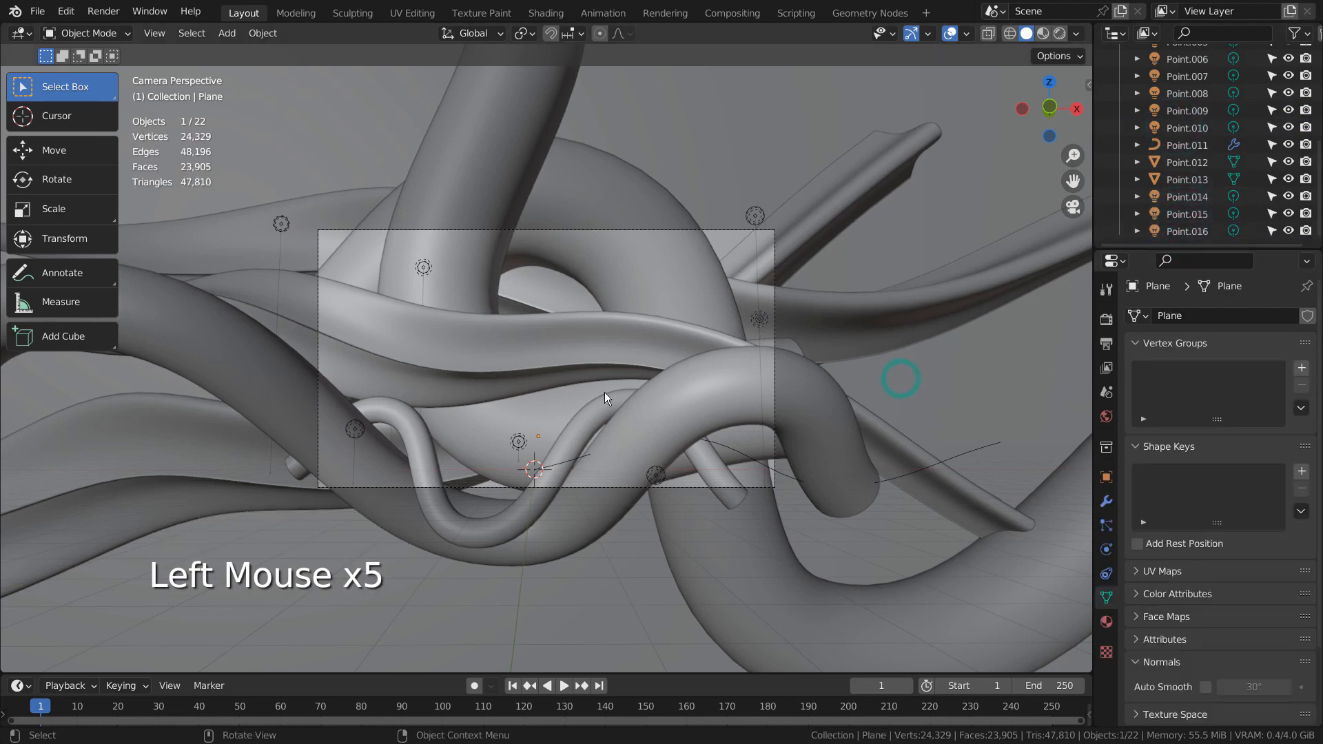
{"action": "double_click", "coordinate": [1102, 319]}
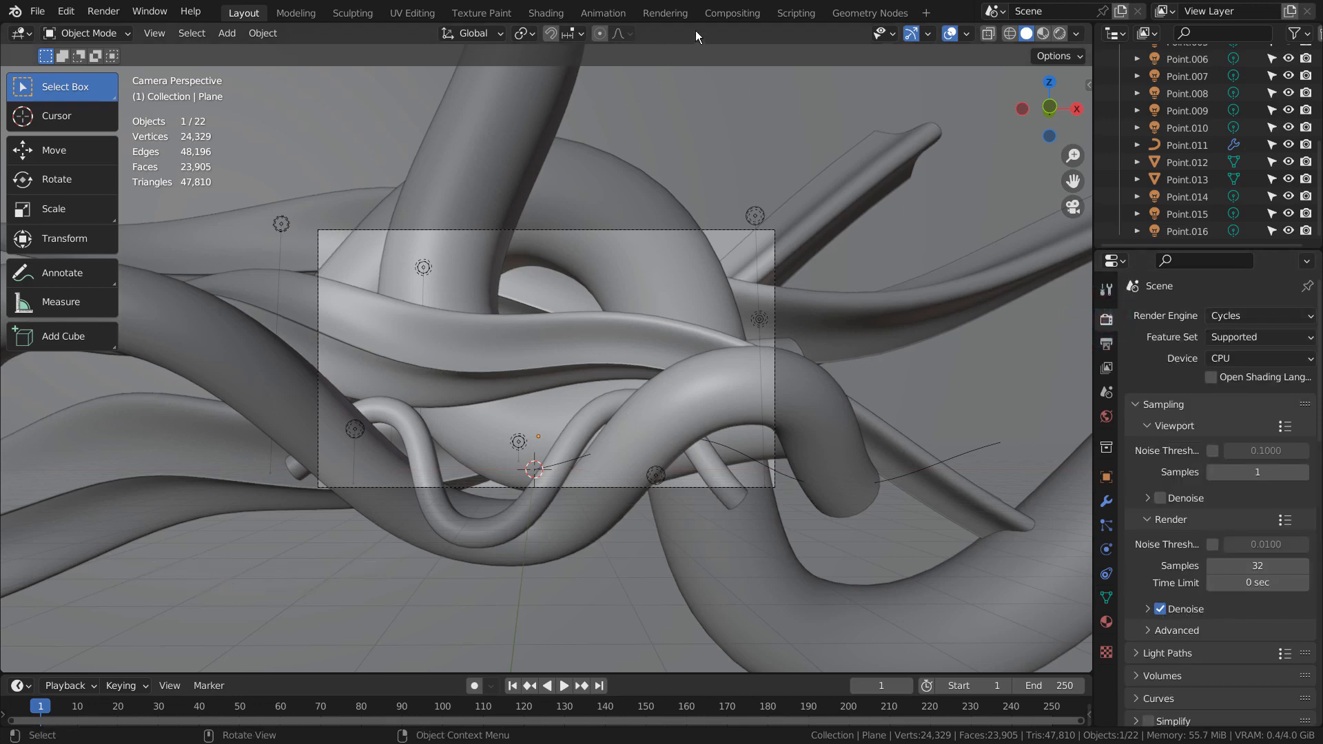
{"action": "left_click", "coordinate": [1105, 417]}
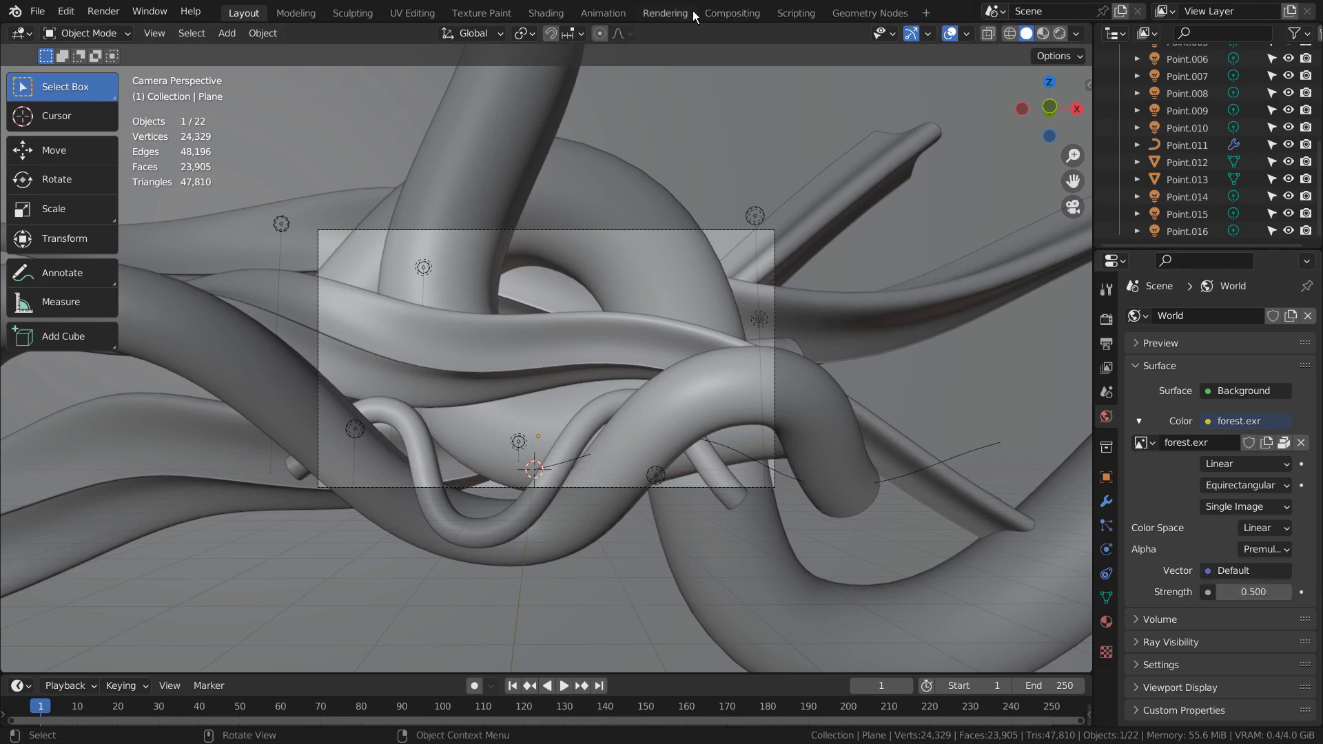
In the Compositing workspace, move the RGB Curves node up between Glare and Composite, and maximize the node editor without its sidebar.
{"action": "left_click", "coordinate": [717, 14]}
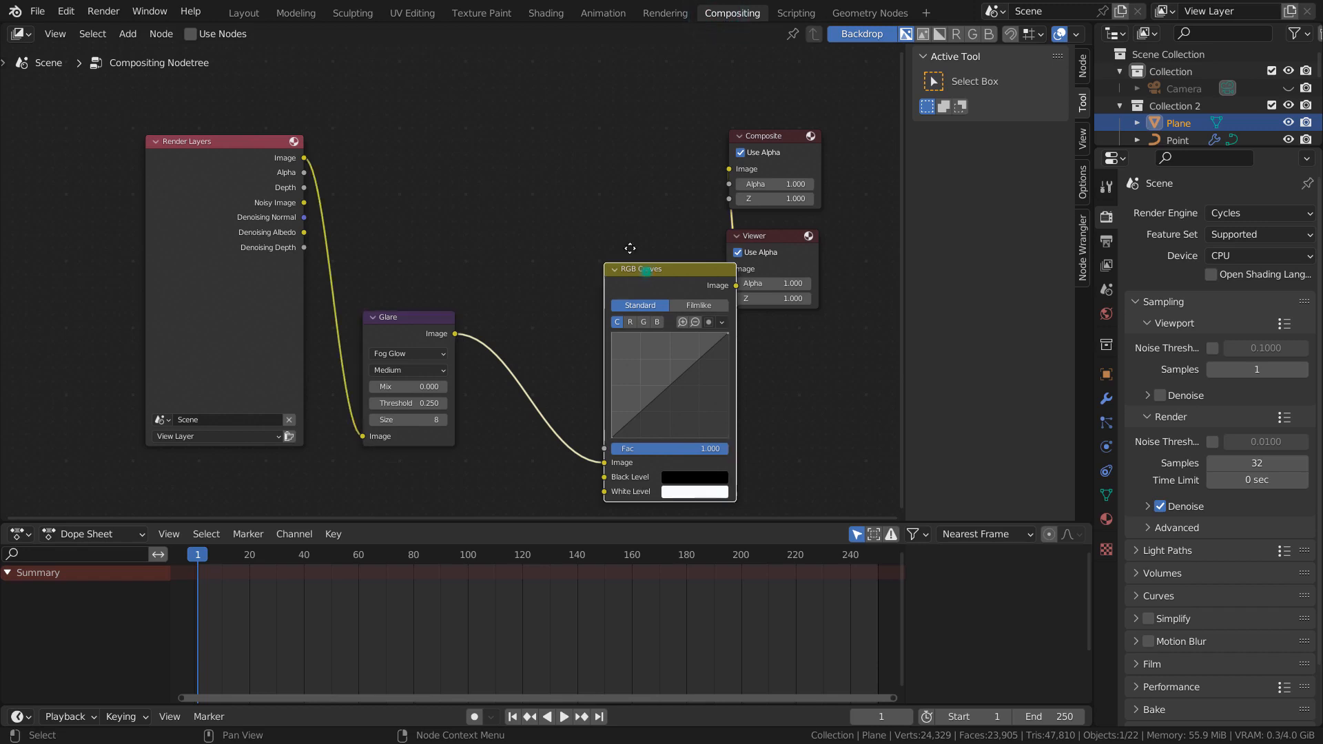
{"action": "left_click_drag", "start_coordinate": [620, 282], "coordinate": [528, 191]}
{"action": "key", "text": "n"}
{"action": "key", "text": "ctrl+space"}
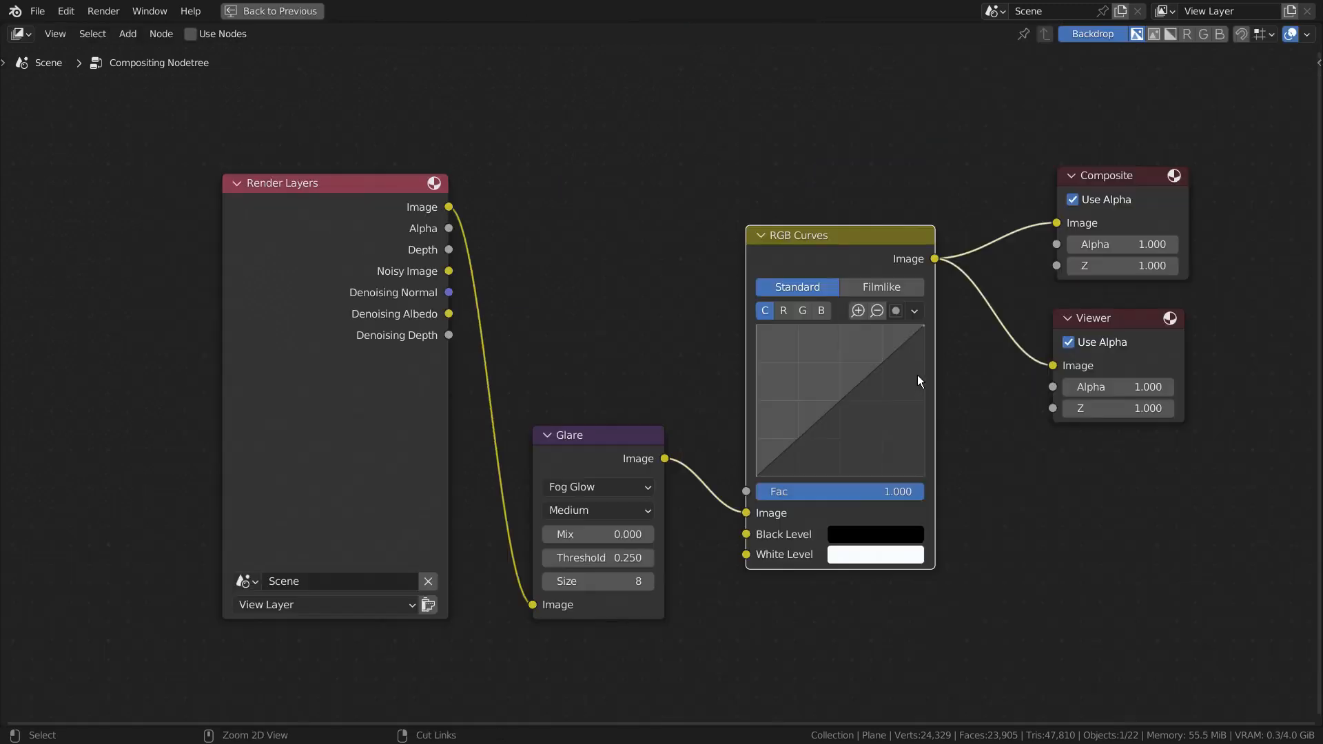